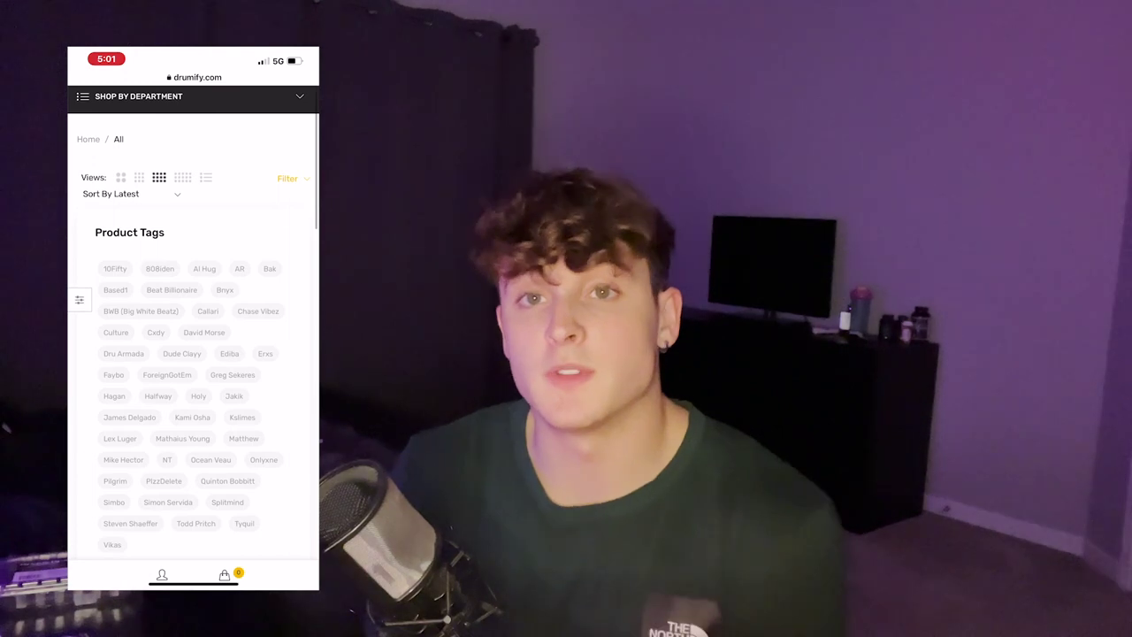
Show the drumify.com products tagged with the kit producer's name and view the Arcane (Loop Kit) product page
{"action": "left_click", "coordinate": [227, 480]}
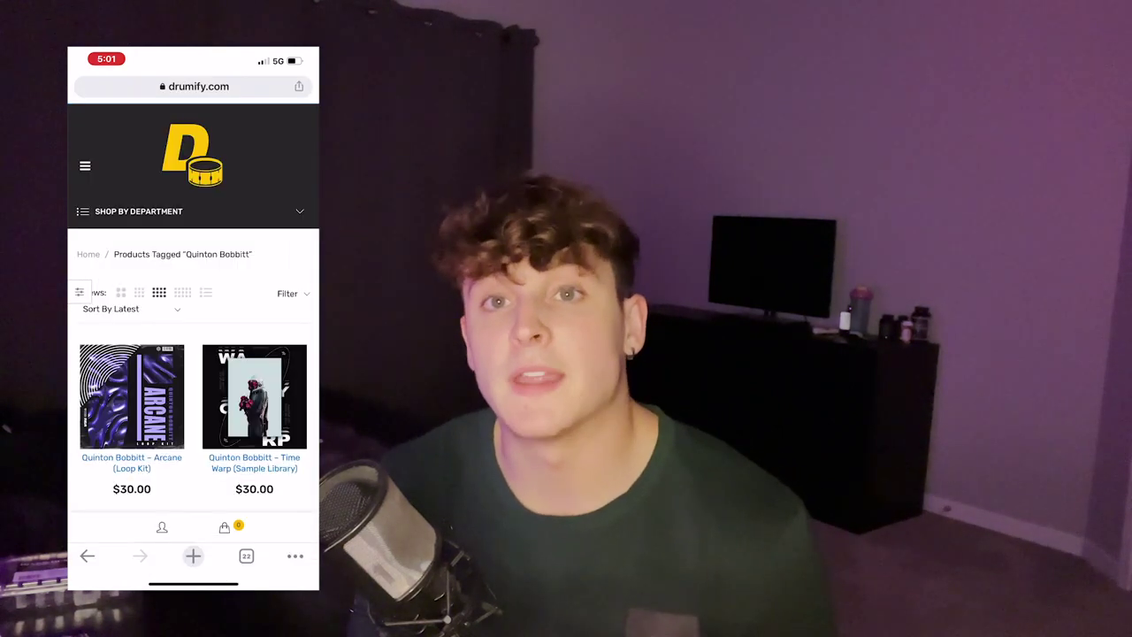
{"action": "scroll", "coordinate": [193, 353], "scroll_direction": "down", "scroll_amount": 2}
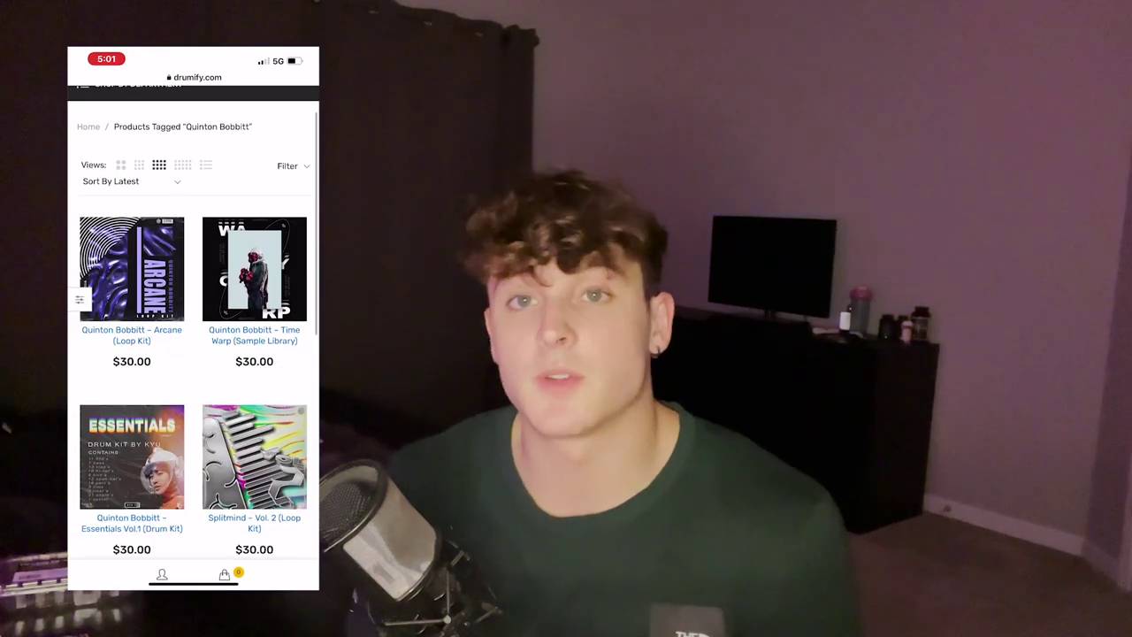
{"action": "left_click", "coordinate": [132, 269]}
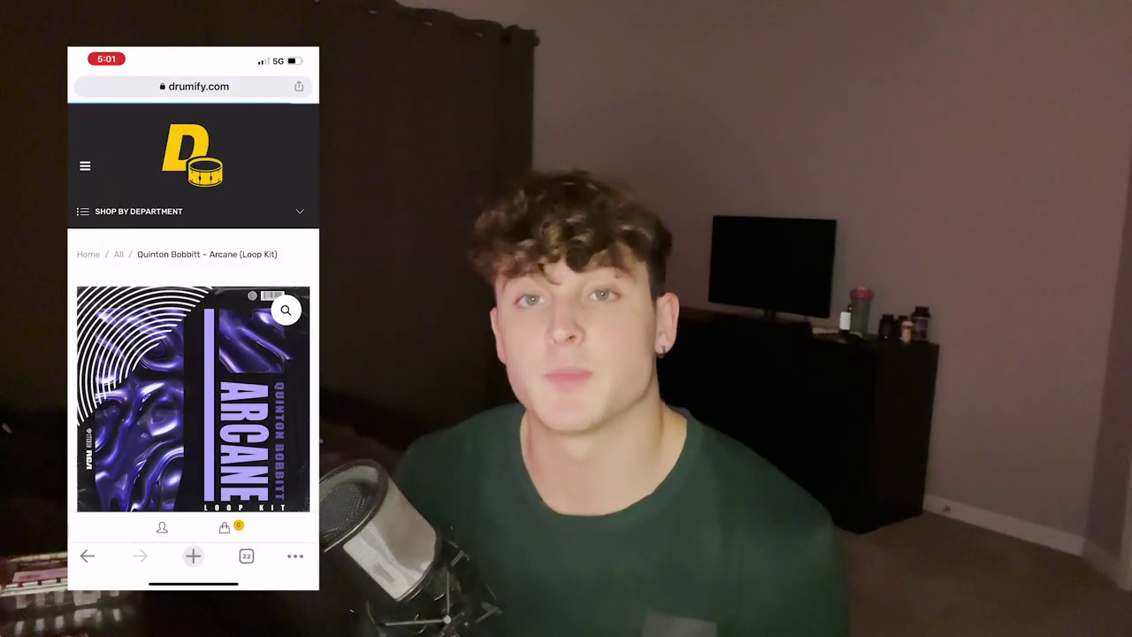
{"action": "scroll", "coordinate": [193, 354], "scroll_direction": "down", "scroll_amount": 1}
{"action": "scroll", "coordinate": [194, 332], "scroll_direction": "down", "scroll_amount": 1}
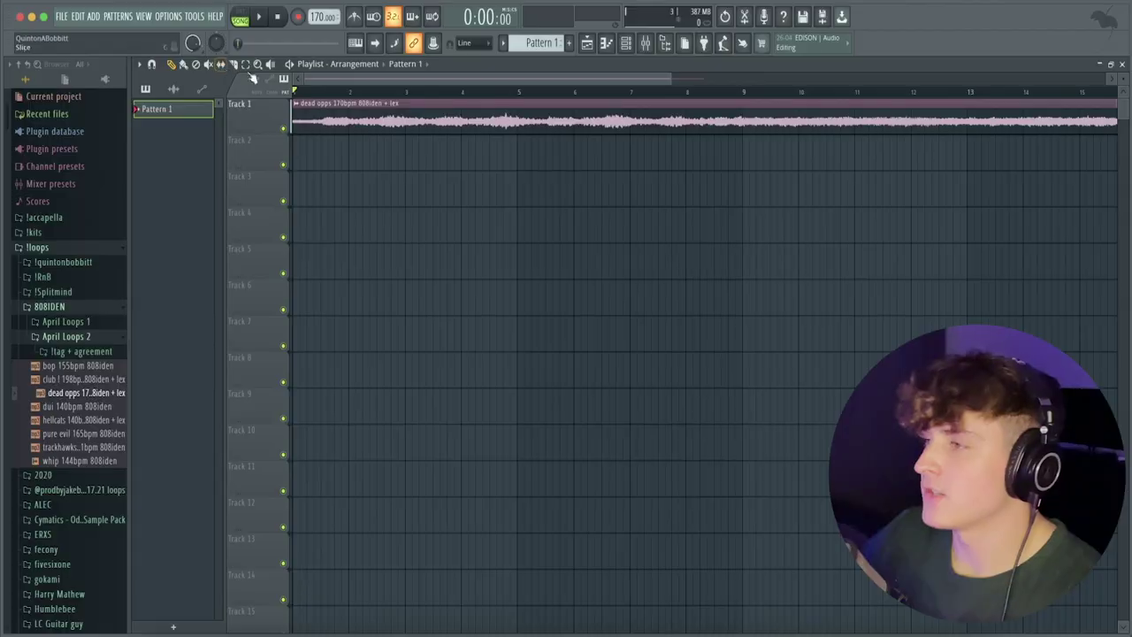
Play back the dead opps 170bpm loop on Track 1 of the playlist
{"action": "scroll", "coordinate": [326, 94], "scroll_direction": "down", "scroll_amount": 2}
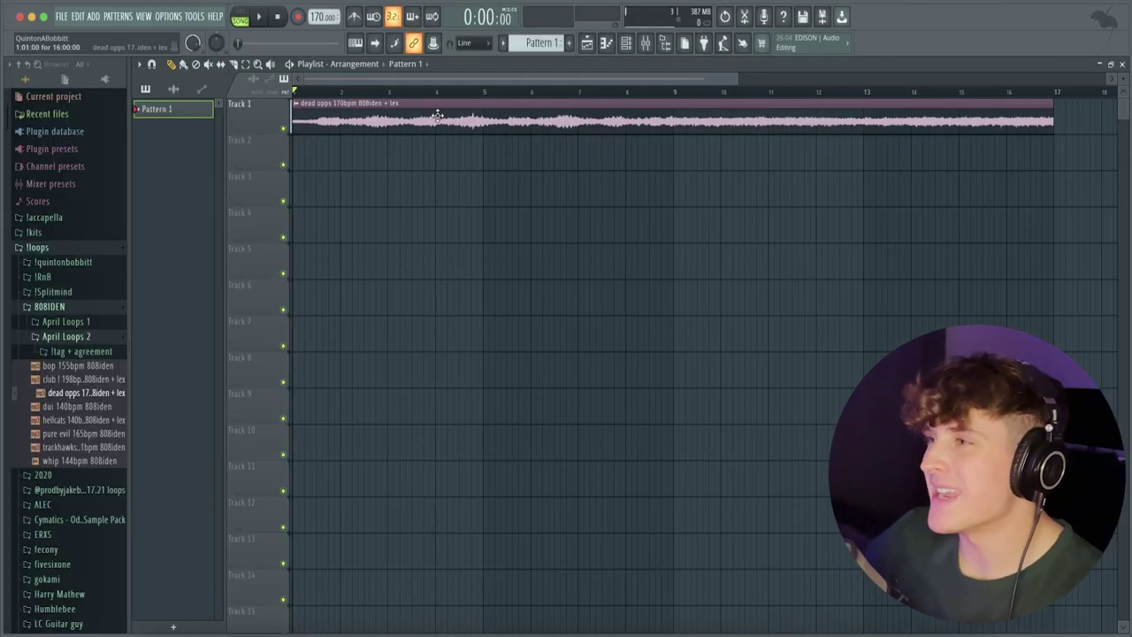
{"action": "scroll", "coordinate": [315, 92], "scroll_direction": "up", "scroll_amount": 1}
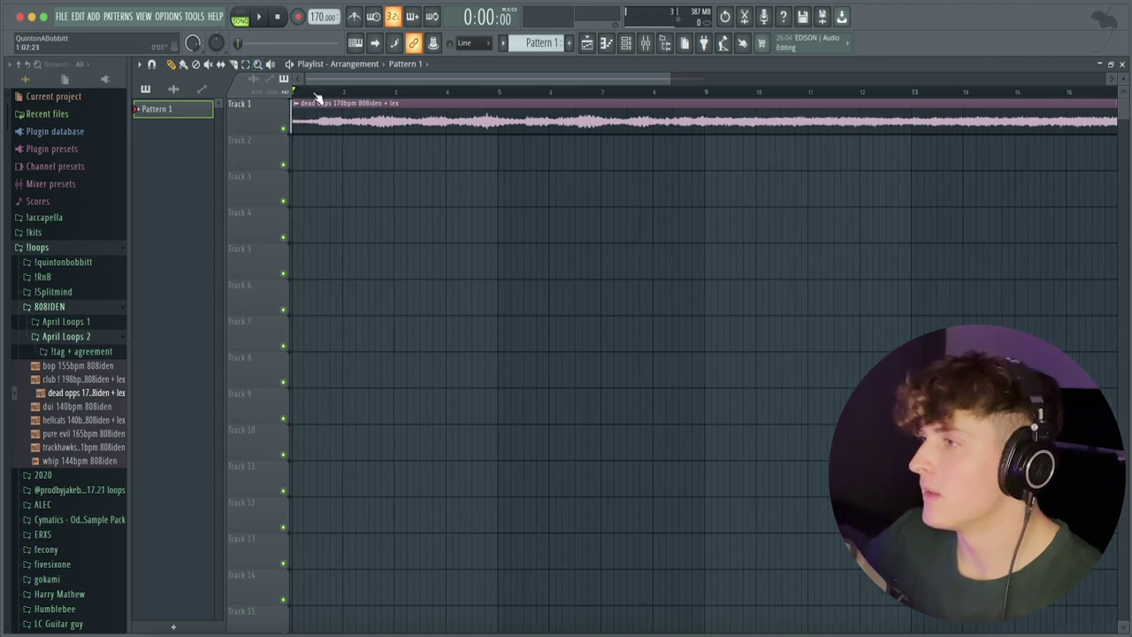
{"action": "scroll", "coordinate": [353, 93], "scroll_direction": "down", "scroll_amount": 1}
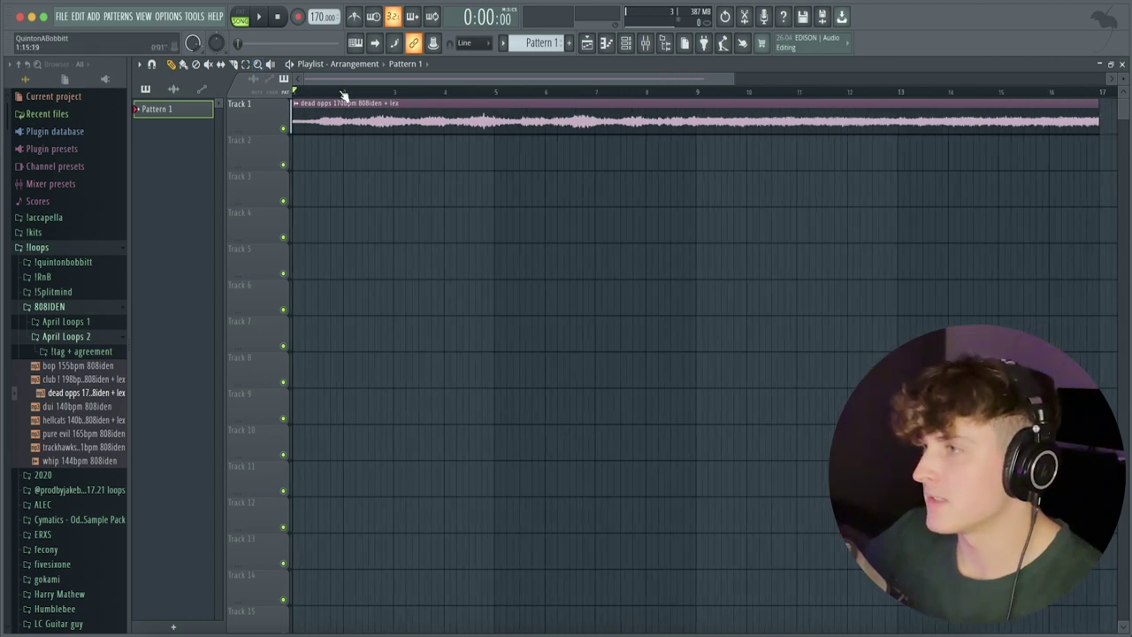
{"action": "scroll", "coordinate": [344, 94], "scroll_direction": "down", "scroll_amount": 3}
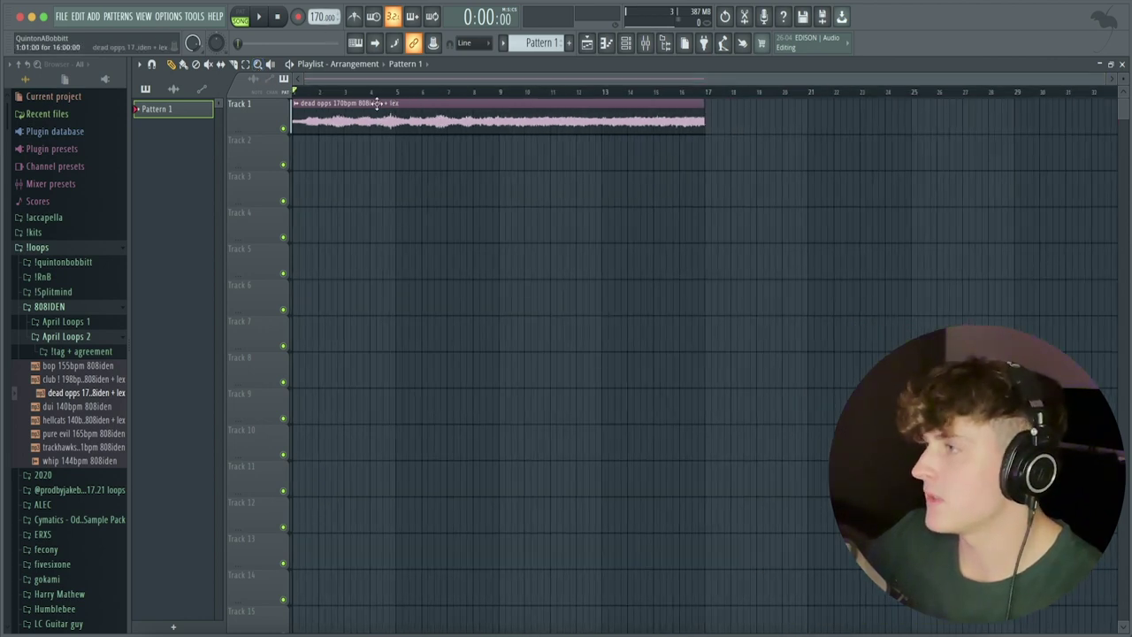
{"action": "key", "text": "space"}
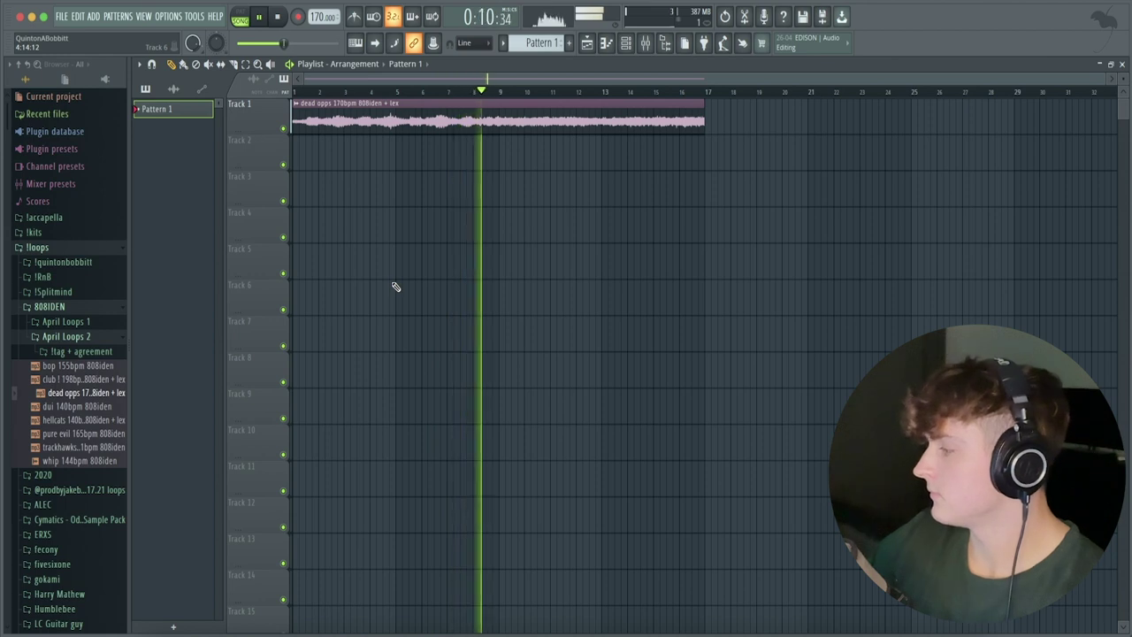
{"action": "key", "text": "space"}
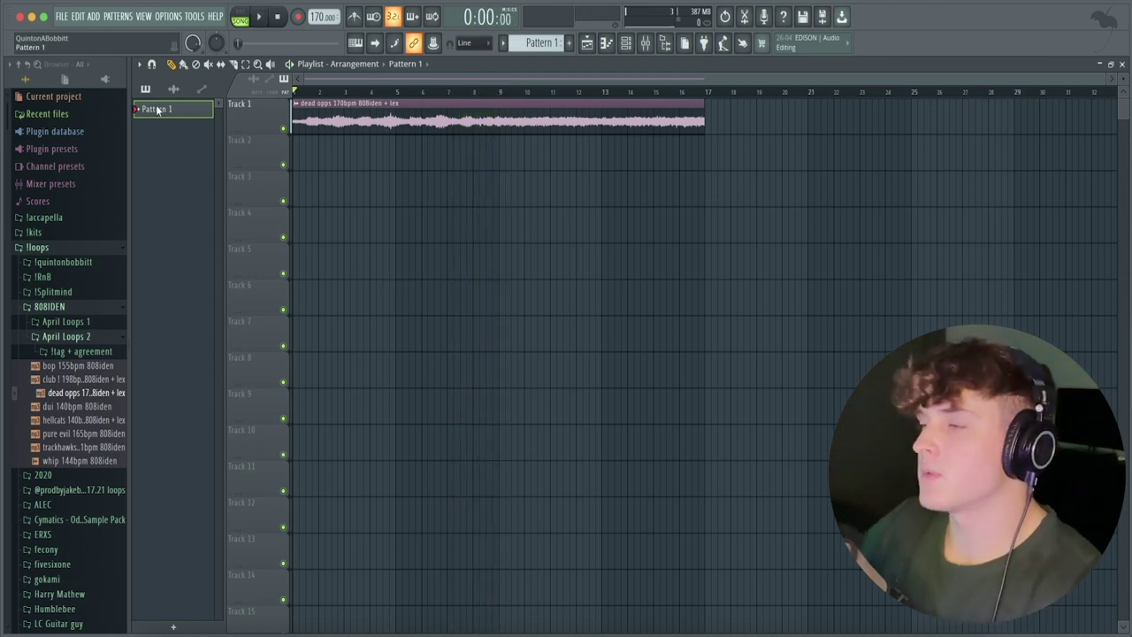
Place Pattern 1 on Track 2 and duplicate it right behind, so both clips span the full loop above
{"action": "left_click_drag", "start_coordinate": [159, 108], "coordinate": [450, 163]}
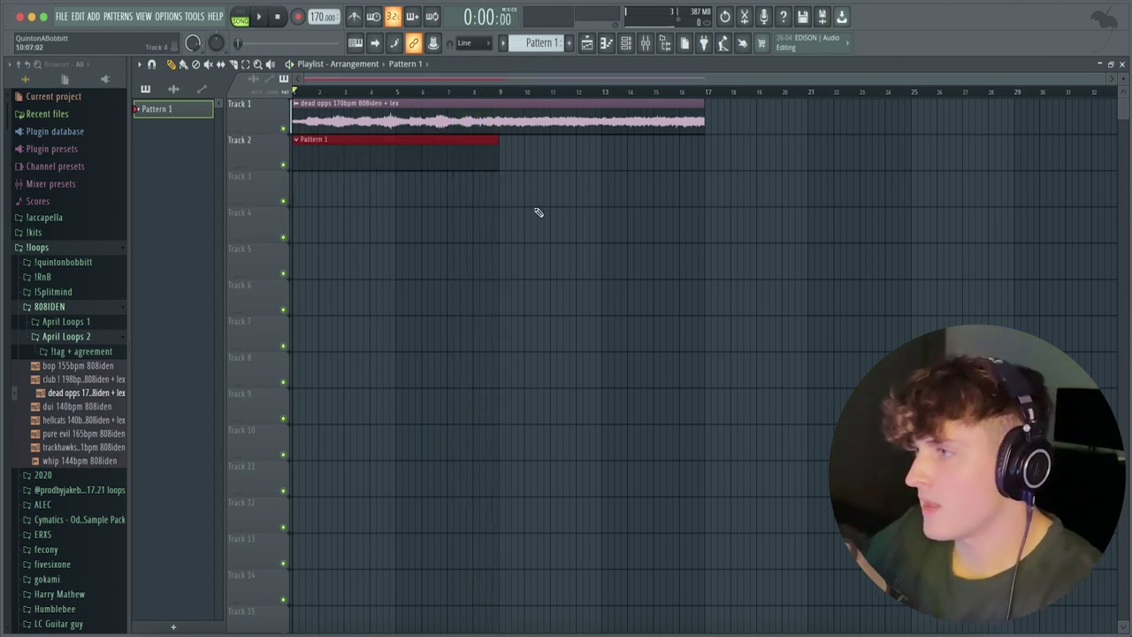
{"action": "left_click_drag", "start_coordinate": [526, 207], "coordinate": [349, 159]}
{"action": "key", "text": "ctrl+b"}
{"action": "left_click", "coordinate": [490, 229], "text": "ctrl"}
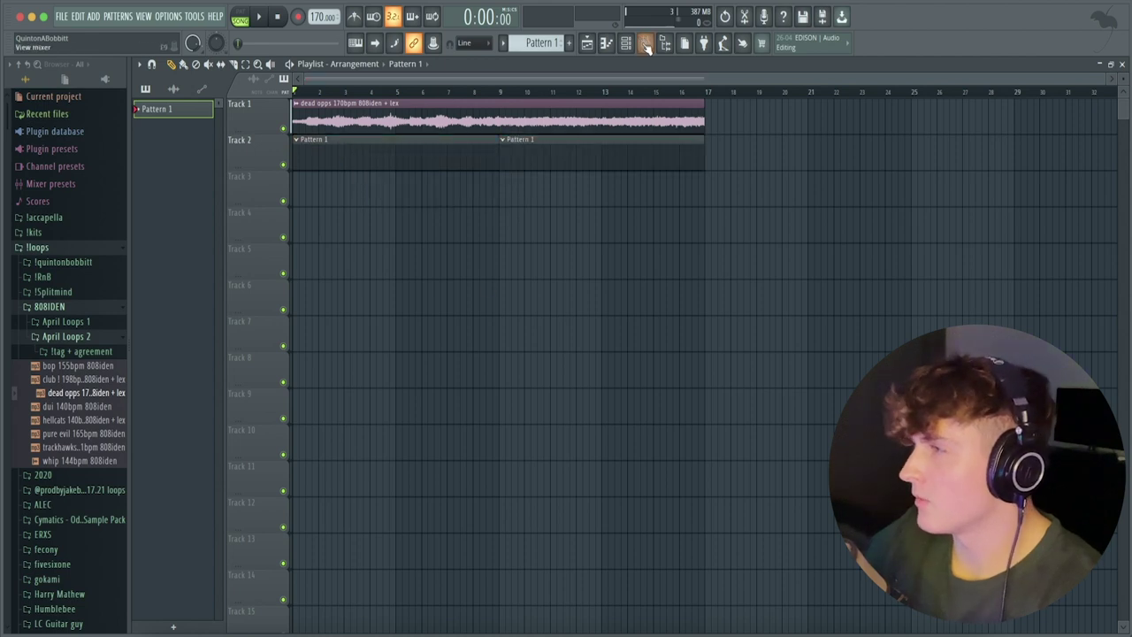
Move the Sampler channel below the loop channel and load the ST3P UP! clap from the kit's Claps folder onto it
{"action": "left_click", "coordinate": [626, 42]}
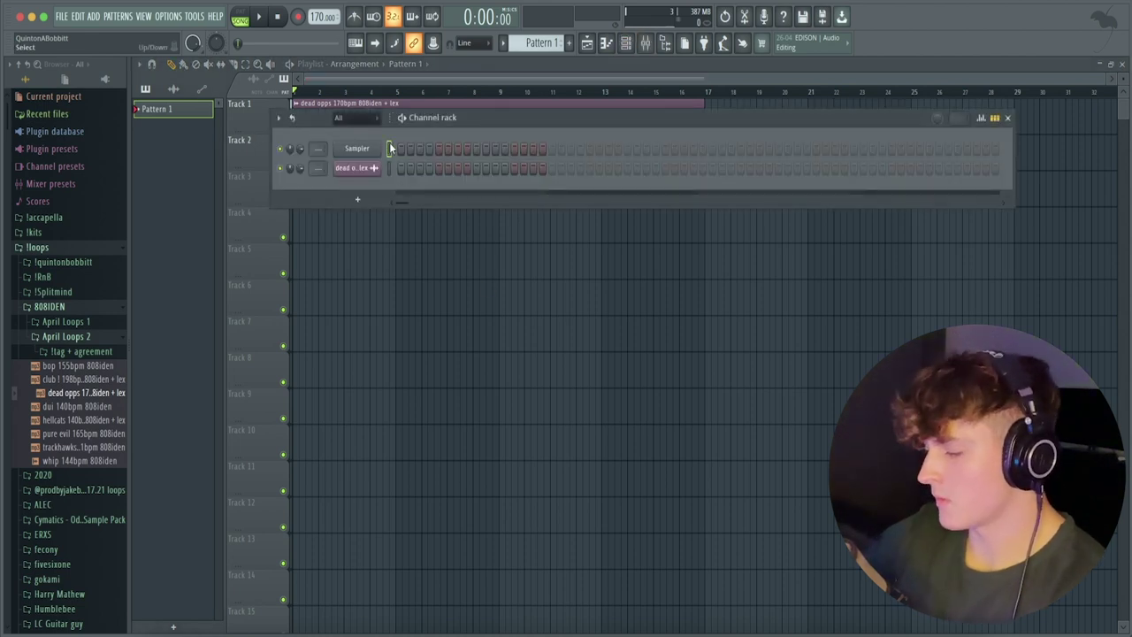
{"action": "key", "text": "alt+Down"}
{"action": "left_click", "coordinate": [41, 232]}
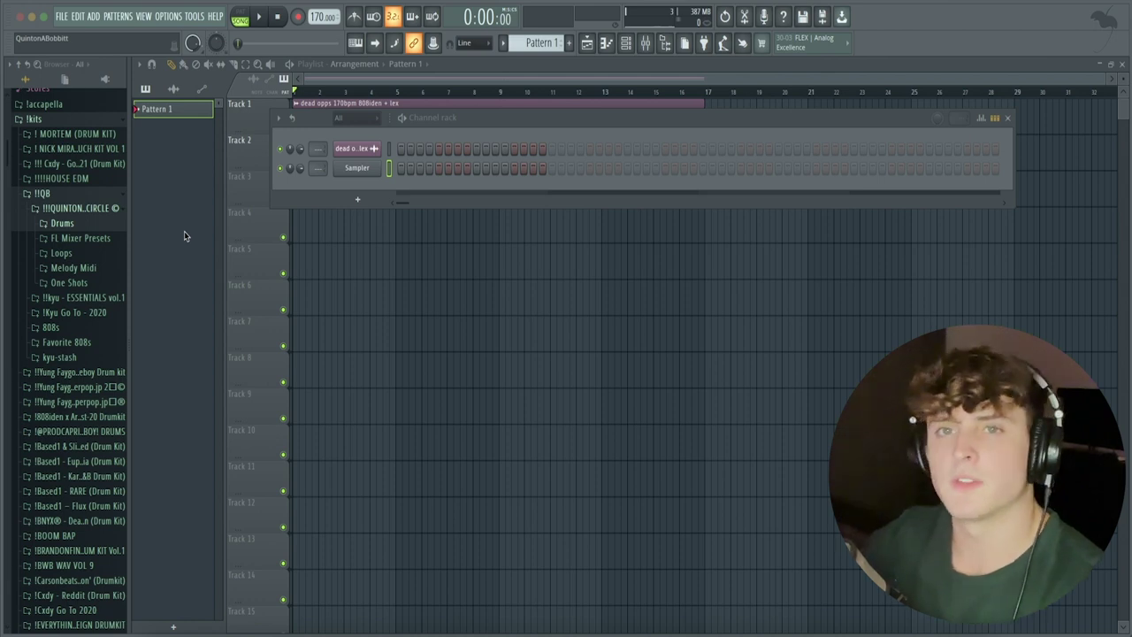
{"action": "left_click", "coordinate": [53, 206]}
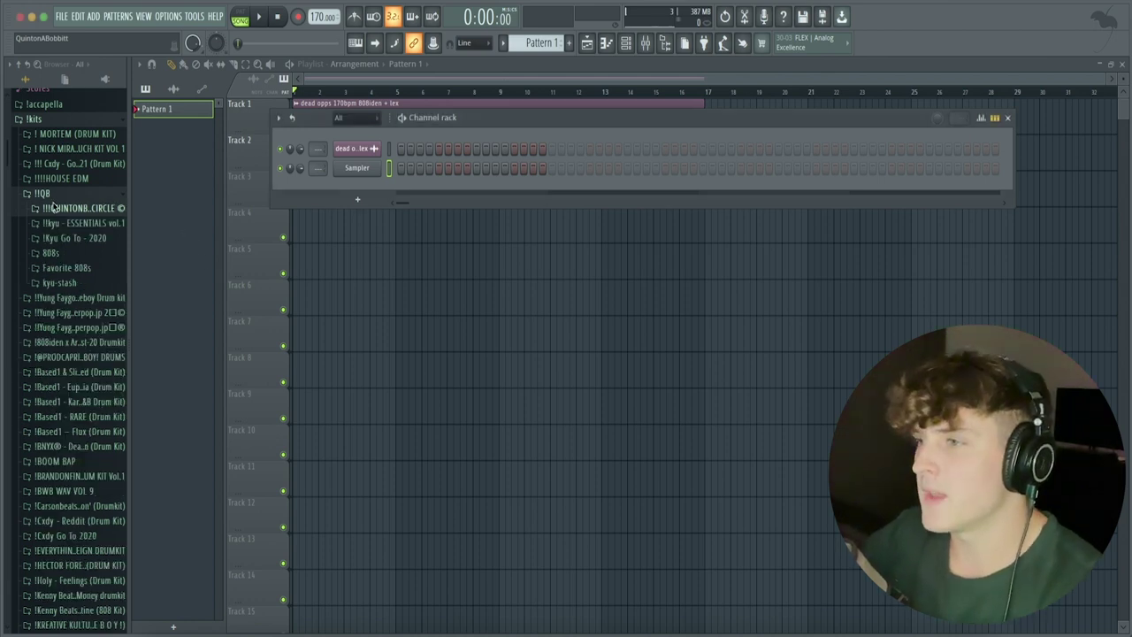
{"action": "left_click", "coordinate": [53, 207]}
{"action": "left_click", "coordinate": [60, 223]}
{"action": "left_click", "coordinate": [73, 253]}
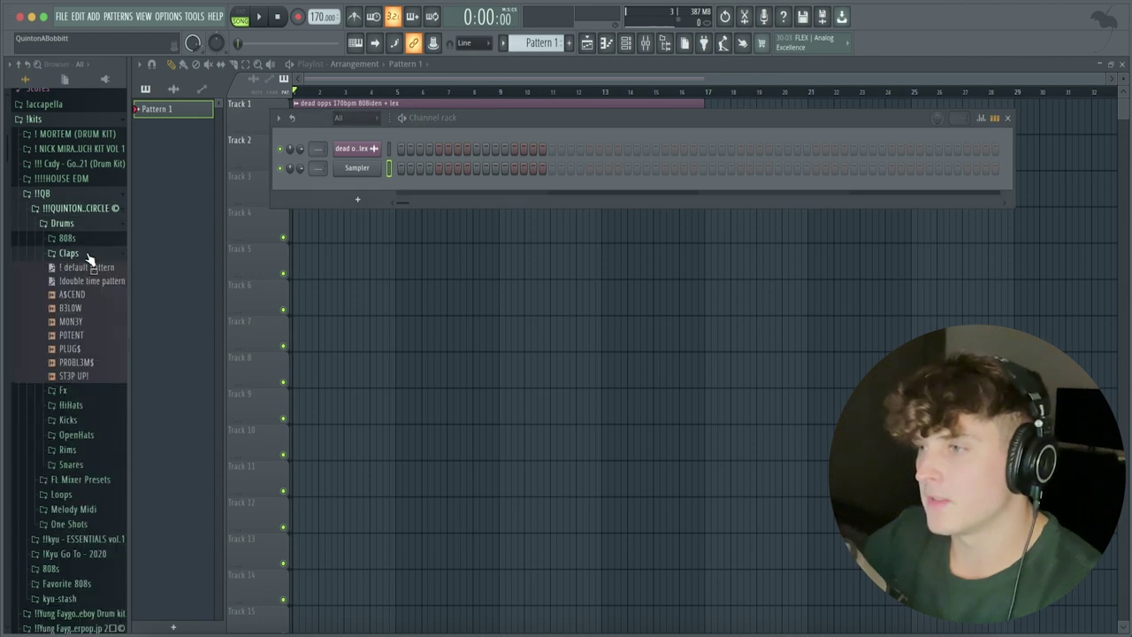
{"action": "left_click", "coordinate": [83, 322]}
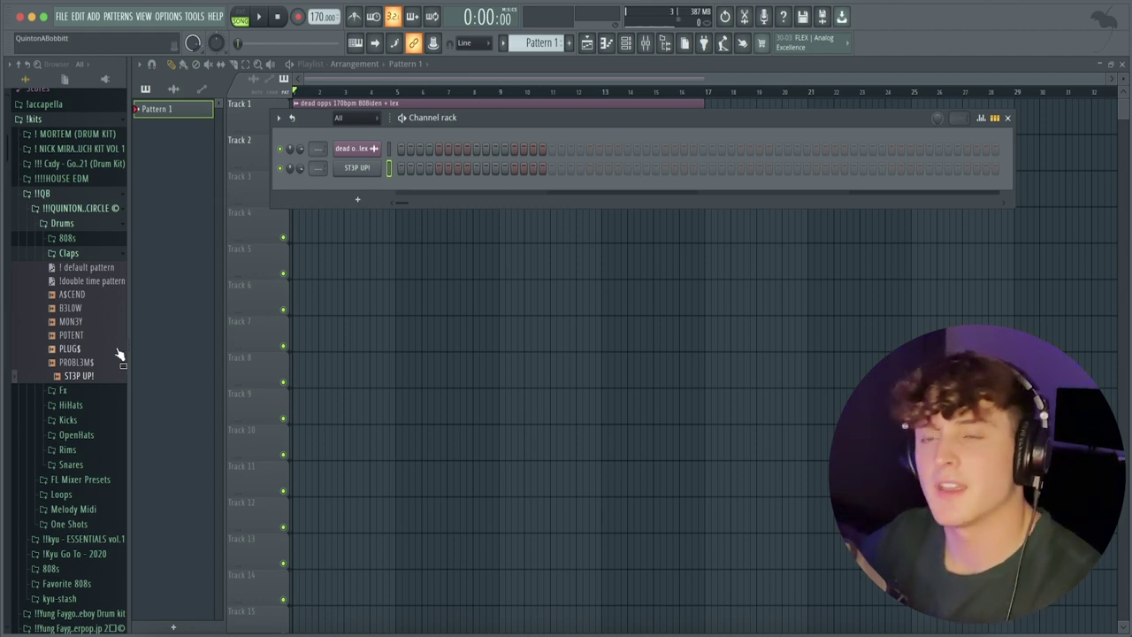
{"action": "left_click", "coordinate": [71, 377]}
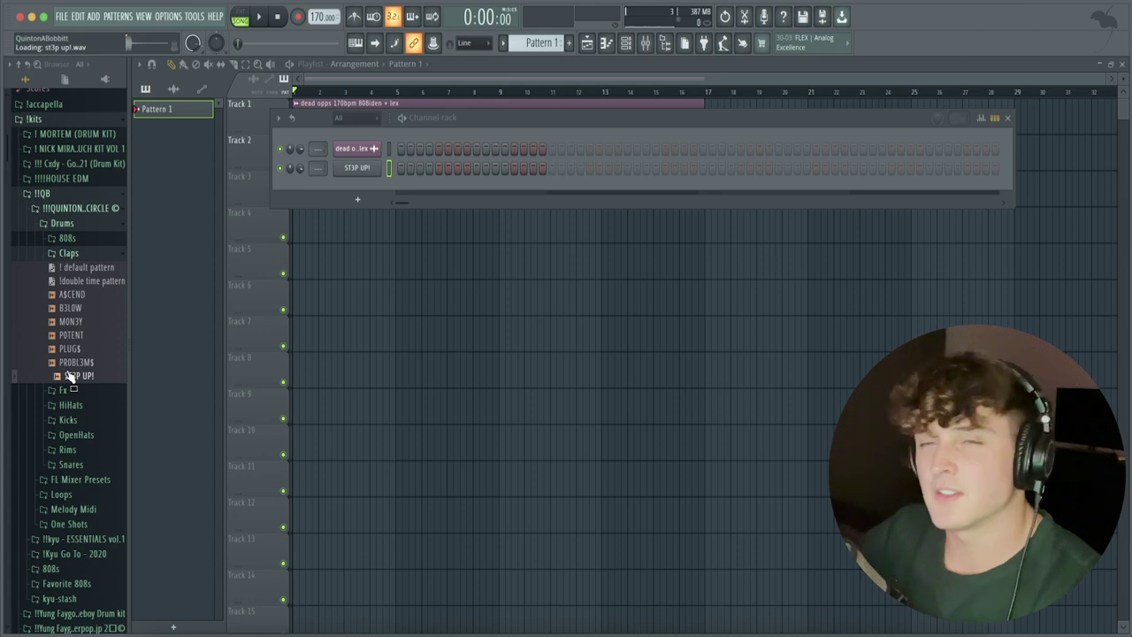
Play the song and apply the ! default pattern notes to the ST3P UP! clap channel
{"action": "key", "text": "space"}
{"action": "left_click", "coordinate": [88, 267]}
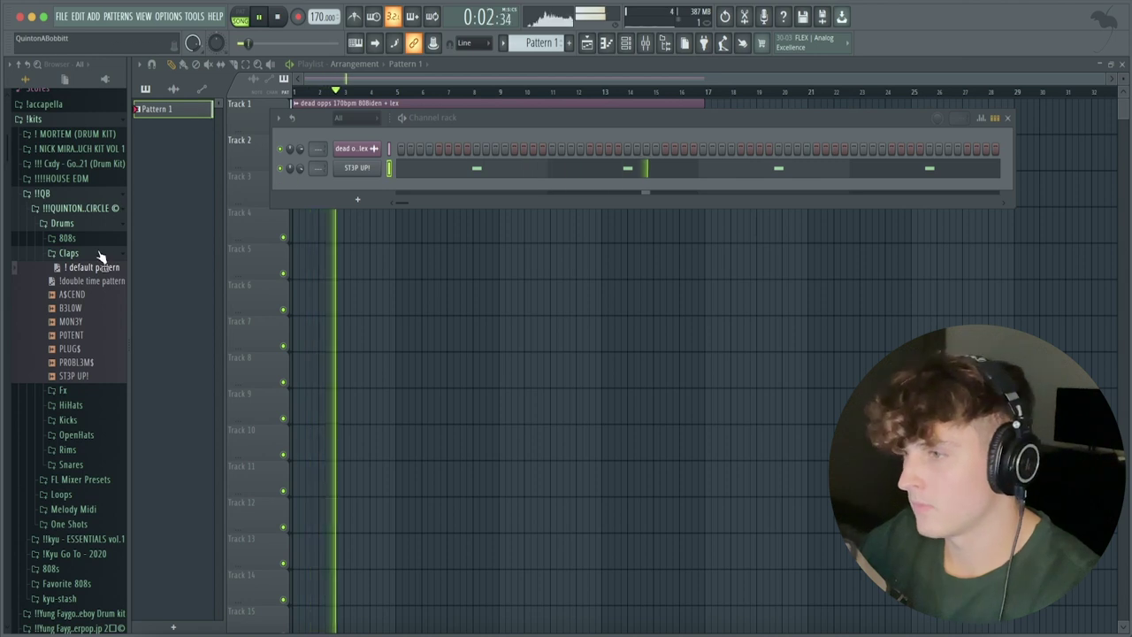
{"action": "left_click", "coordinate": [99, 255]}
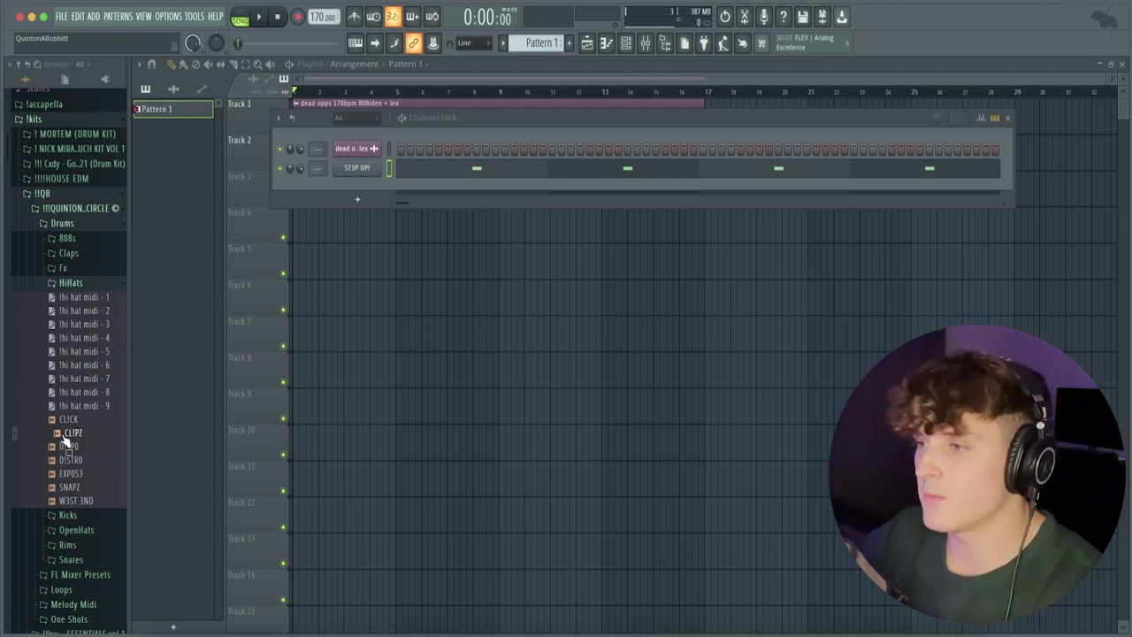
Add the CL!PZ hi-hat as a new channel and fill it on each 2 steps
{"action": "left_click_drag", "start_coordinate": [64, 439], "coordinate": [77, 449]}
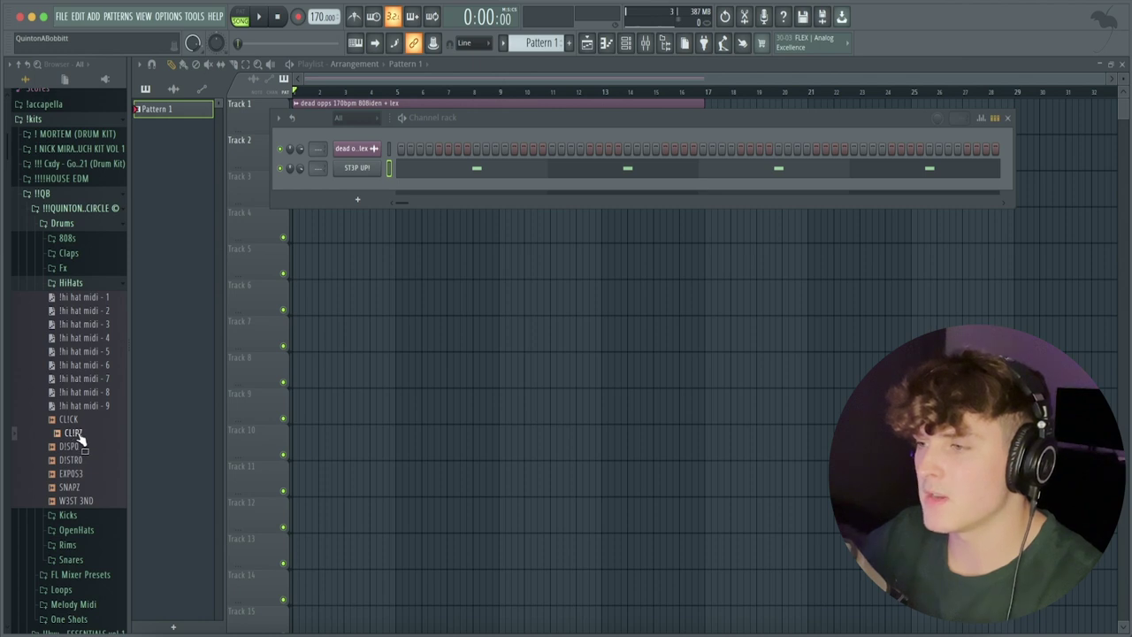
{"action": "left_click_drag", "start_coordinate": [73, 436], "coordinate": [65, 436]}
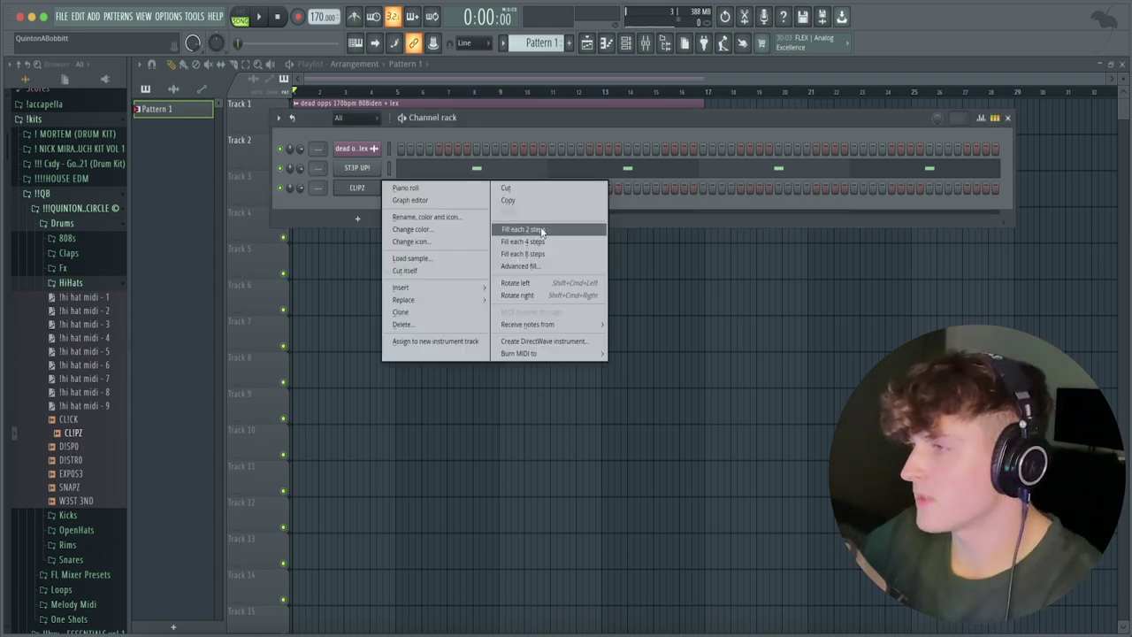
{"action": "left_click", "coordinate": [541, 231]}
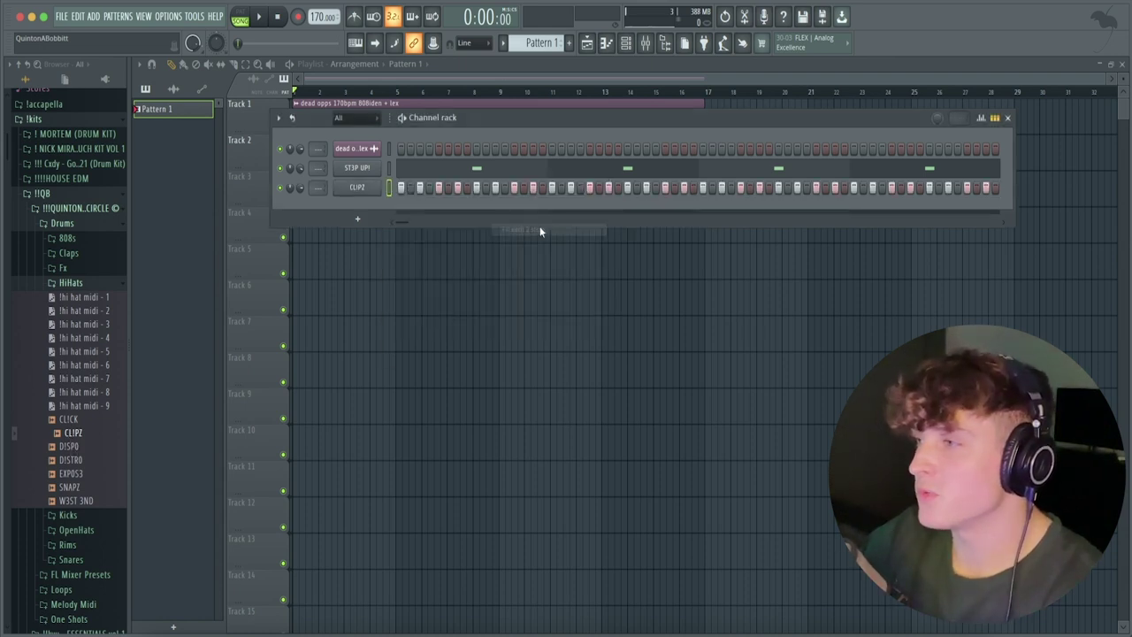
Examine the time gate setting among the miscellaneous functions of the CL!PZ hi-hat channel
{"action": "left_click", "coordinate": [357, 190]}
{"action": "left_click_drag", "start_coordinate": [248, 173], "coordinate": [345, 138]}
{"action": "left_click", "coordinate": [303, 156]}
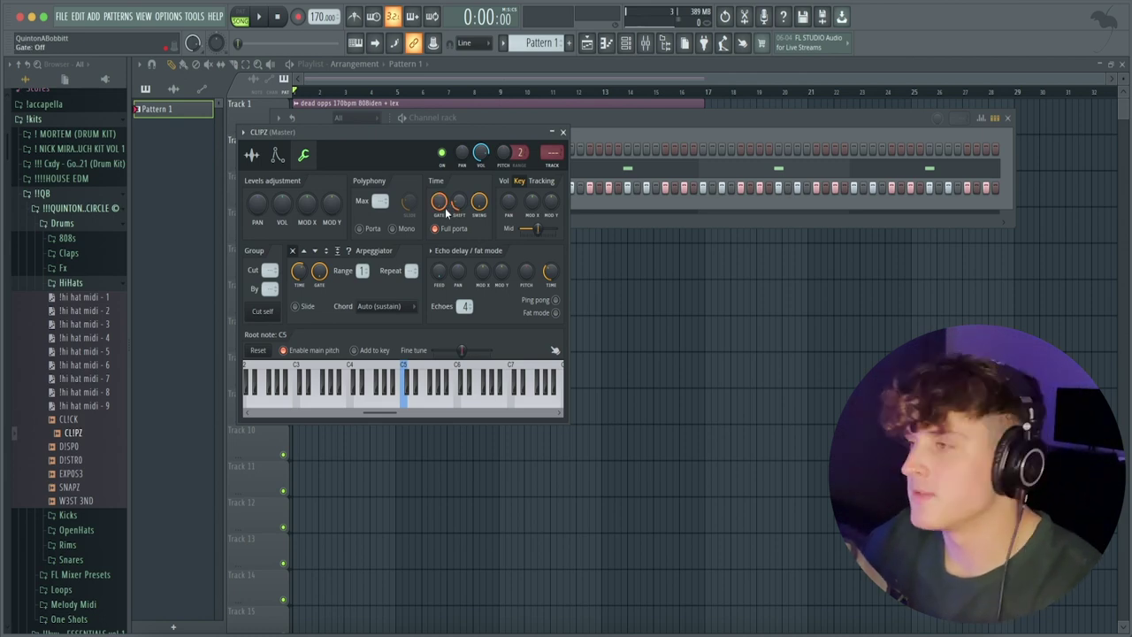
{"action": "left_click", "coordinate": [563, 132]}
Open the CL!PZ hi-hat notes in the piano roll and set the snap to 1/6 beat
{"action": "right_click", "coordinate": [367, 188]}
{"action": "left_click", "coordinate": [405, 187]}
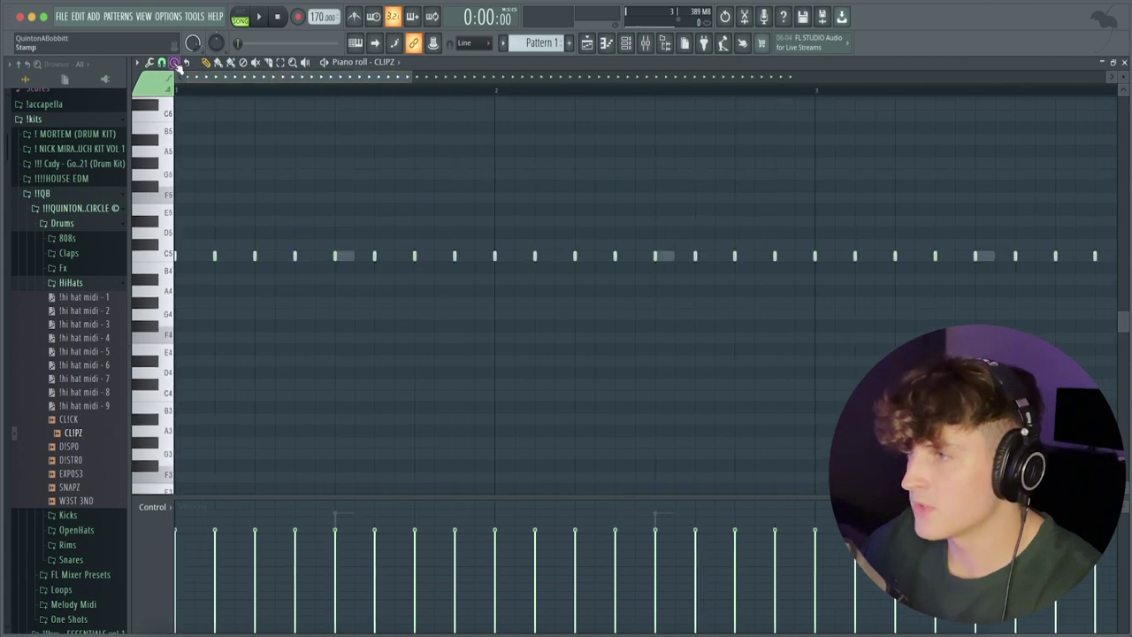
{"action": "left_click", "coordinate": [162, 61]}
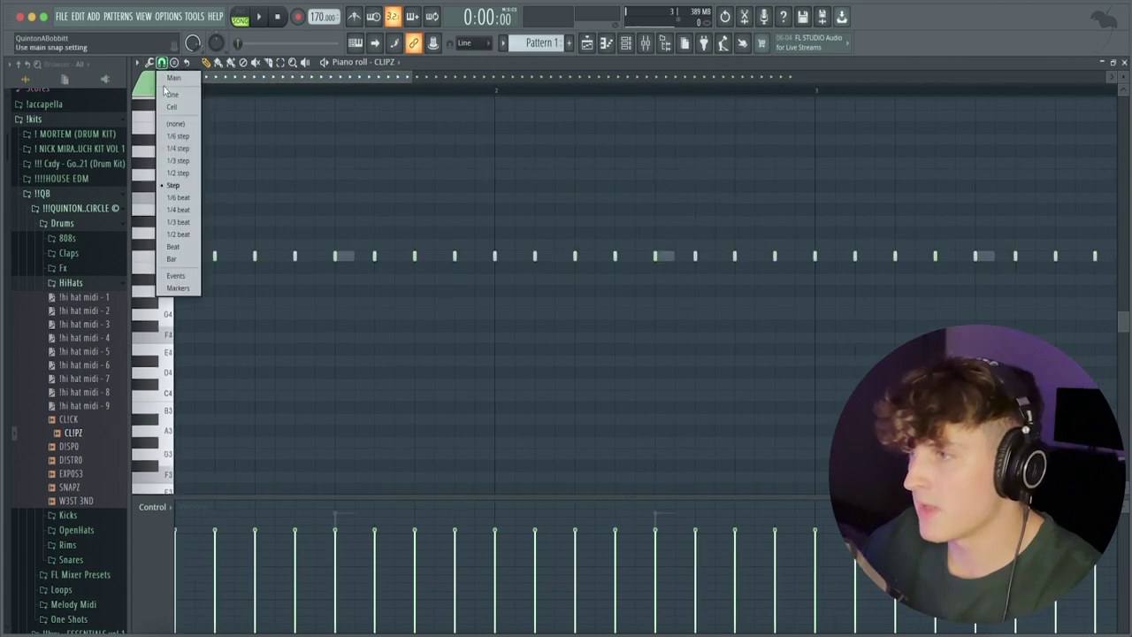
{"action": "left_click", "coordinate": [182, 200]}
{"action": "scroll", "coordinate": [204, 82], "scroll_direction": "up", "scroll_amount": 2}
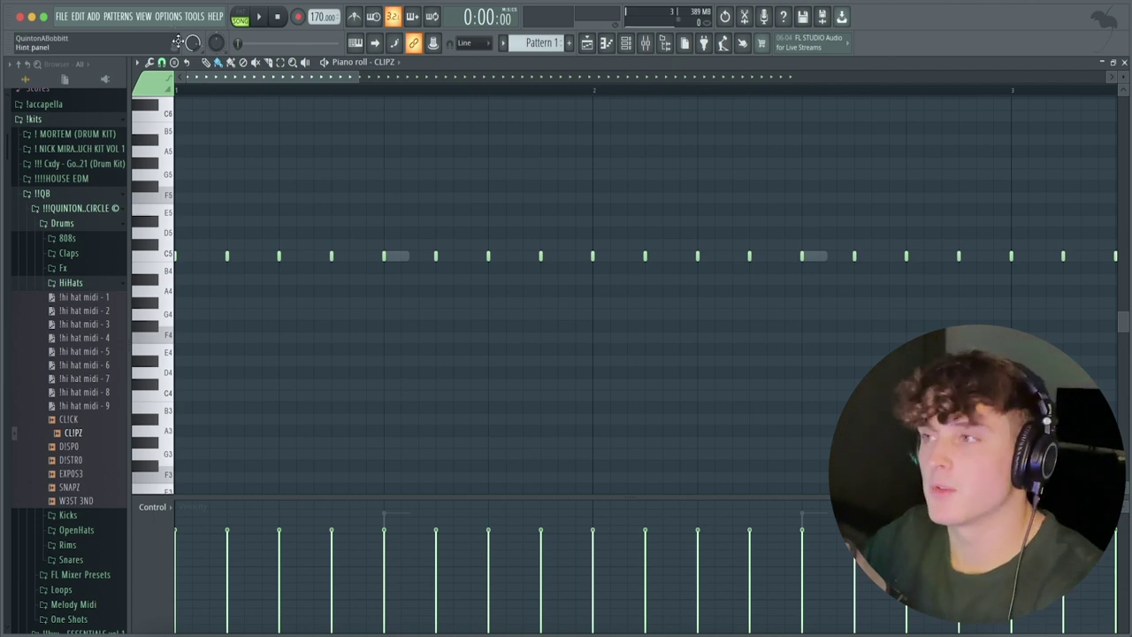
Add a C5 hi-hat note 1/6 beat after the first note of bar 1 and play the song
{"action": "scroll", "coordinate": [203, 84], "scroll_direction": "down", "scroll_amount": 2}
{"action": "scroll", "coordinate": [205, 89], "scroll_direction": "up", "scroll_amount": 2}
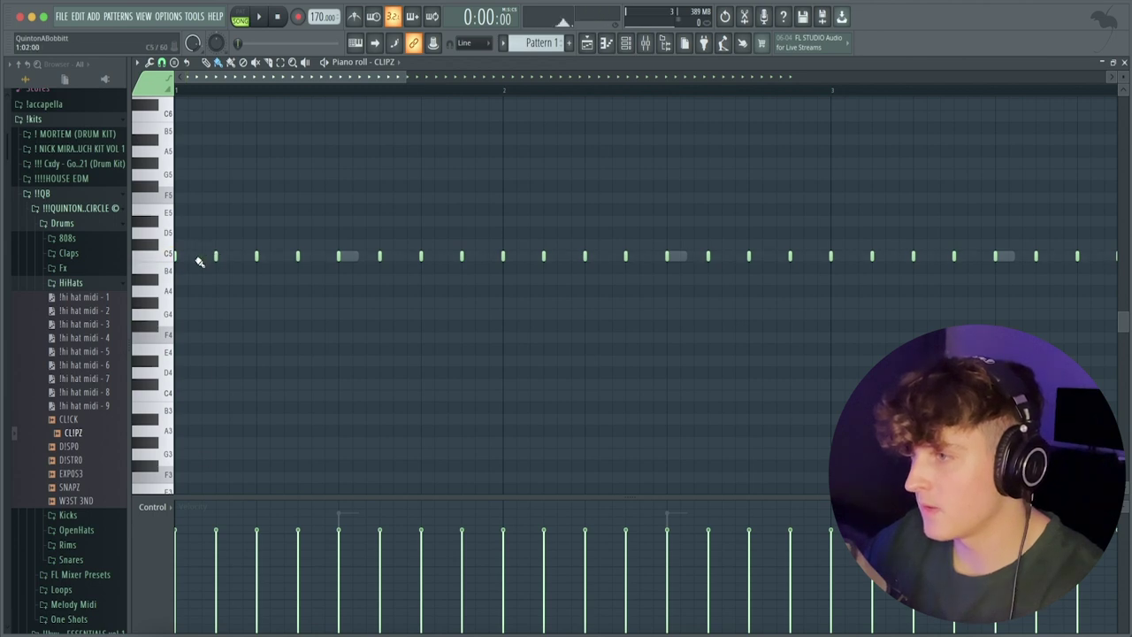
{"action": "left_click", "coordinate": [189, 256]}
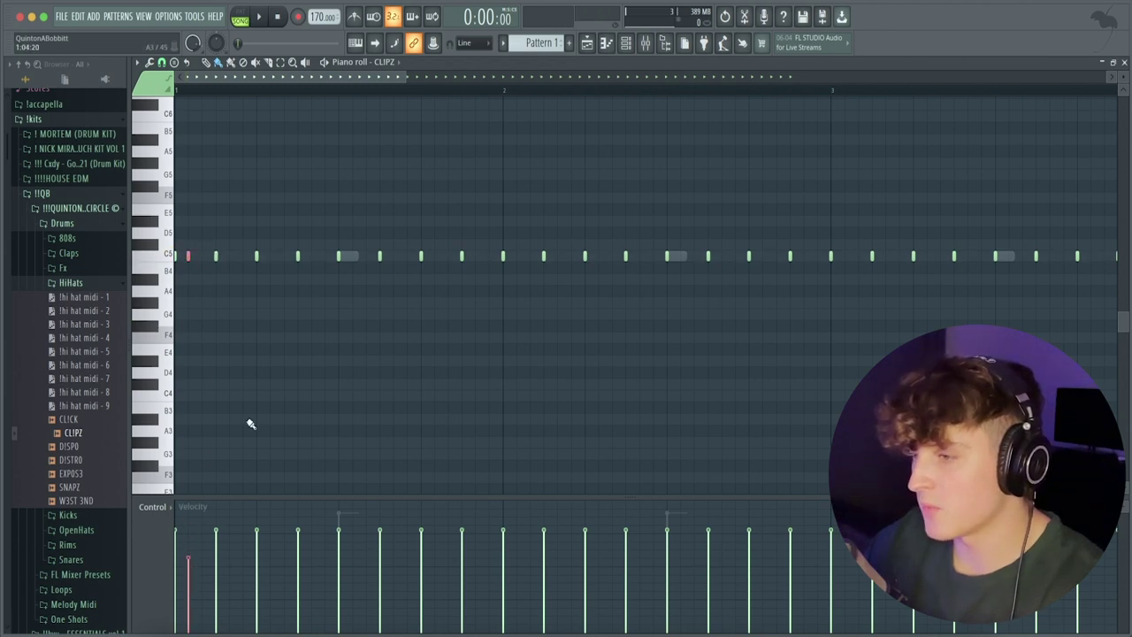
{"action": "scroll", "coordinate": [242, 84], "scroll_direction": "down", "scroll_amount": 4}
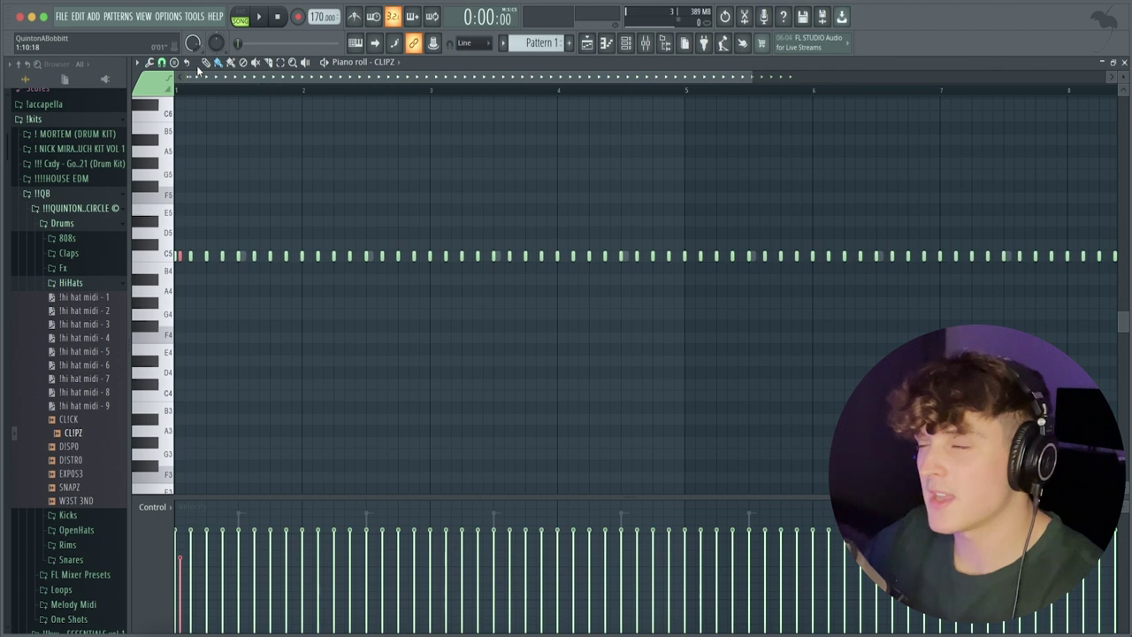
{"action": "key", "text": "space"}
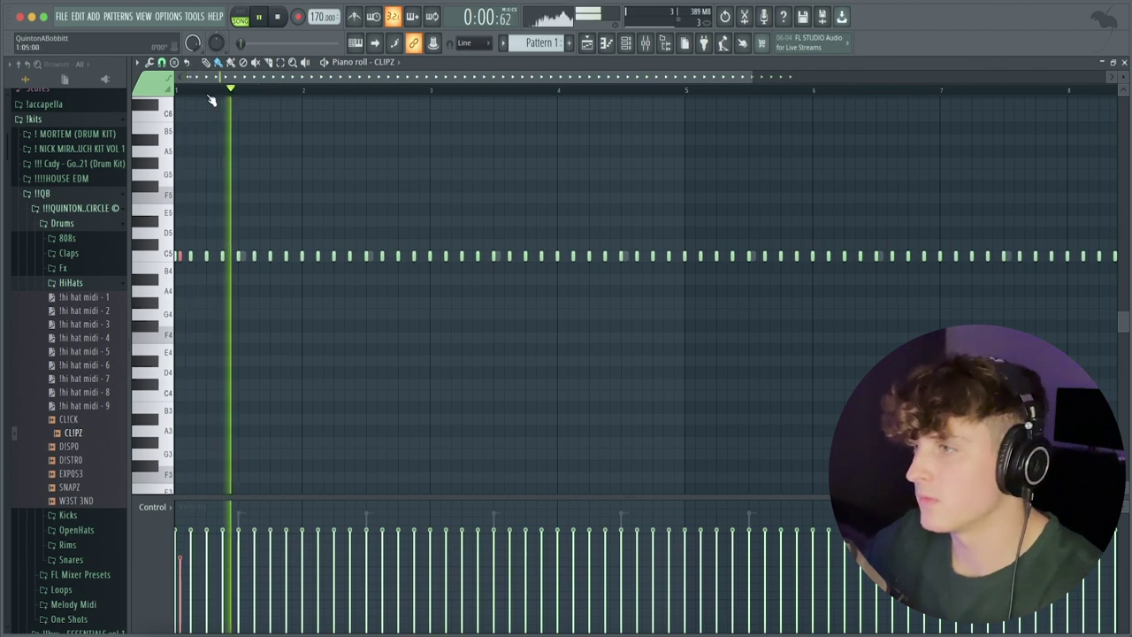
Add two C5 hi-hat notes at 1/6-beat spacing just before the bar 2 clap and replay from the start
{"action": "scroll", "coordinate": [349, 97], "scroll_direction": "up", "scroll_amount": 4}
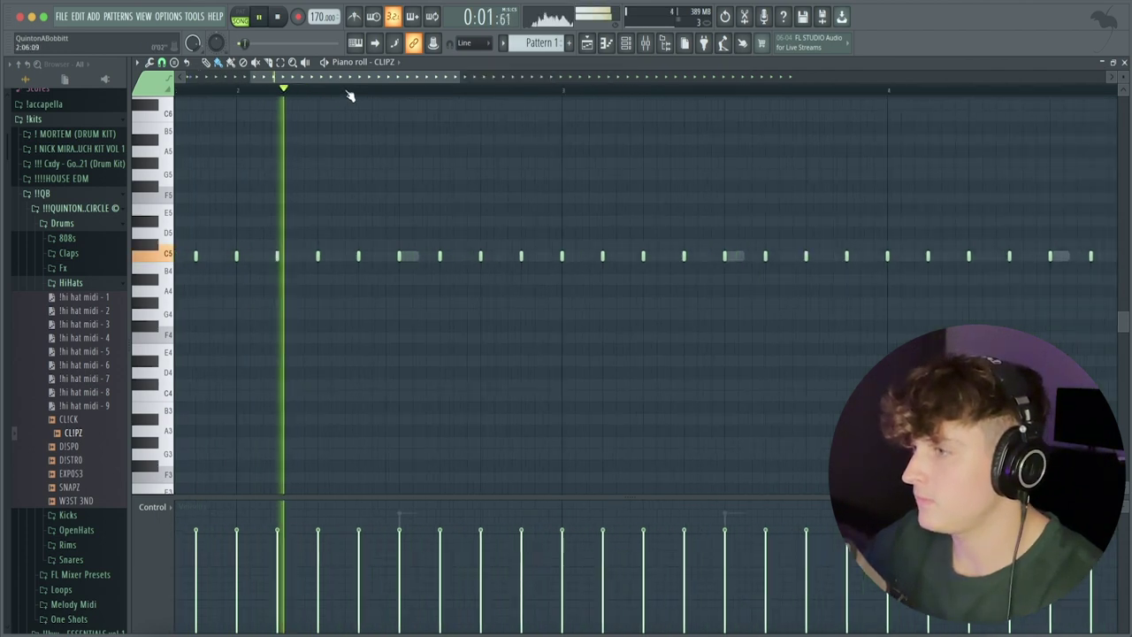
{"action": "left_click", "coordinate": [380, 256]}
{"action": "left_click", "coordinate": [398, 257]}
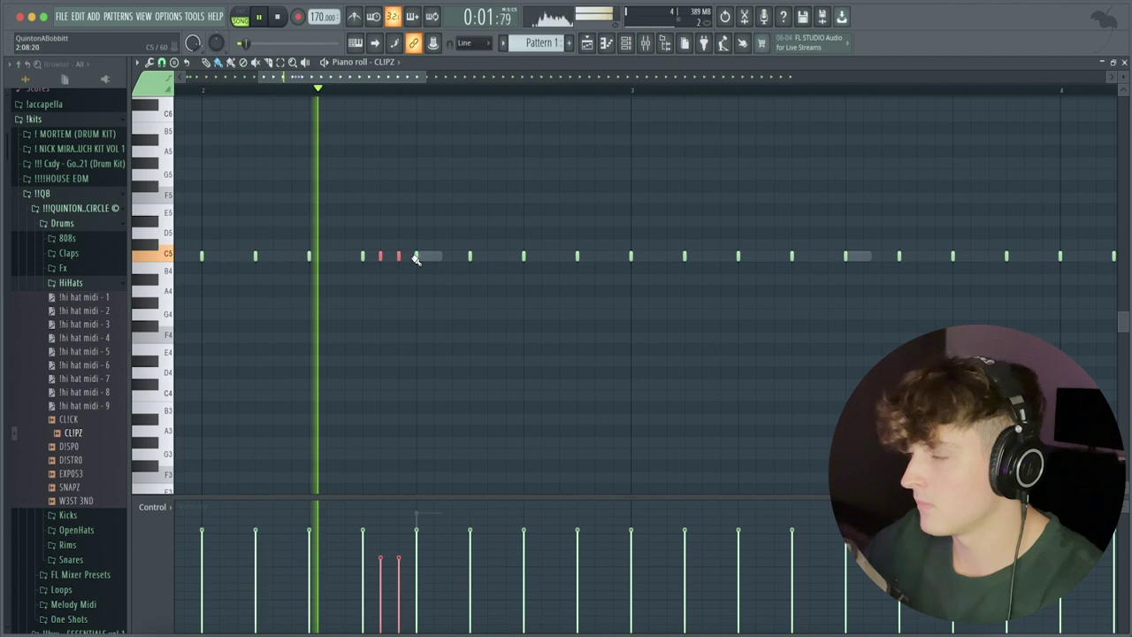
{"action": "left_click", "coordinate": [417, 431], "text": "ctrl"}
{"action": "key", "text": "space"}
{"action": "key", "text": "space"}
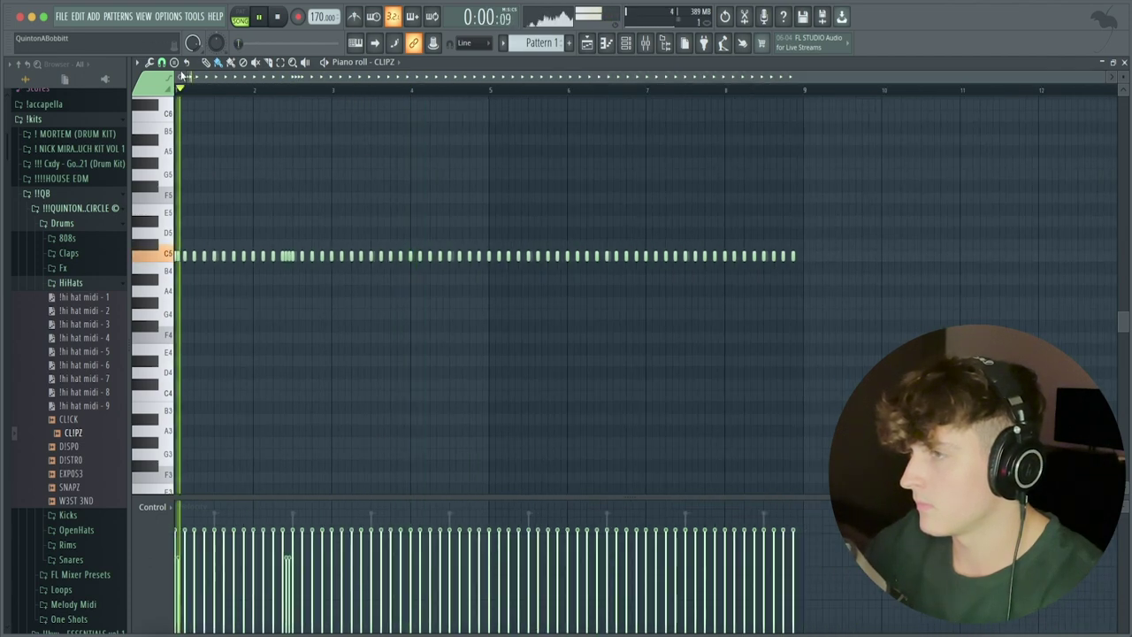
Turn two bar 4 hi-hat hits into four-note rolls with falling velocities, the first at C5 and the second at D5
{"action": "left_click", "coordinate": [161, 61]}
{"action": "left_click", "coordinate": [180, 158]}
{"action": "scroll", "coordinate": [425, 99], "scroll_direction": "up", "scroll_amount": 3}
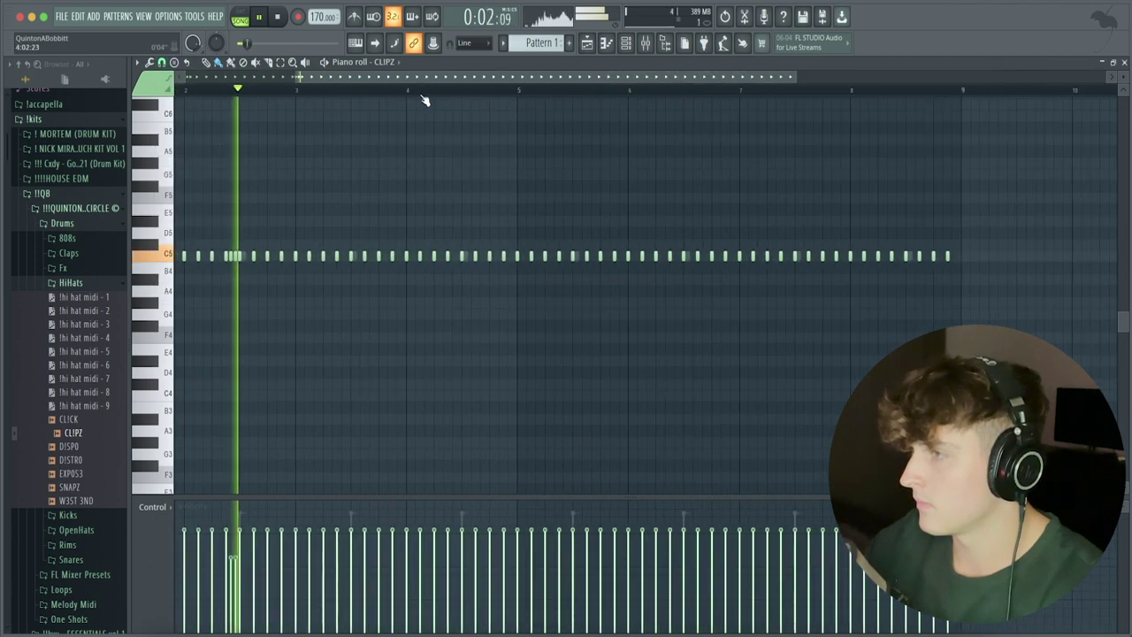
{"action": "left_click_drag", "start_coordinate": [438, 76], "coordinate": [416, 76]}
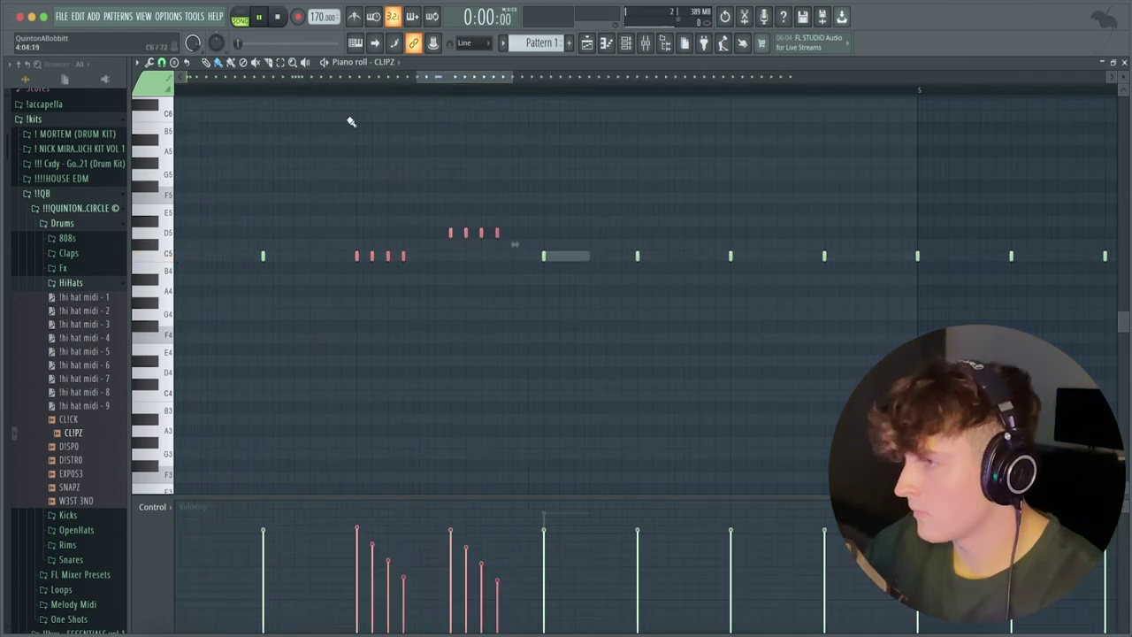
{"action": "scroll", "coordinate": [314, 90], "scroll_direction": "down", "scroll_amount": 8}
{"action": "scroll", "coordinate": [315, 91], "scroll_direction": "down", "scroll_amount": 4}
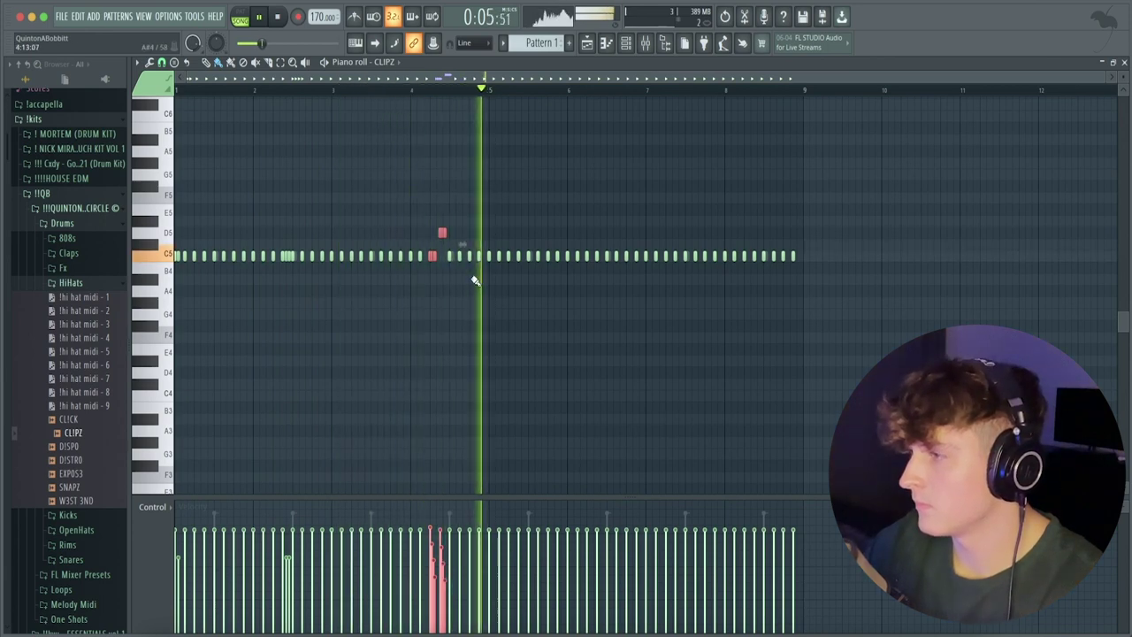
Delete the hi-hat notes from bar 5 on and duplicate the bars 1–4 pattern with its rolls into bars 5–8
{"action": "key", "text": "space"}
{"action": "mouse_move", "coordinate": [487, 258]}
{"action": "left_mouse_down"}
{"action": "mouse_move", "coordinate": [610, 252]}
{"action": "mouse_move", "coordinate": [674, 259]}
{"action": "left_mouse_up"}
{"action": "left_click_drag", "start_coordinate": [493, 91], "coordinate": [177, 88]}
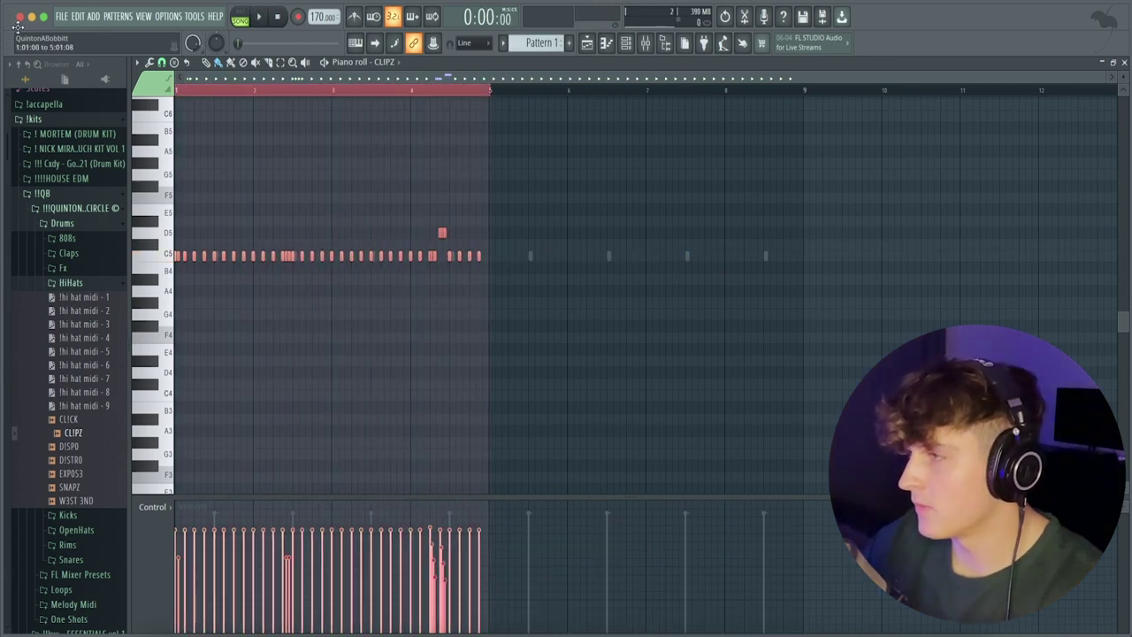
{"action": "left_click", "coordinate": [161, 62]}
{"action": "left_click", "coordinate": [178, 160]}
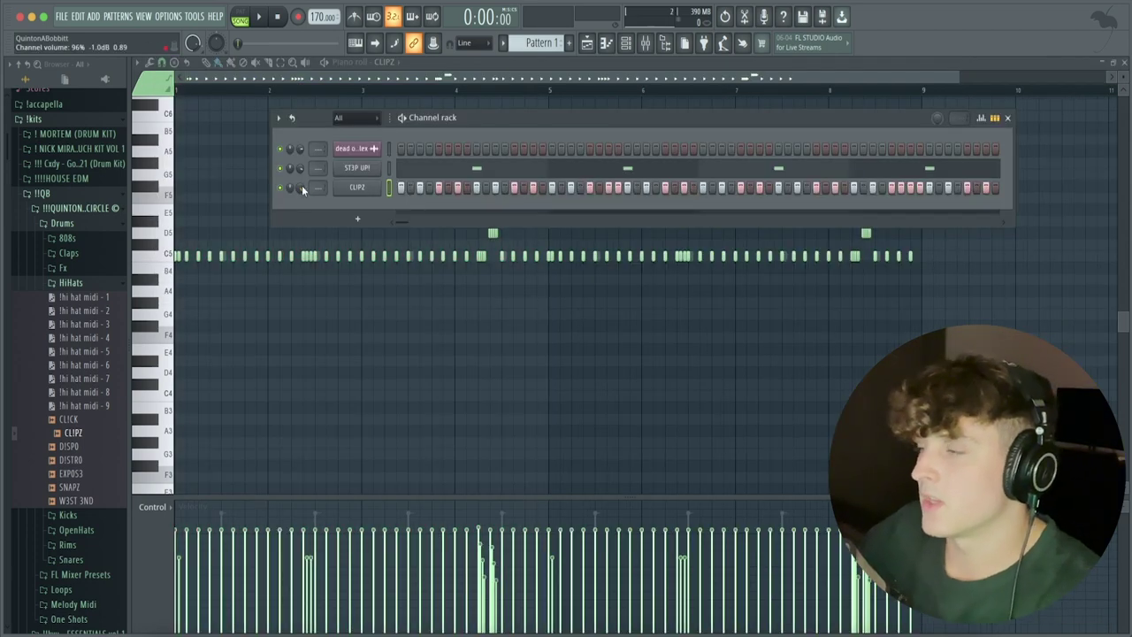
Set the CL!PZ channel volume to 97% and briefly play the song
{"action": "scroll", "coordinate": [301, 187], "scroll_direction": "up", "scroll_amount": 1}
{"action": "key", "text": "space"}
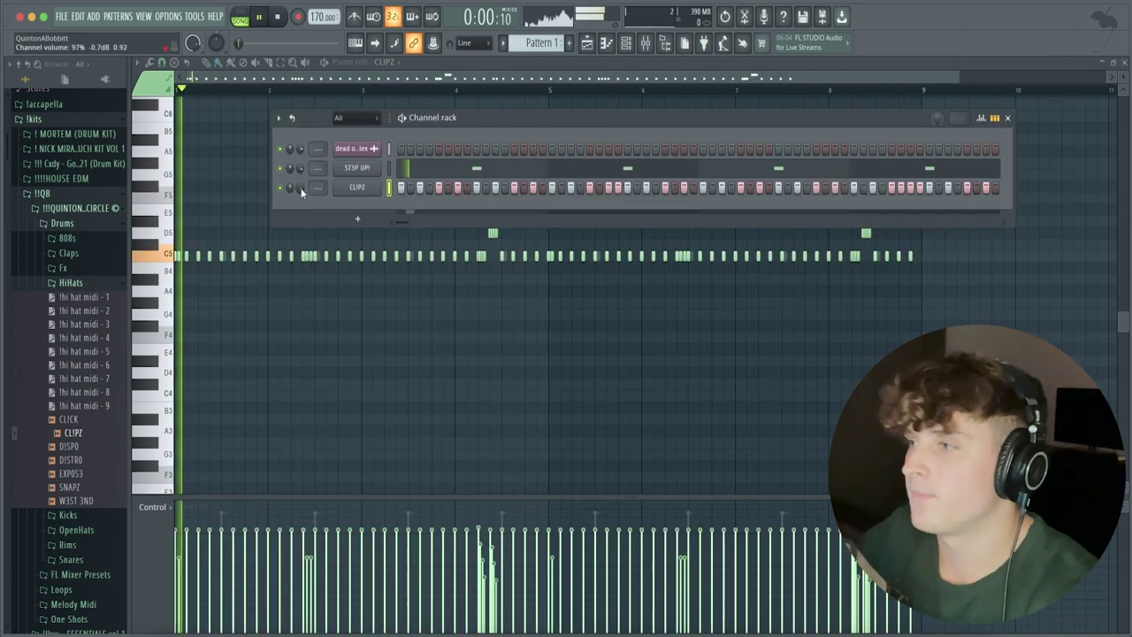
{"action": "key", "text": "space"}
Audition the Snares folder samples and add PLUG$ with a hit on step 3 and SL!ME as new channels
{"action": "left_click", "coordinate": [85, 284]}
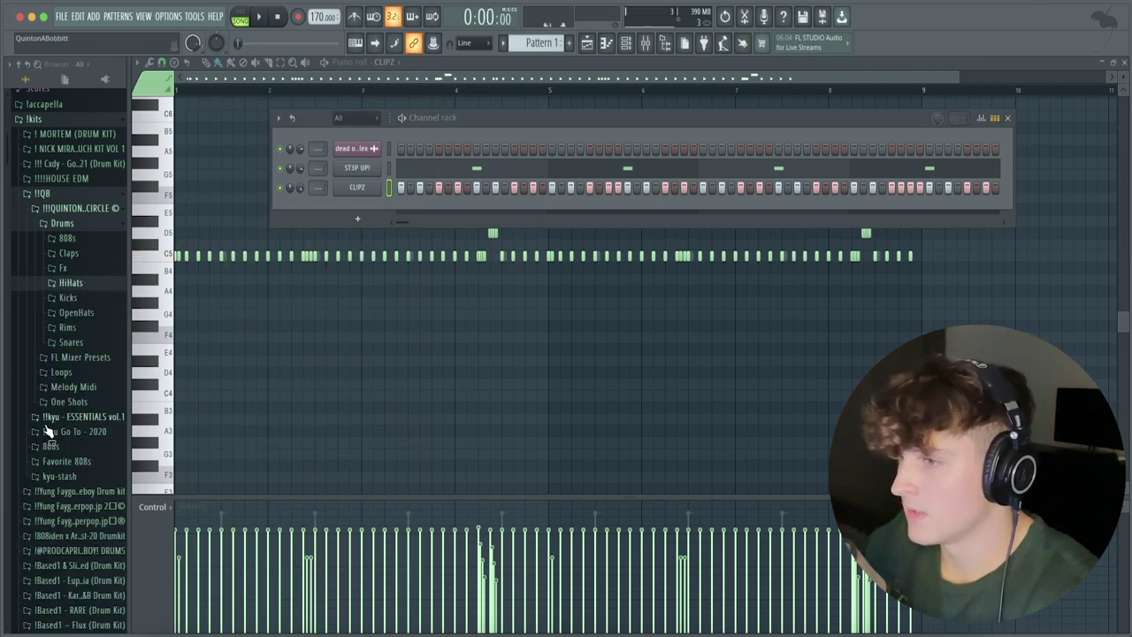
{"action": "left_click", "coordinate": [69, 342]}
{"action": "left_click", "coordinate": [73, 455]}
{"action": "left_click", "coordinate": [78, 439]}
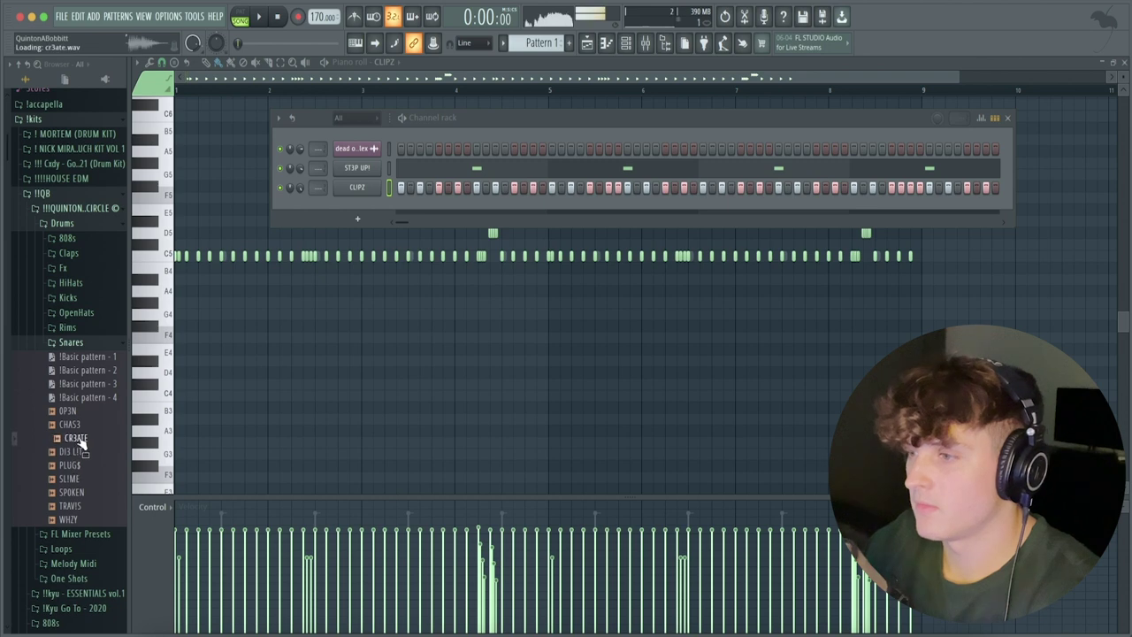
{"action": "left_click", "coordinate": [79, 426]}
{"action": "left_click", "coordinate": [77, 413]}
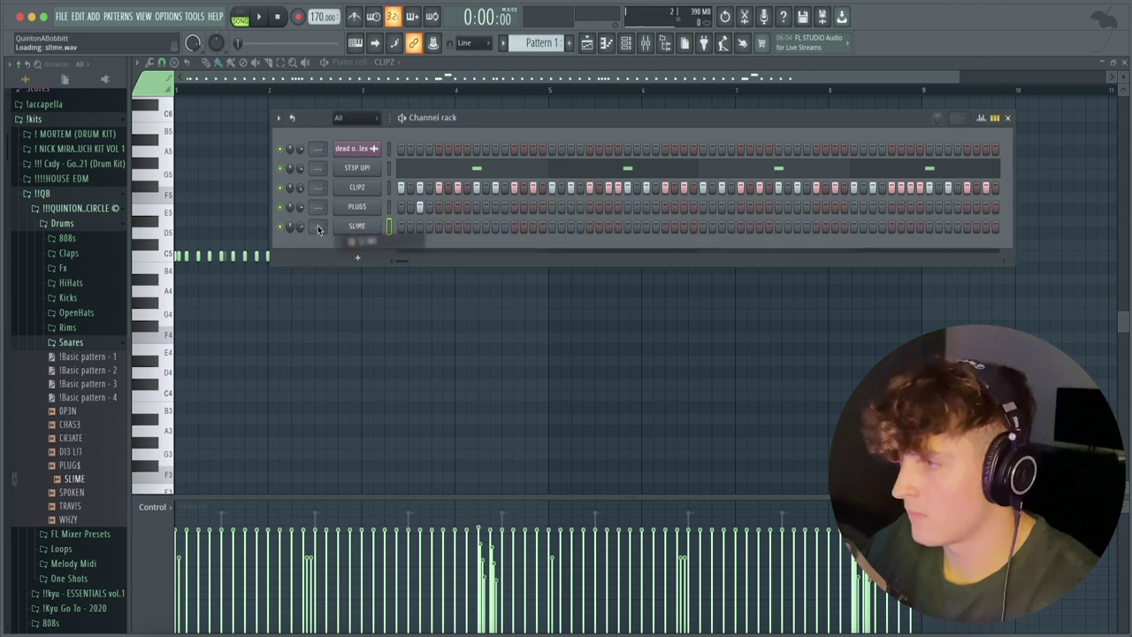
{"action": "key", "text": "space"}
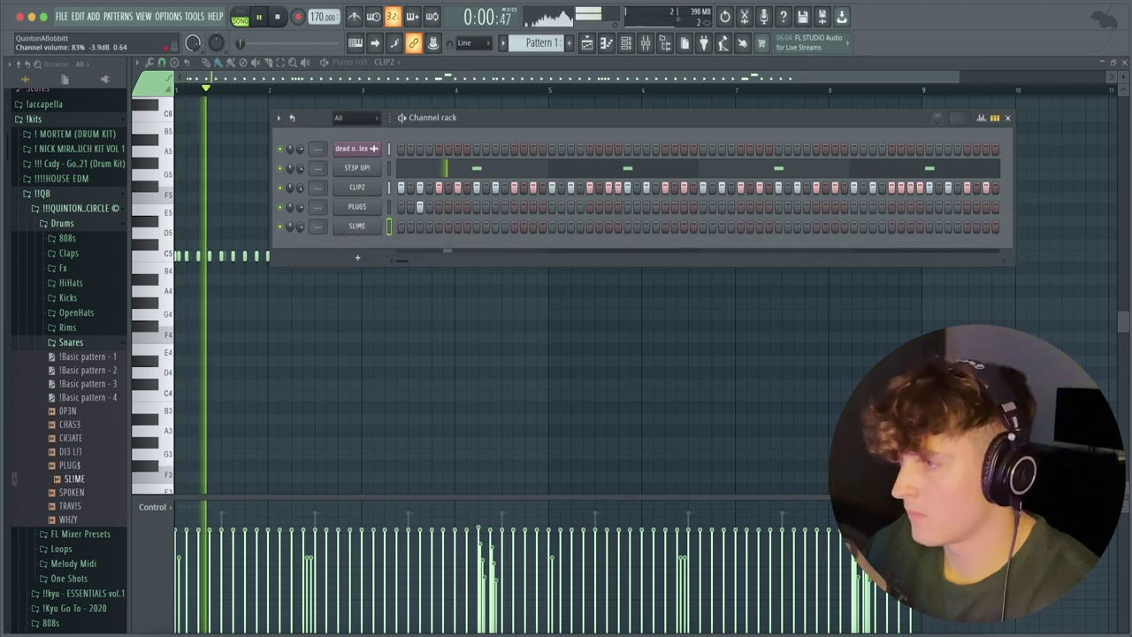
{"action": "left_click", "coordinate": [579, 227]}
{"action": "key", "text": "space"}
{"action": "key", "text": "space"}
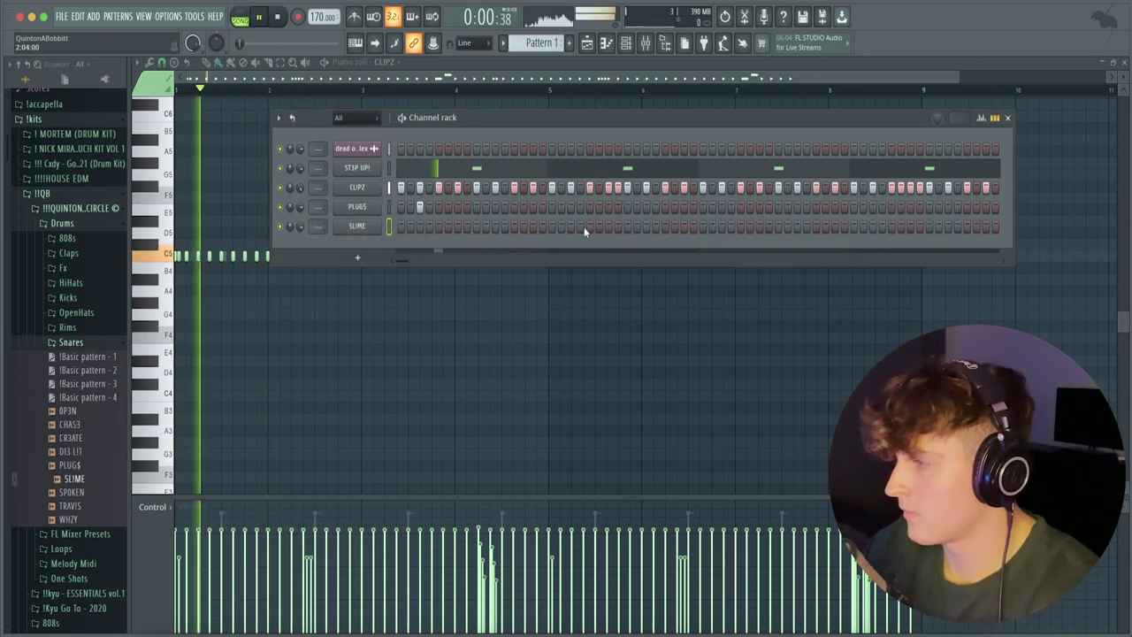
{"action": "left_click", "coordinate": [580, 226]}
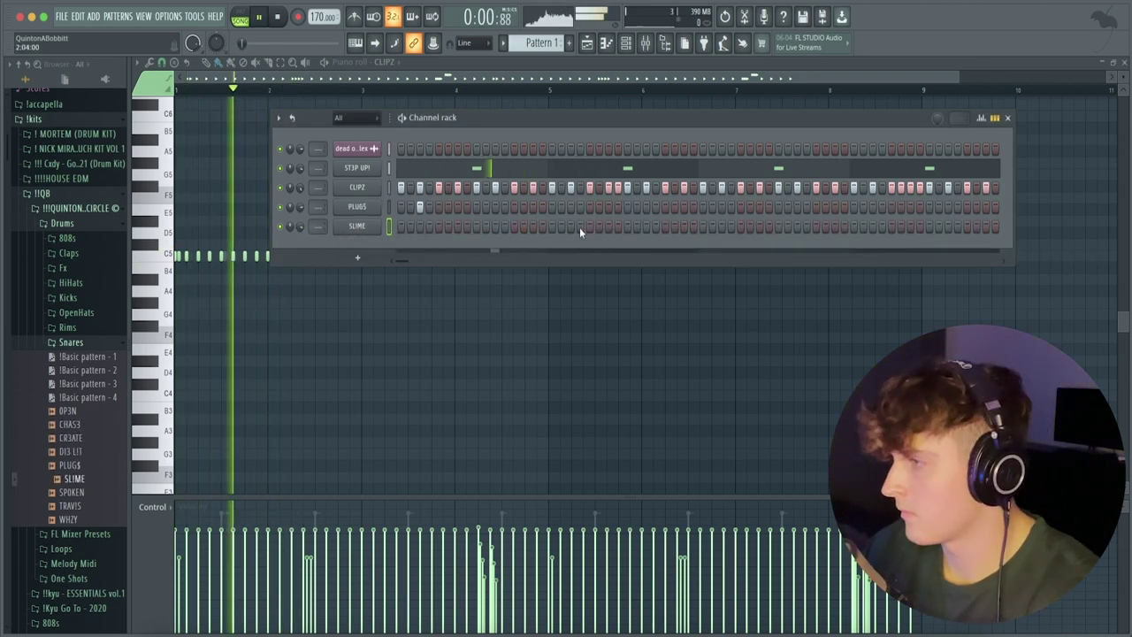
{"action": "left_click", "coordinate": [720, 227]}
{"action": "right_click", "coordinate": [722, 227]}
{"action": "key", "text": "space"}
{"action": "key", "text": "space"}
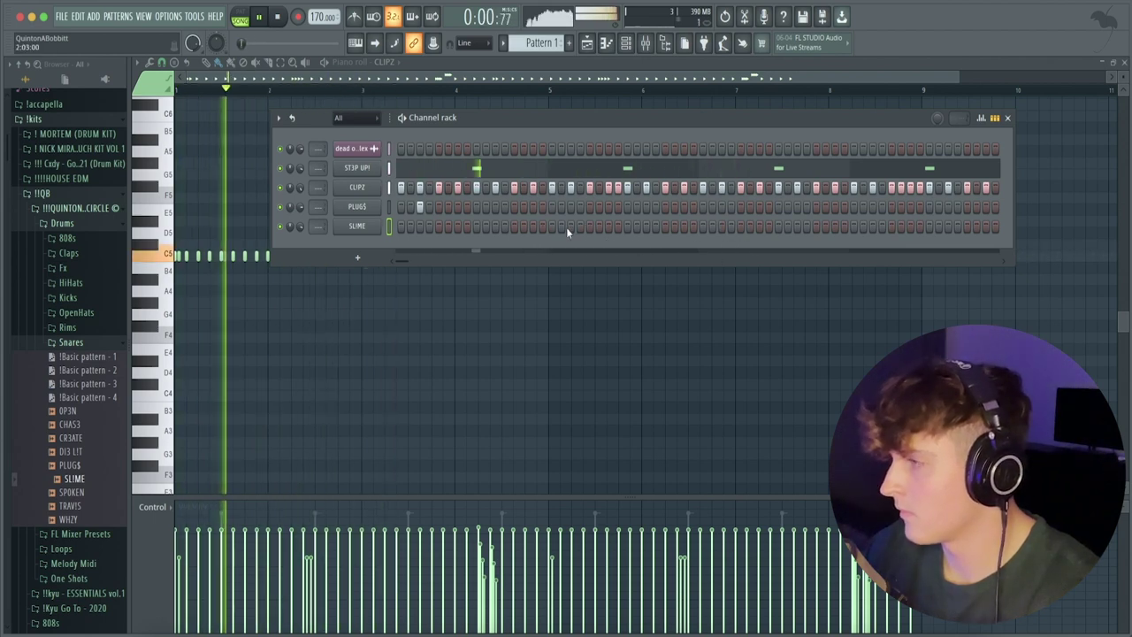
Place a SL!ME hit on step 19 and add the 0P3N snare channel with hits on steps 47 and 51
{"action": "left_click", "coordinate": [570, 227]}
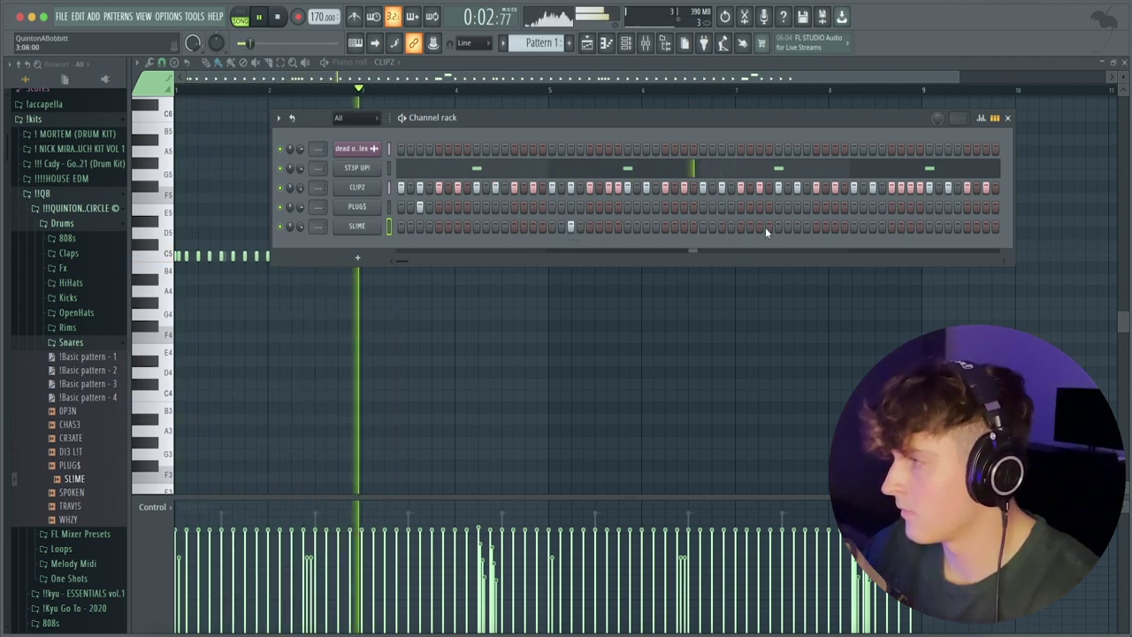
{"action": "left_click", "coordinate": [871, 227]}
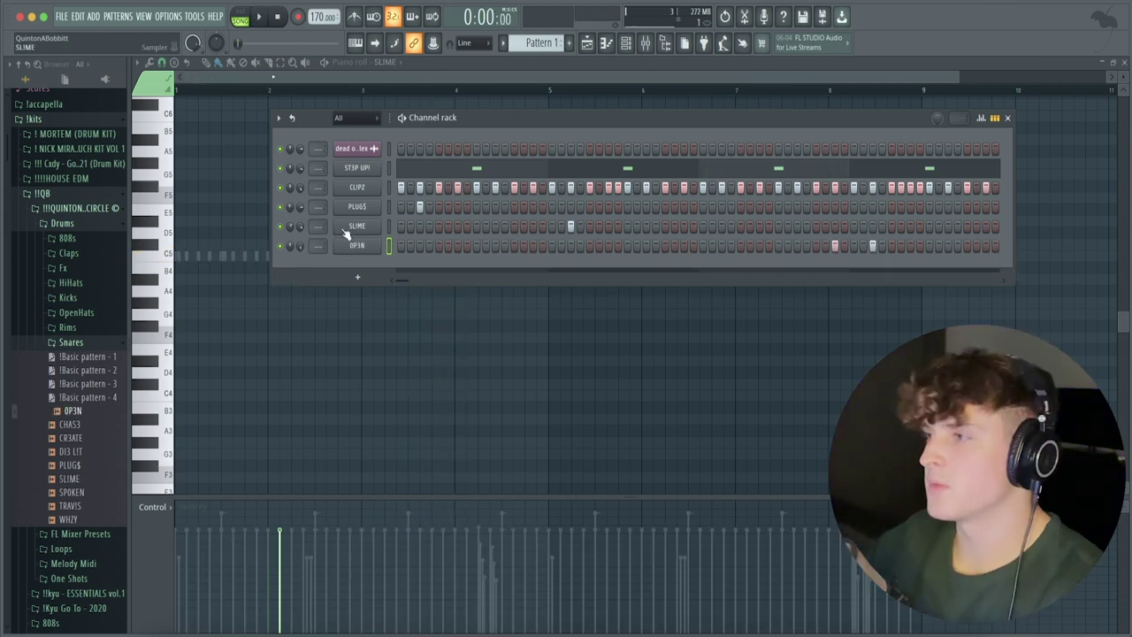
Open the PLUG$ snare in the piano roll and duplicate its bars 1–4 into bars 5–8
{"action": "right_click", "coordinate": [338, 203]}
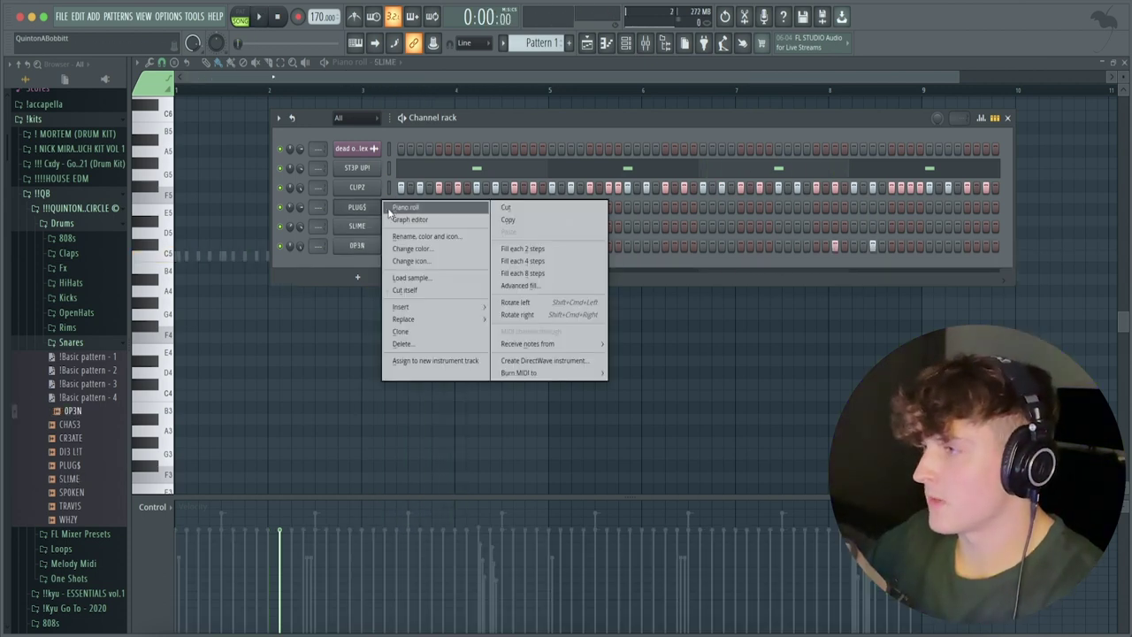
{"action": "left_click", "coordinate": [359, 208]}
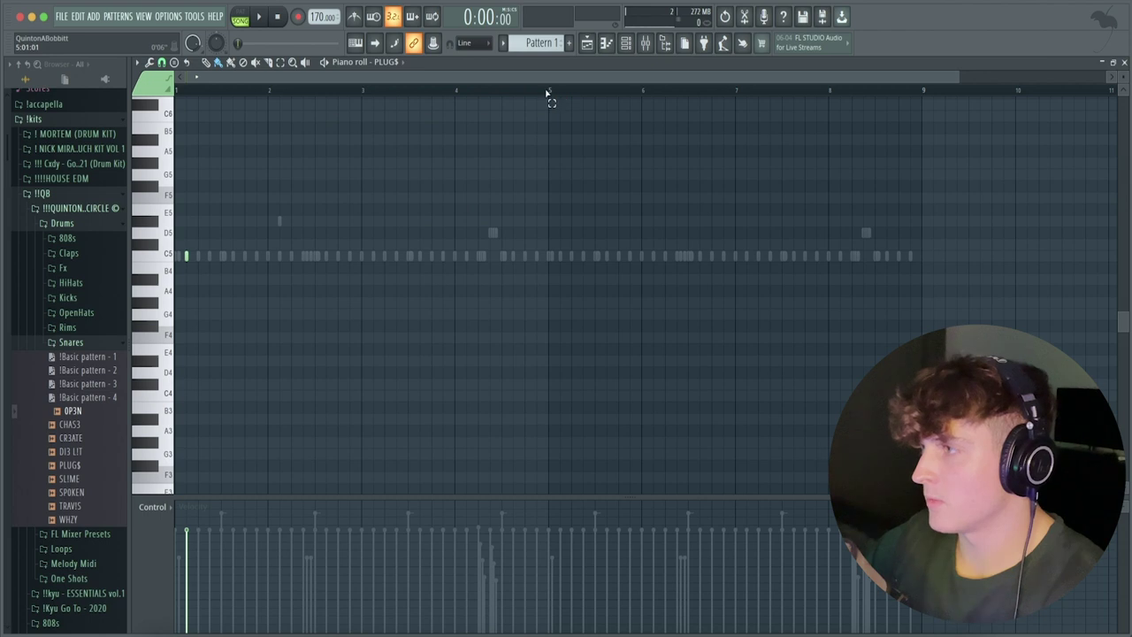
{"action": "left_click_drag", "start_coordinate": [547, 92], "coordinate": [177, 90]}
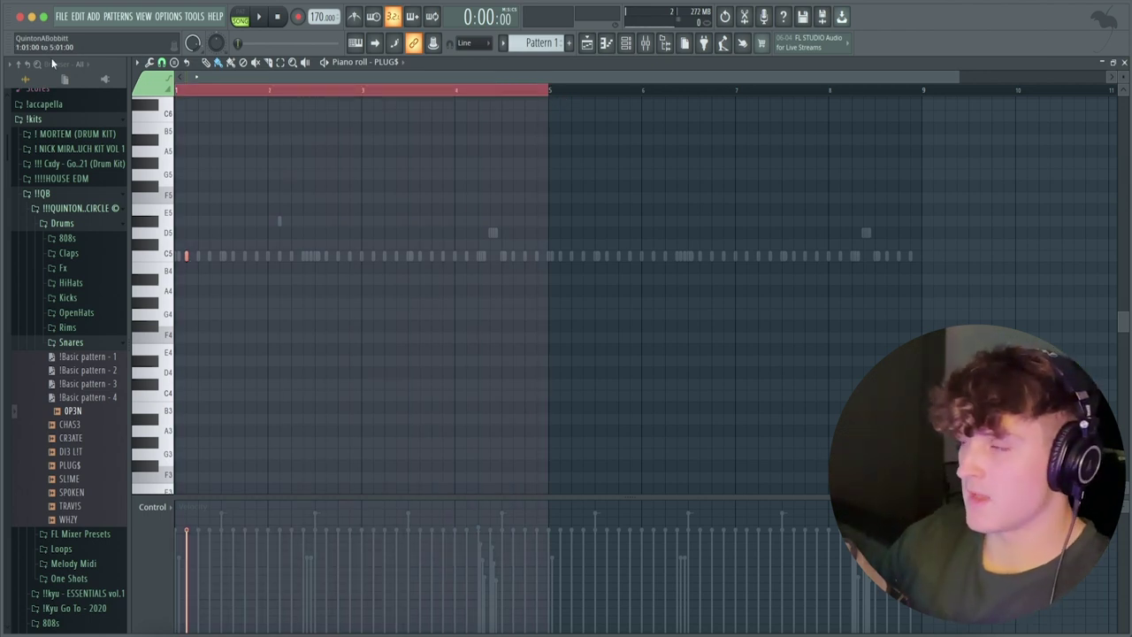
{"action": "key", "text": "ctrl+d"}
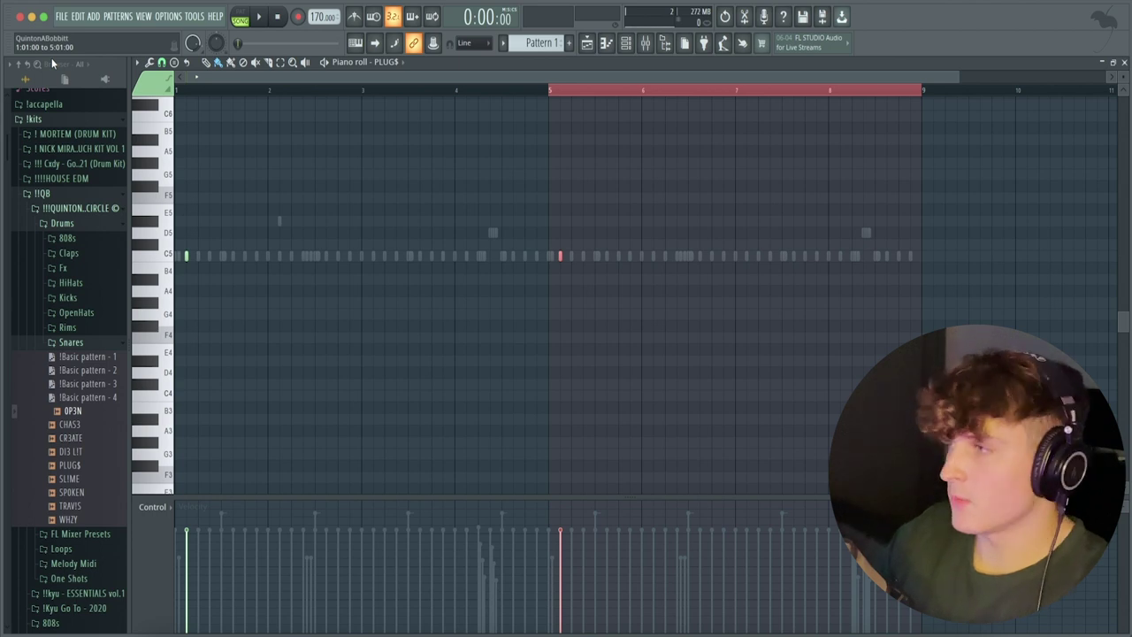
Switch the piano roll to the SL!ME channel and duplicate its bars 1–4 into bars 5–8
{"action": "left_click", "coordinate": [627, 42]}
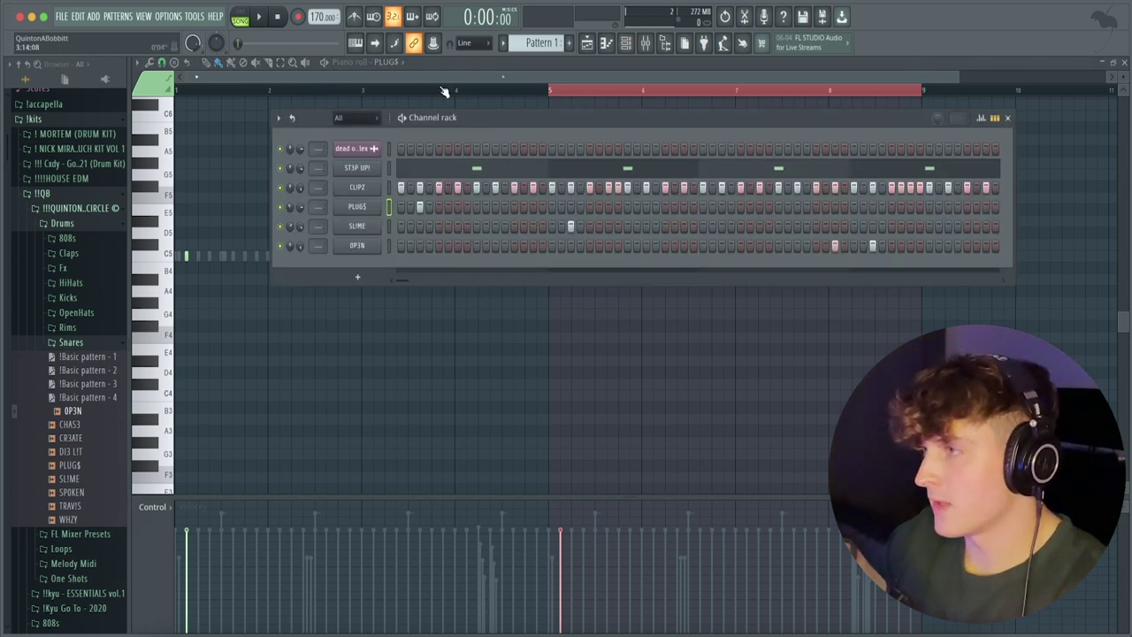
{"action": "key", "text": "F6"}
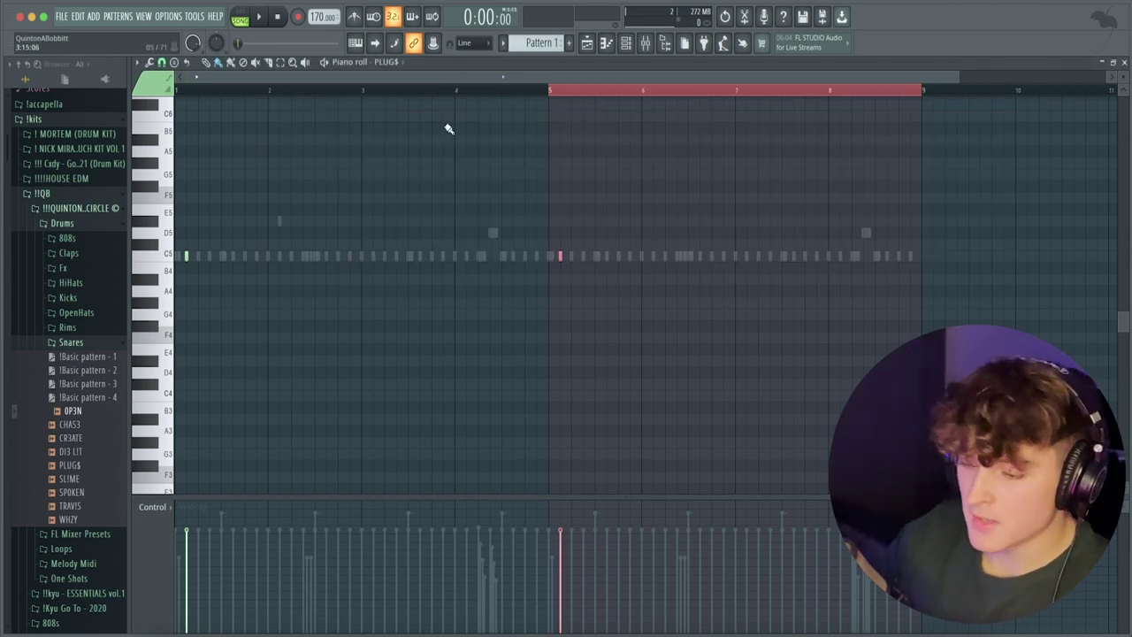
{"action": "key", "text": "Down"}
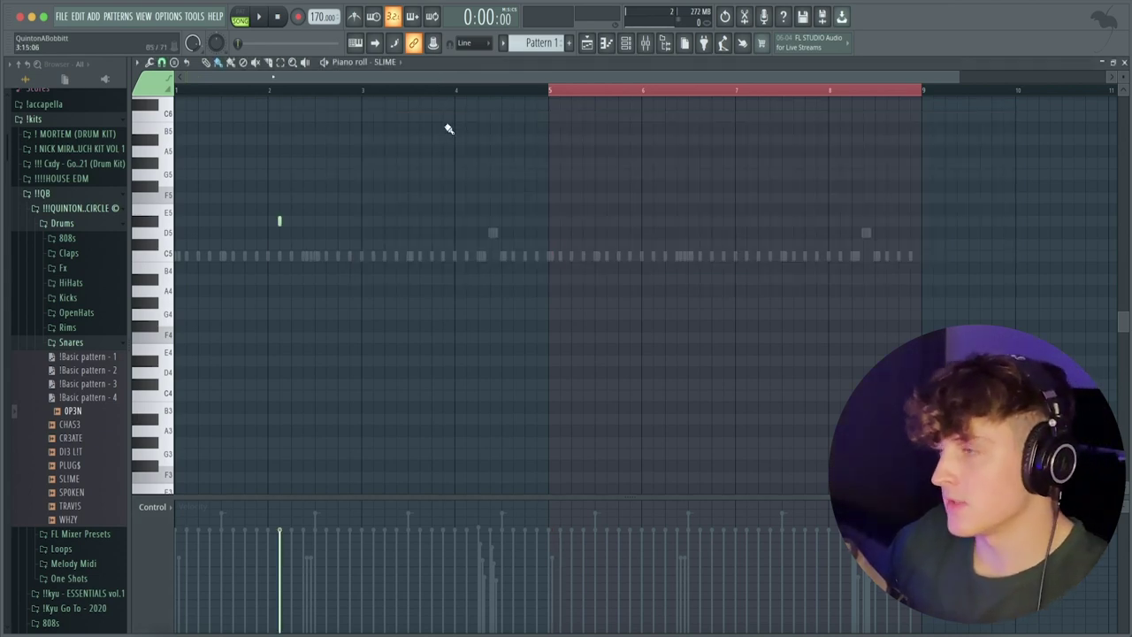
{"action": "key", "text": "Up"}
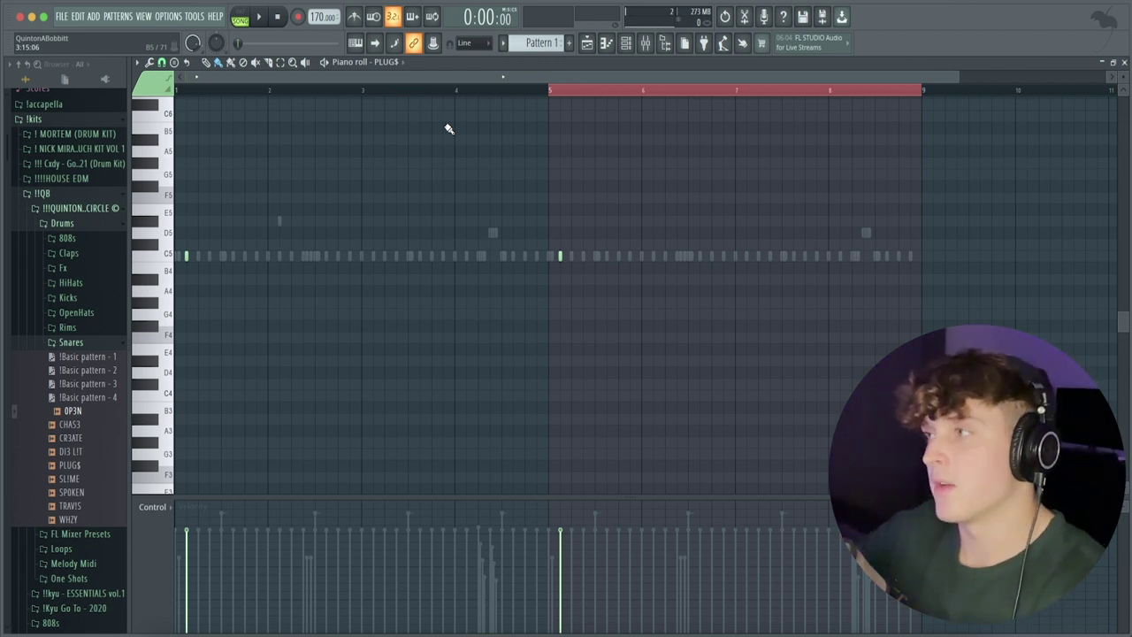
{"action": "key", "text": "Down"}
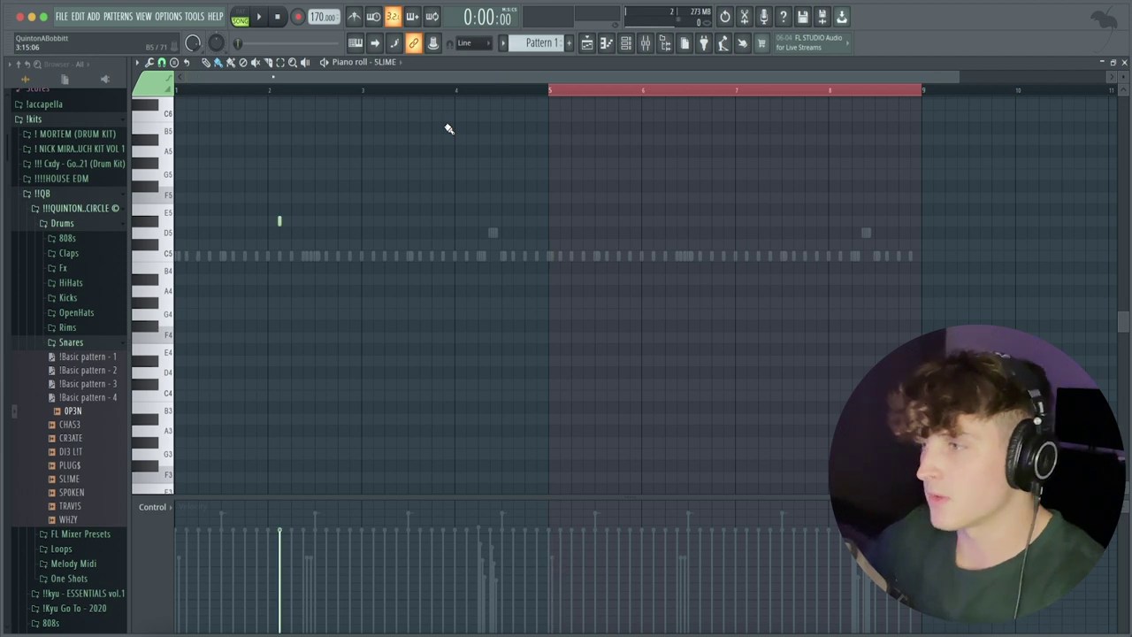
{"action": "key", "text": "ctrl+a"}
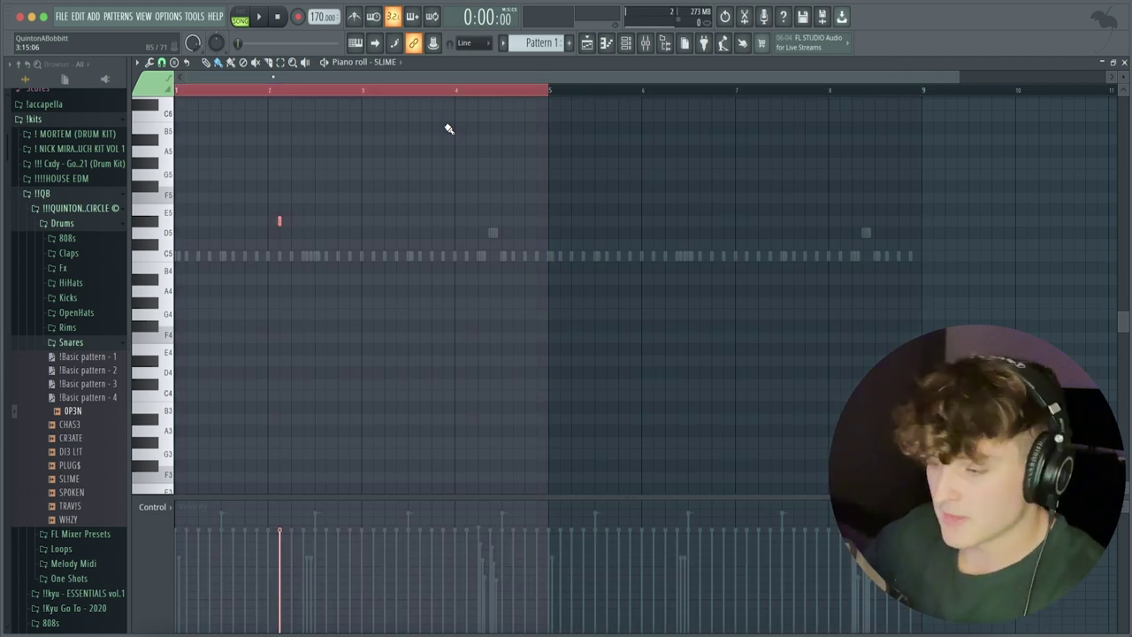
{"action": "key", "text": "ctrl+b"}
Duplicate the 0P3N channel's bars 1–4 into bars 5–8 in the piano roll and return to the channel rack
{"action": "key", "text": "Down"}
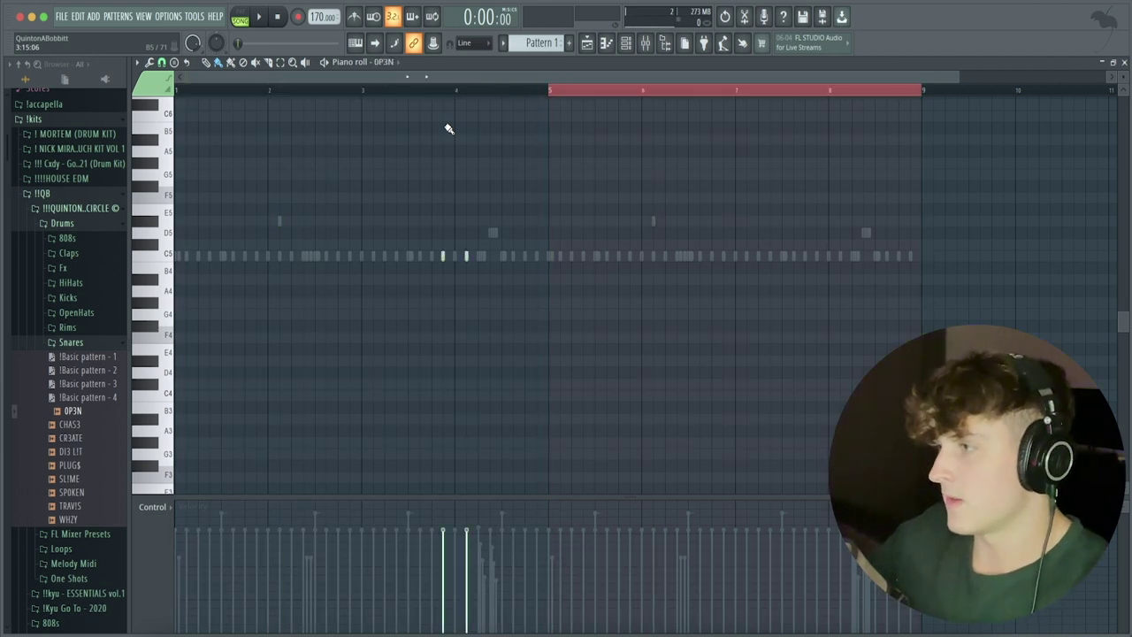
{"action": "key", "text": "ctrl+a"}
{"action": "key", "text": "ctrl+b"}
{"action": "key", "text": "F6"}
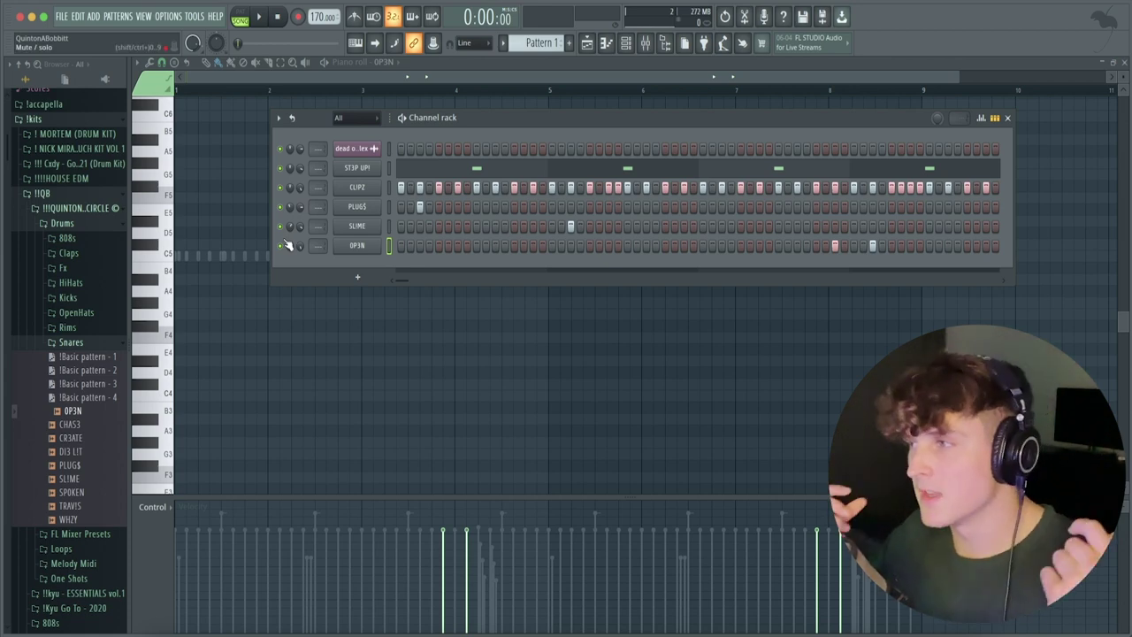
Audition the OpenHats folder samples and add SNAPZ as a new channel with a hit on step 1
{"action": "left_click", "coordinate": [76, 312]}
{"action": "left_click", "coordinate": [75, 422]}
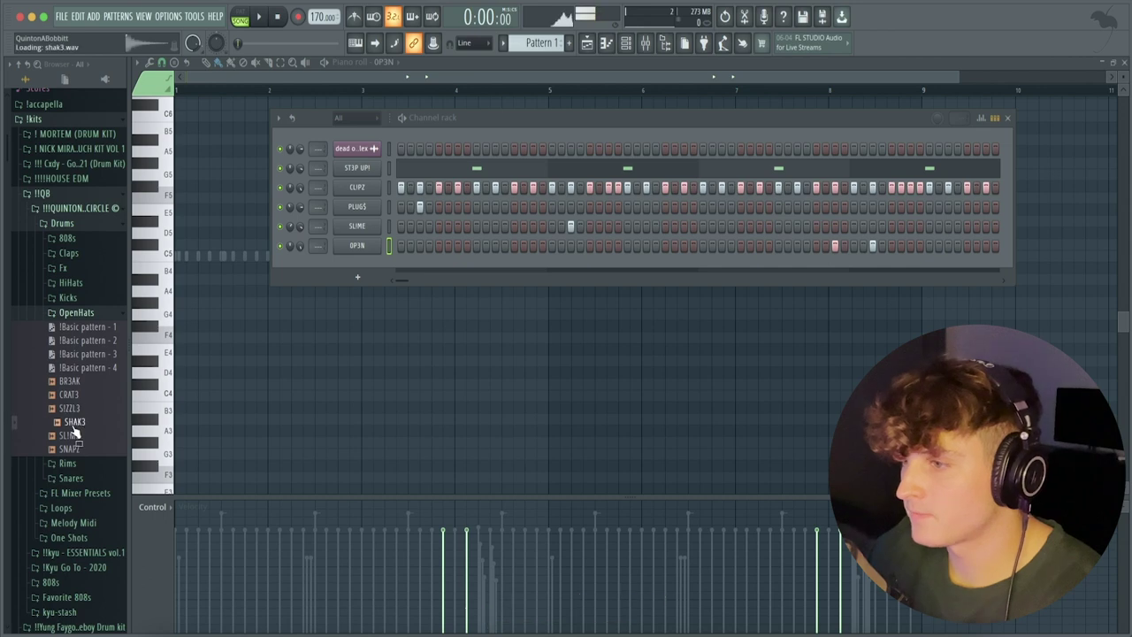
{"action": "left_click", "coordinate": [74, 381]}
{"action": "left_click", "coordinate": [74, 395]}
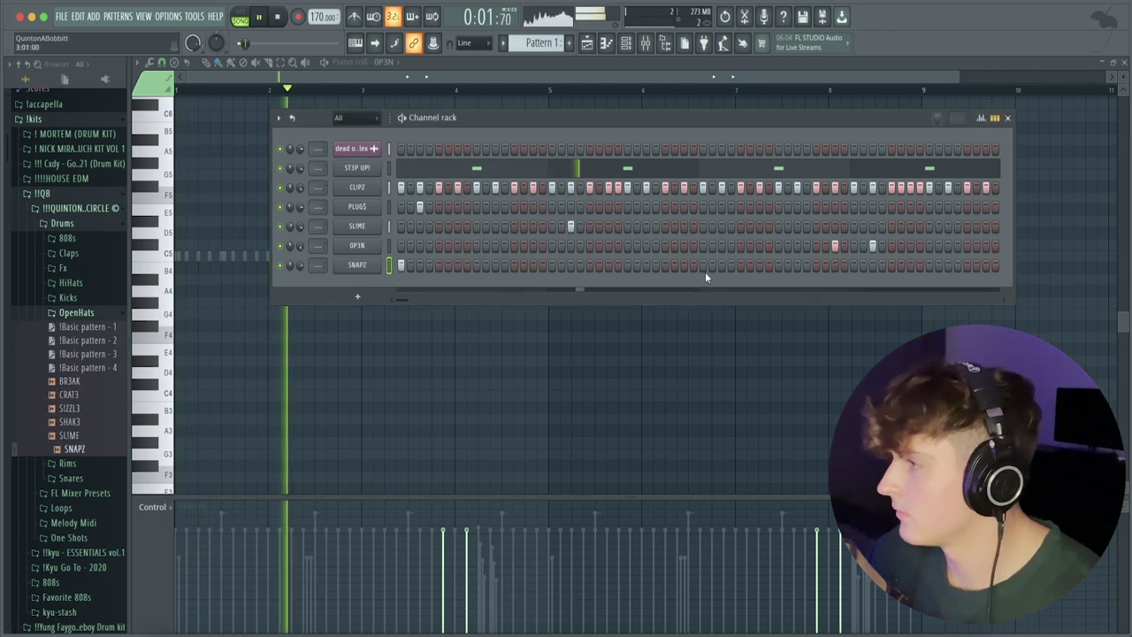
Add a SNAPZ open hat at the start of bar 3 and duplicate bars 1–4 into bars 5–8 in the piano roll
{"action": "right_click", "coordinate": [370, 264]}
{"action": "left_click", "coordinate": [402, 266]}
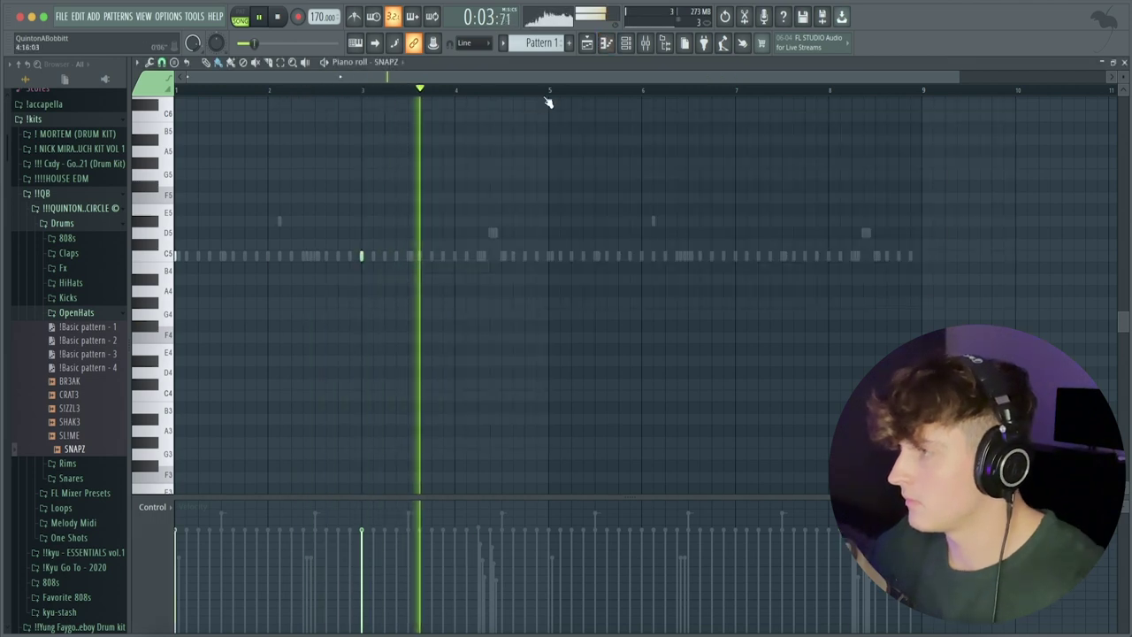
{"action": "left_click_drag", "start_coordinate": [551, 90], "coordinate": [921, 89]}
{"action": "key", "text": "space"}
{"action": "left_click", "coordinate": [239, 89]}
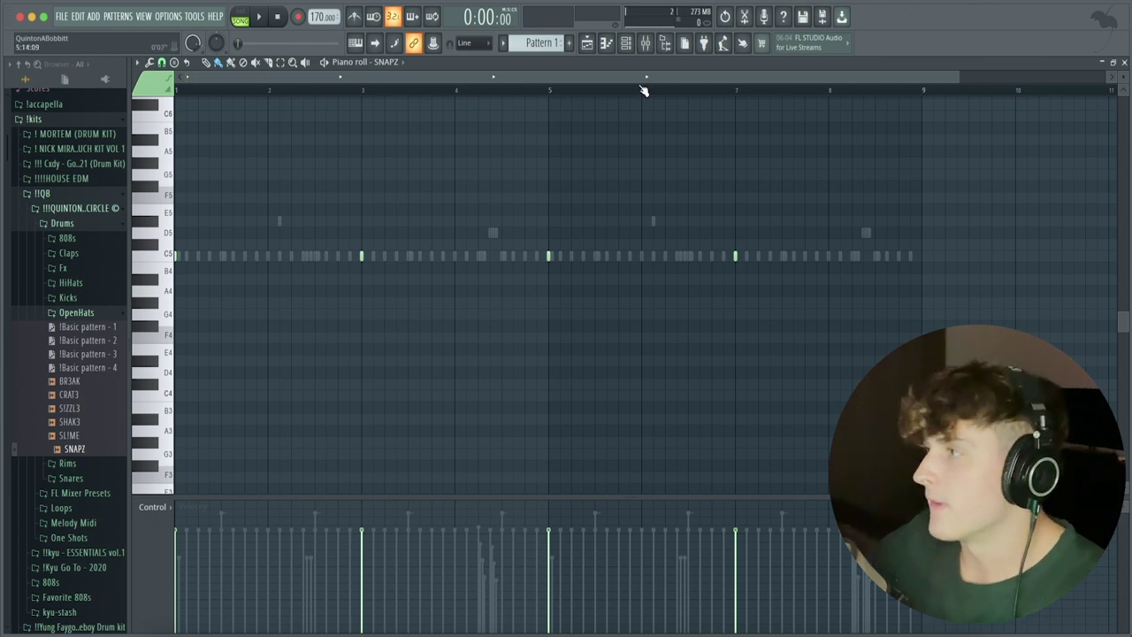
Return to the channel rack, collapse the OpenHats folder and expand the 808s folder in the drum kit
{"action": "left_click", "coordinate": [625, 42]}
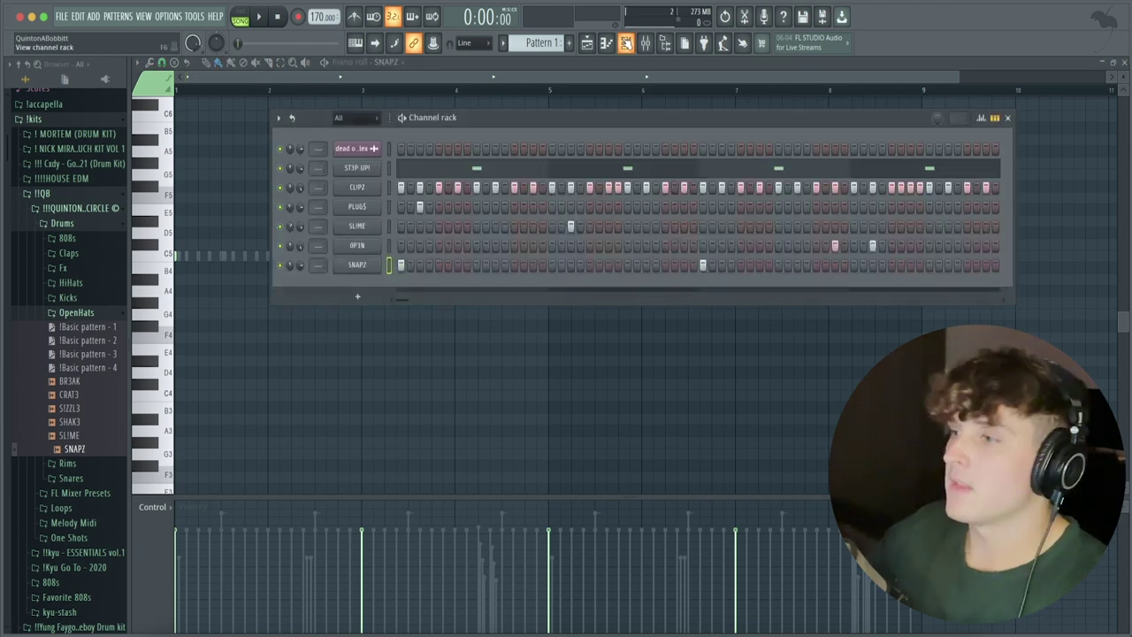
{"action": "left_click", "coordinate": [73, 314]}
{"action": "left_click", "coordinate": [67, 238]}
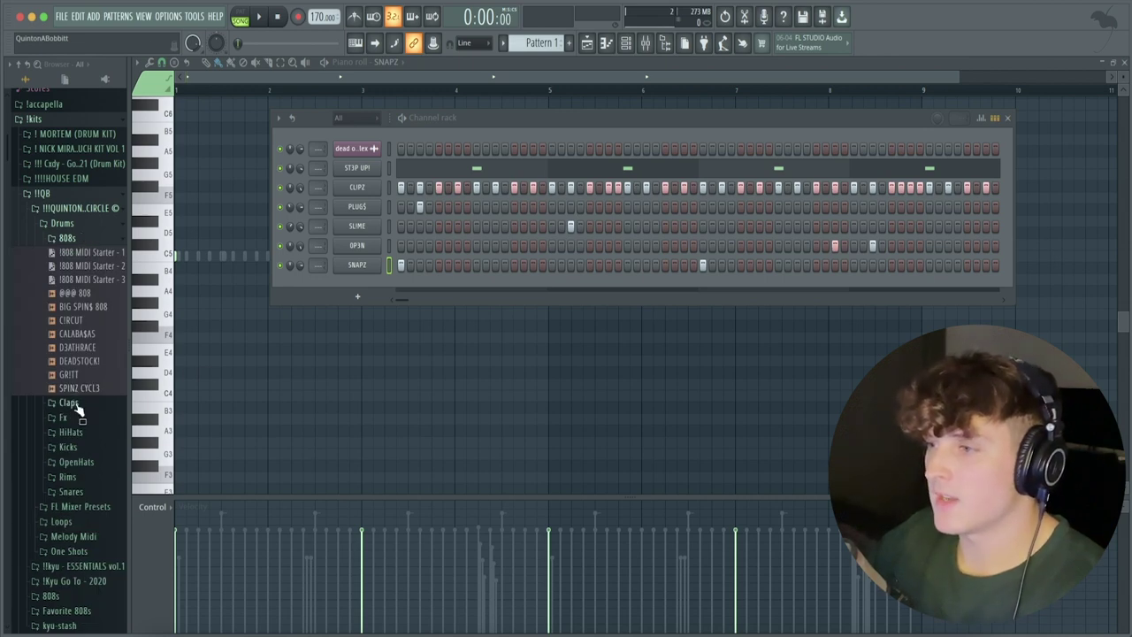
Try the SPINZ CYCL3 808 as a new channel and close its sampler window
{"action": "left_click_drag", "start_coordinate": [76, 395], "coordinate": [366, 297]}
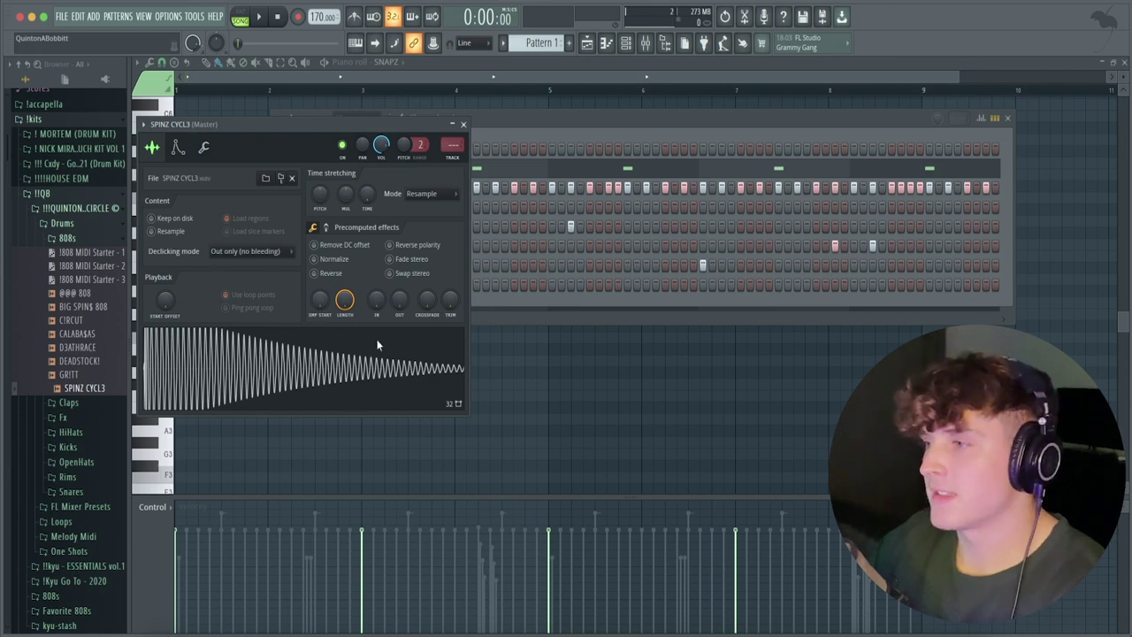
{"action": "left_click", "coordinate": [463, 124]}
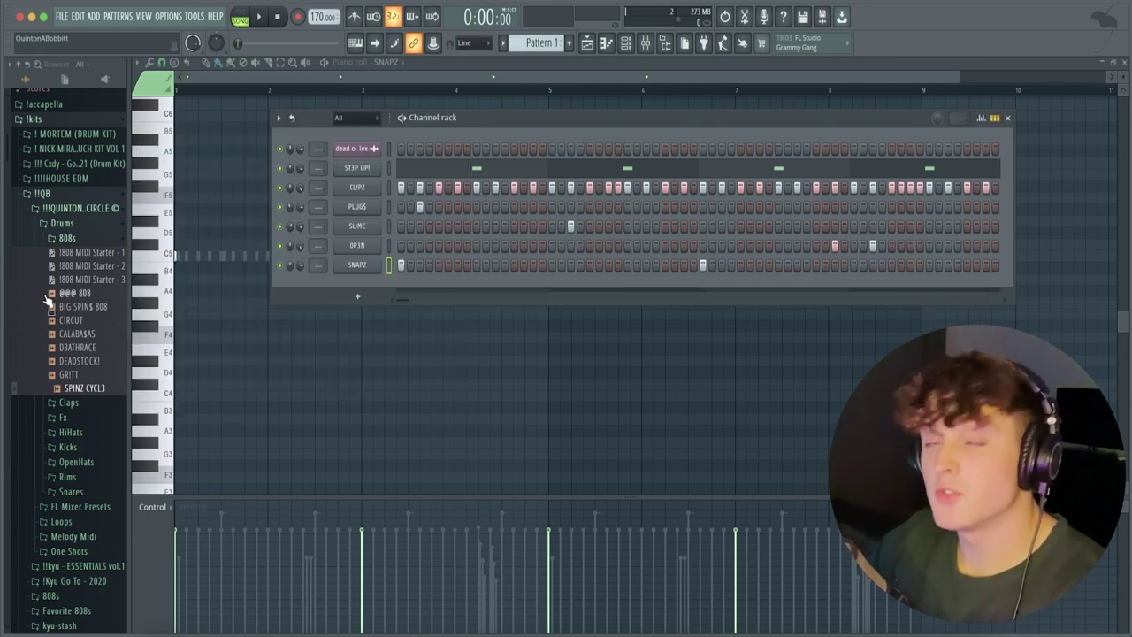
Audition spinz 808_ from the XO TOUR Llif3 Drum Kit folder and add it as a new channel above ST3P UP!
{"action": "left_click", "coordinate": [75, 208]}
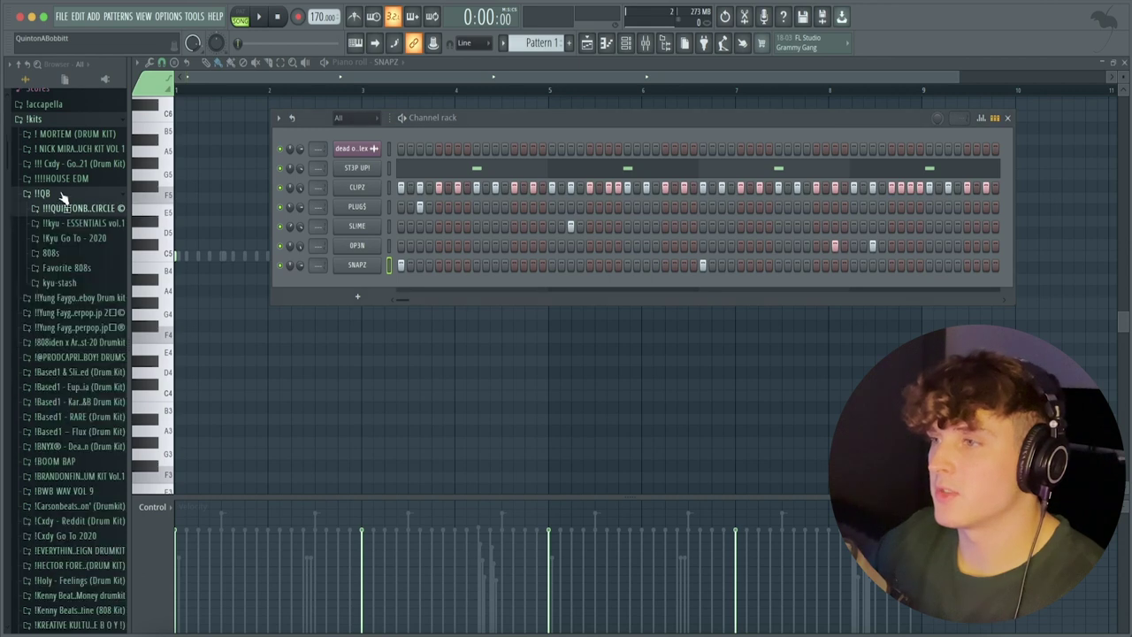
{"action": "left_click", "coordinate": [65, 195]}
{"action": "scroll", "coordinate": [62, 389], "scroll_direction": "down", "scroll_amount": 10}
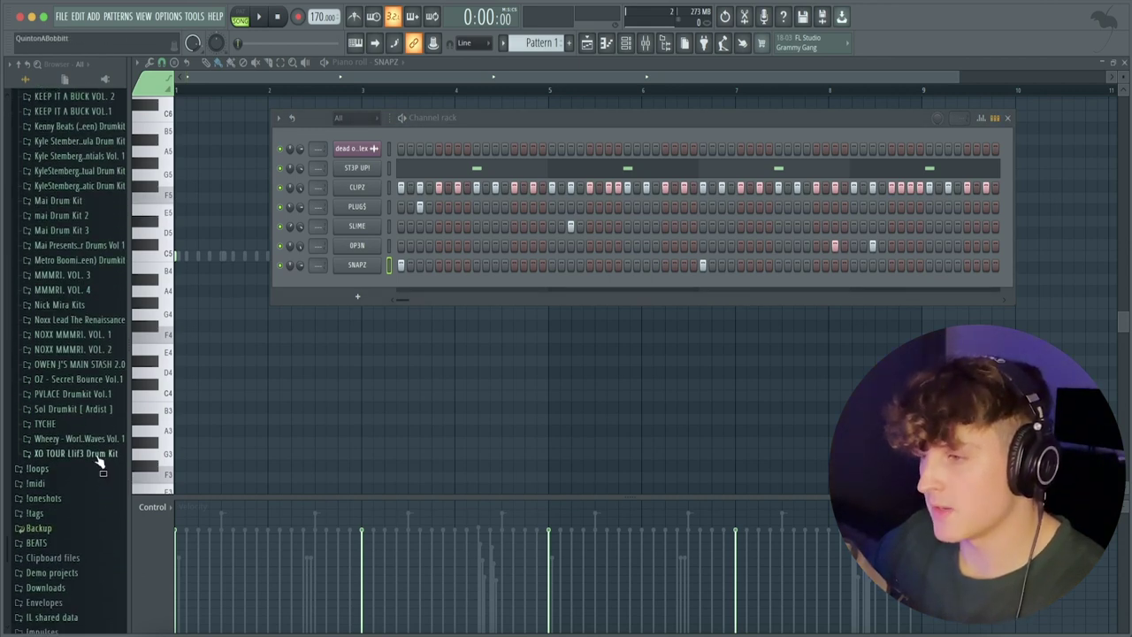
{"action": "left_click", "coordinate": [99, 457]}
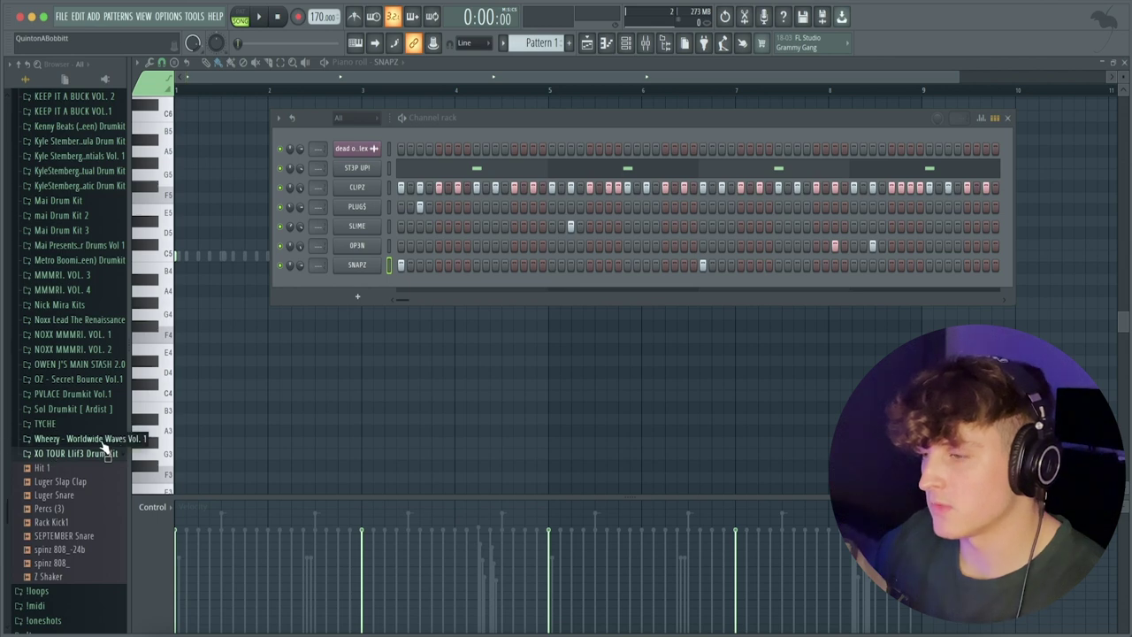
{"action": "left_click", "coordinate": [53, 564]}
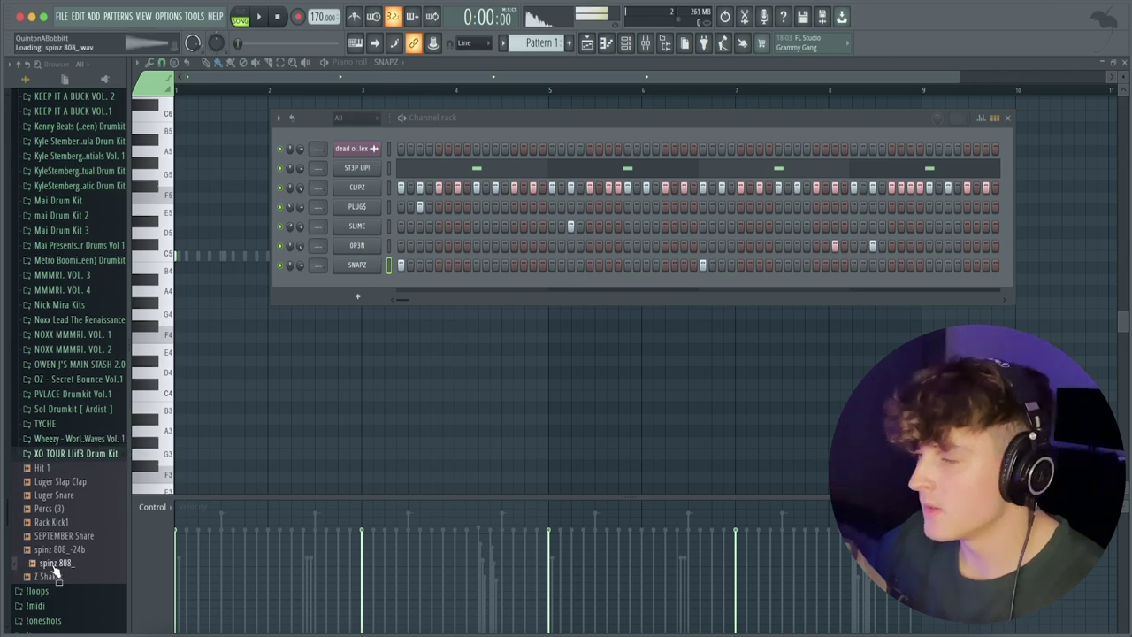
{"action": "left_click_drag", "start_coordinate": [56, 575], "coordinate": [358, 173]}
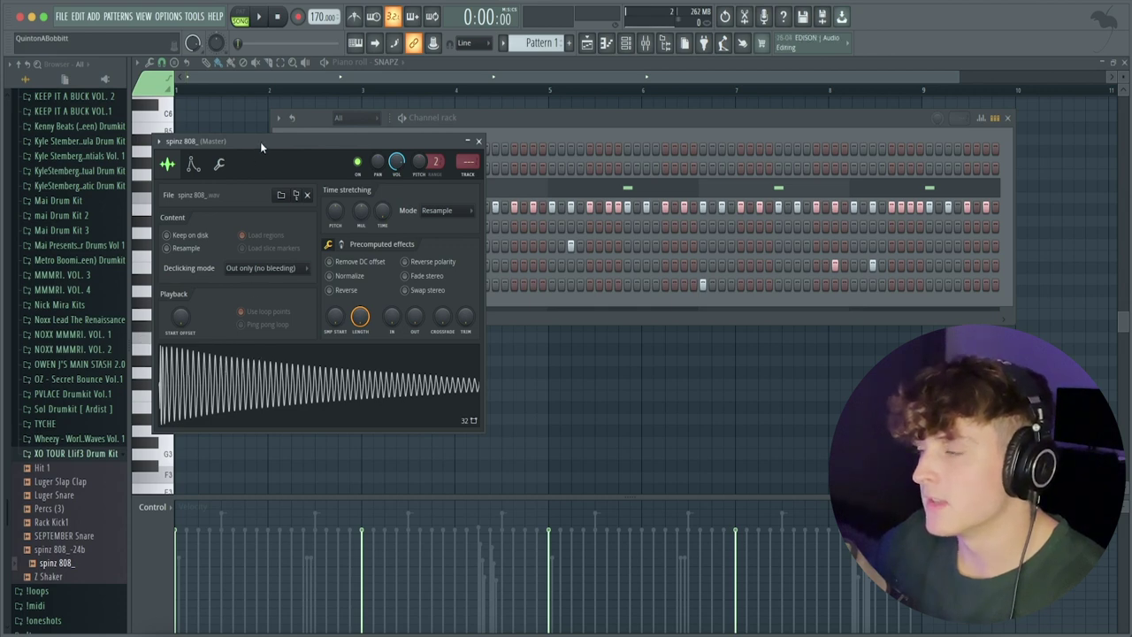
{"action": "left_click_drag", "start_coordinate": [259, 142], "coordinate": [368, 148]}
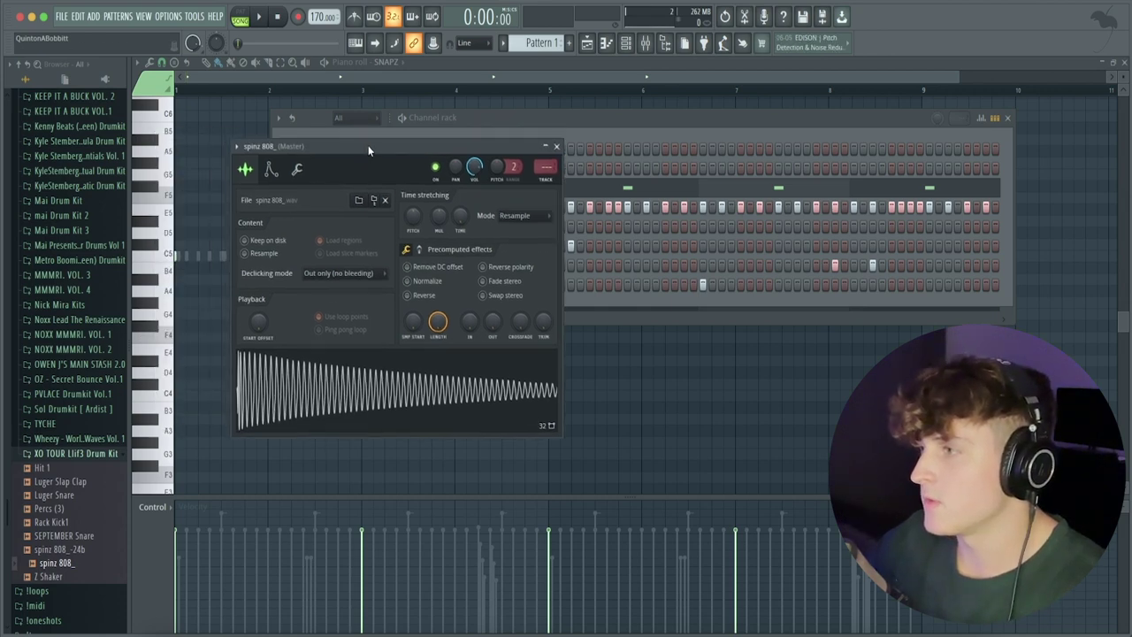
Boost the spinz 808_ sample's gain, set its fade out to about 22% and preview the sound
{"action": "left_click", "coordinate": [422, 250]}
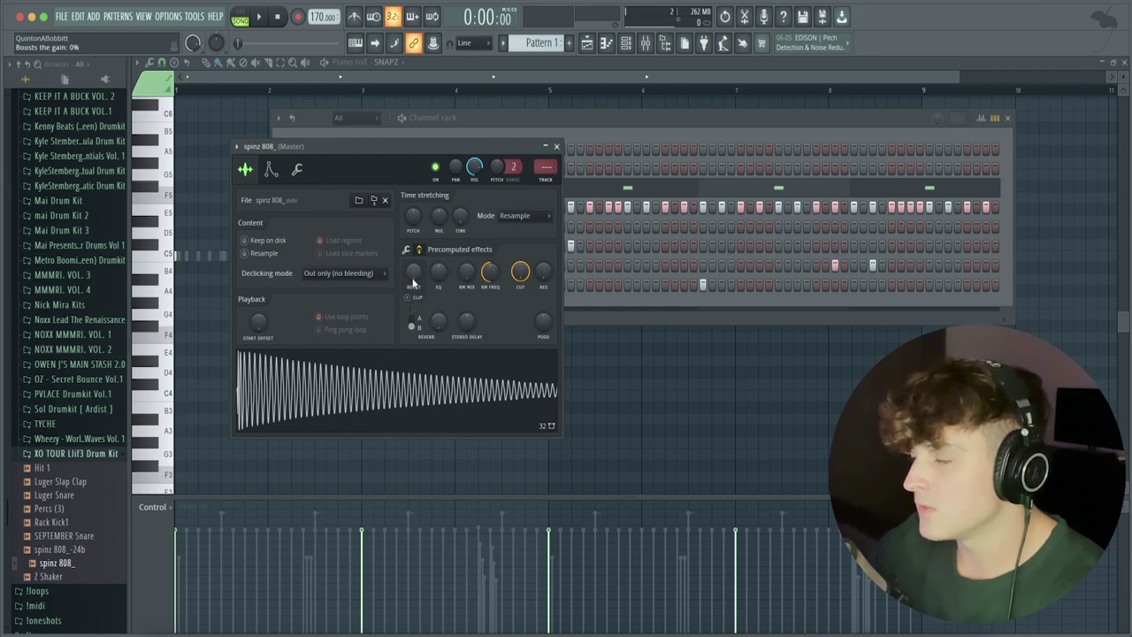
{"action": "left_click_drag", "start_coordinate": [413, 283], "coordinate": [413, 274]}
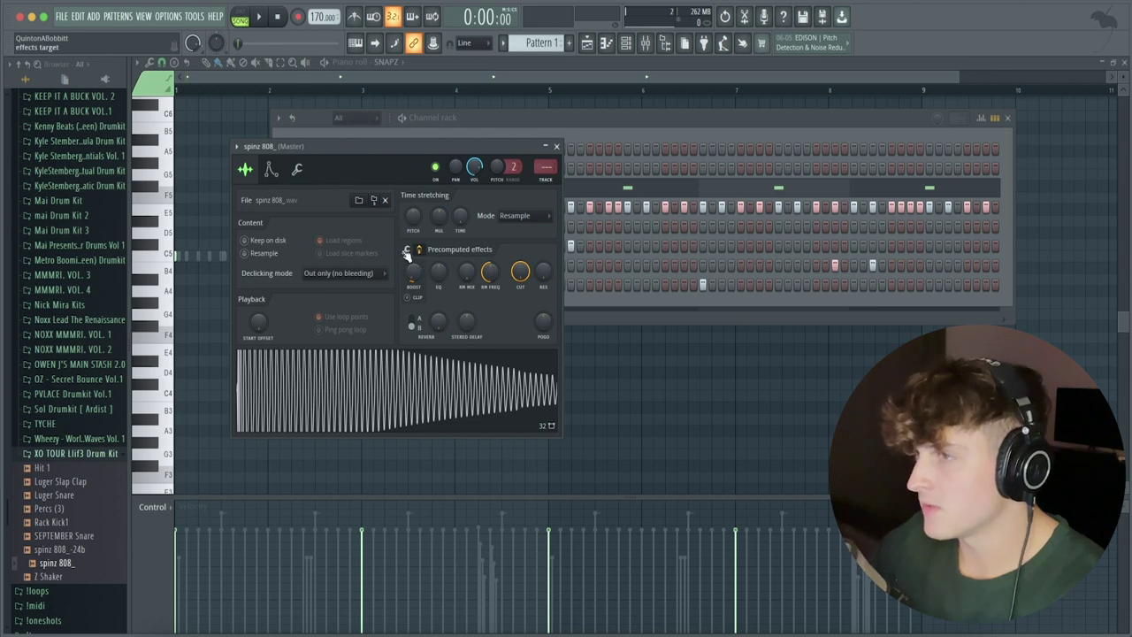
{"action": "left_click", "coordinate": [406, 250]}
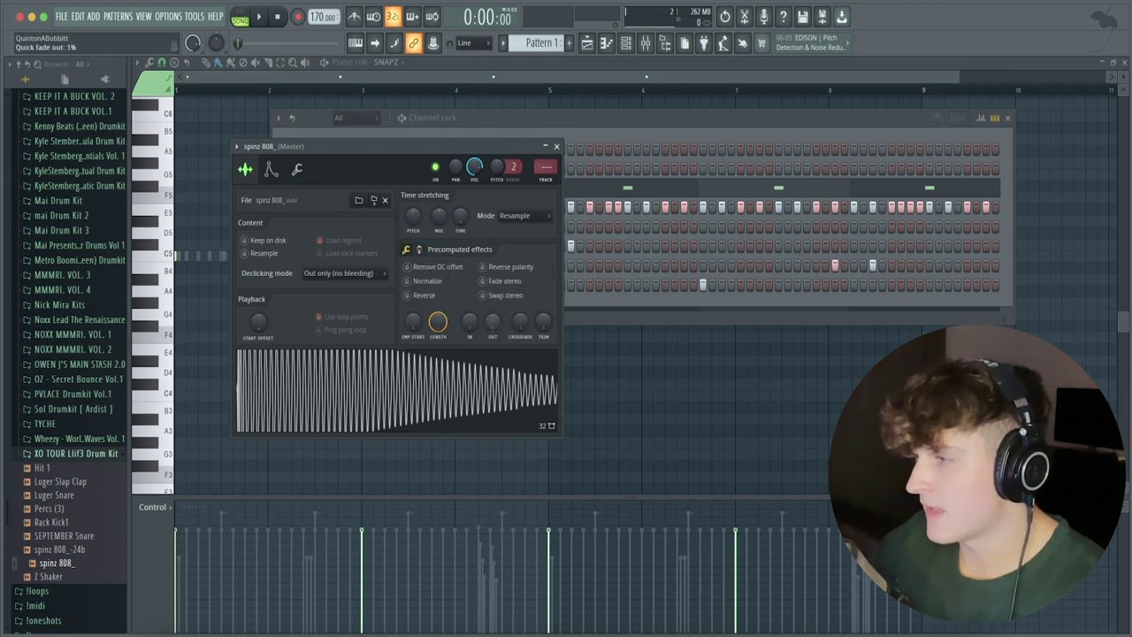
{"action": "left_click_drag", "start_coordinate": [496, 328], "coordinate": [496, 311]}
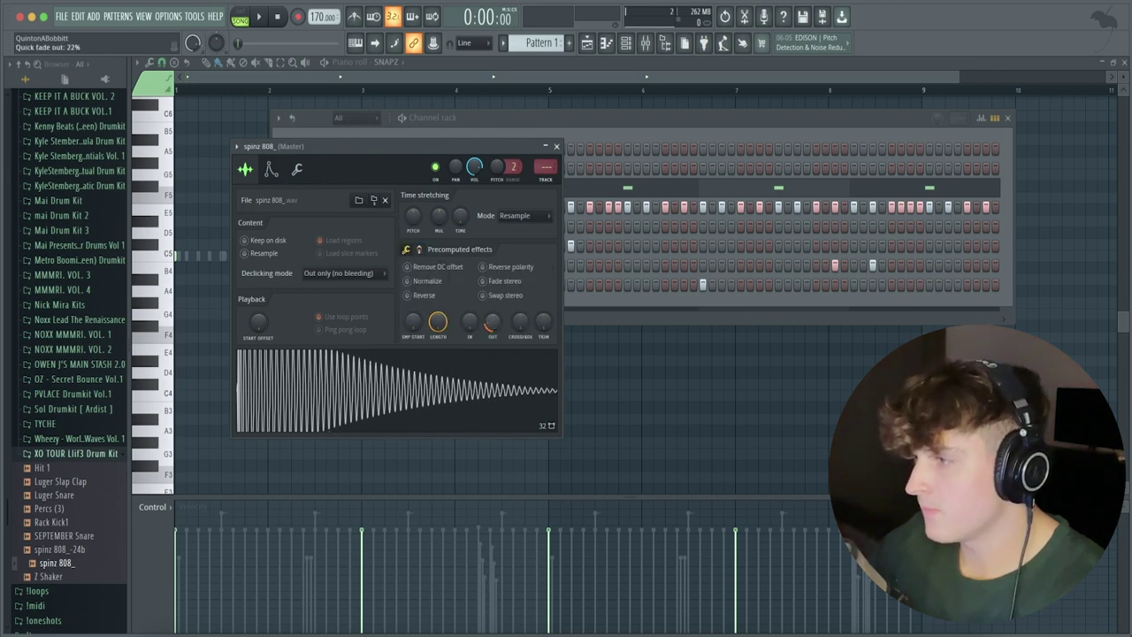
{"action": "left_click", "coordinate": [323, 368]}
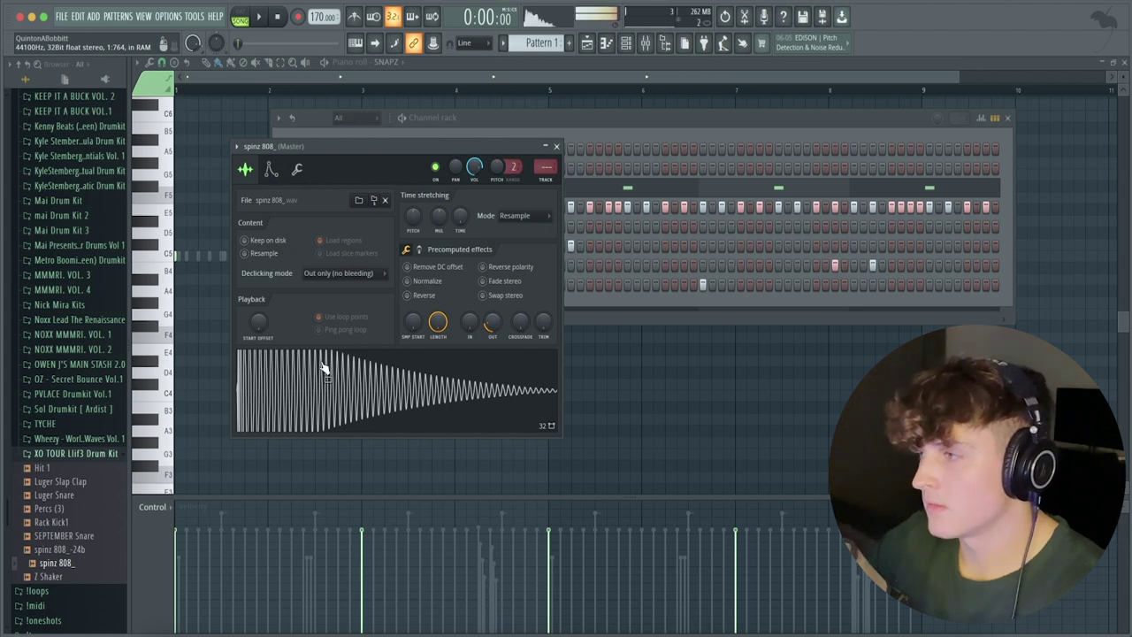
Close the sampler window and enable Cut itself for the spinz 808_ channel
{"action": "left_click", "coordinate": [556, 146]}
{"action": "right_click", "coordinate": [373, 168]}
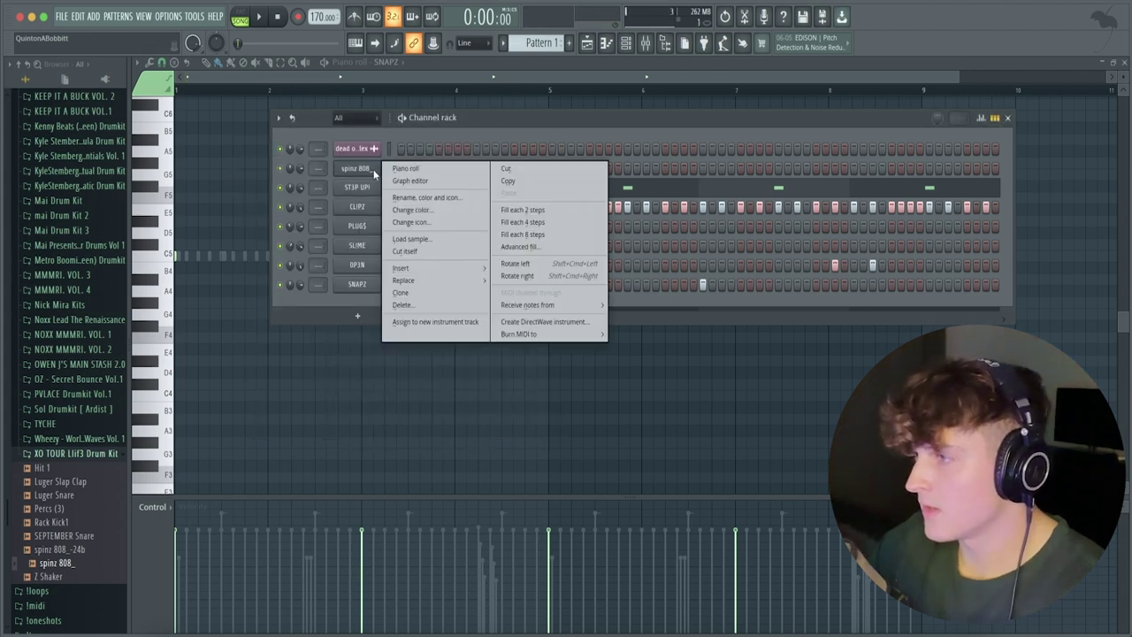
{"action": "left_click", "coordinate": [427, 253]}
Adjust the spinz 808_ sample's gain boost to 12%, lengthen its fade out and close its sampler window
{"action": "left_click", "coordinate": [347, 169]}
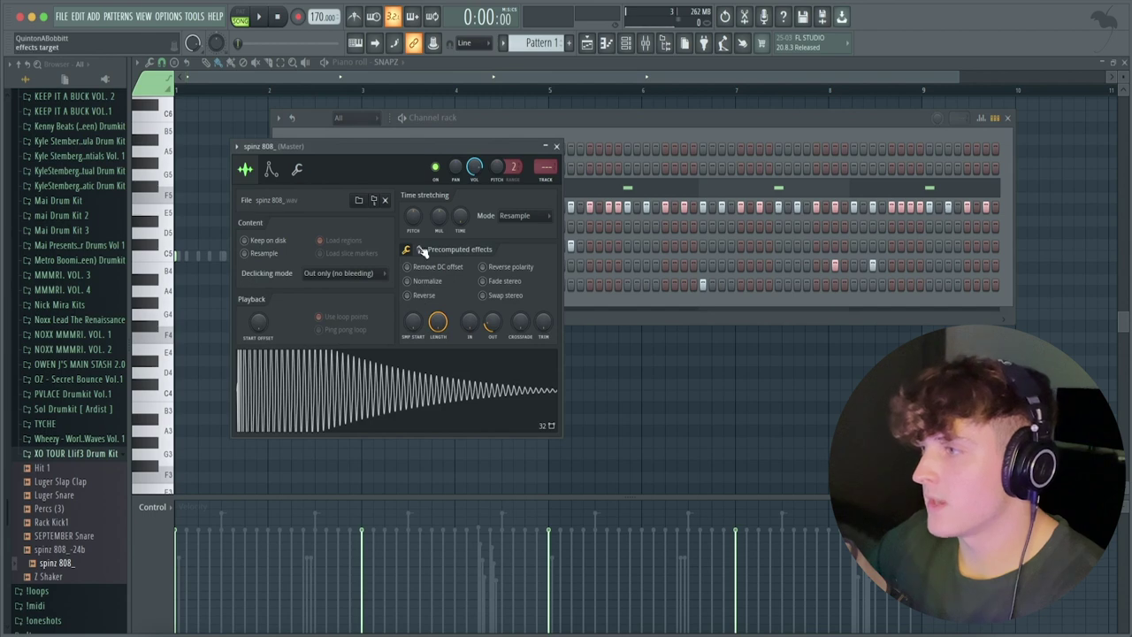
{"action": "left_click", "coordinate": [421, 250]}
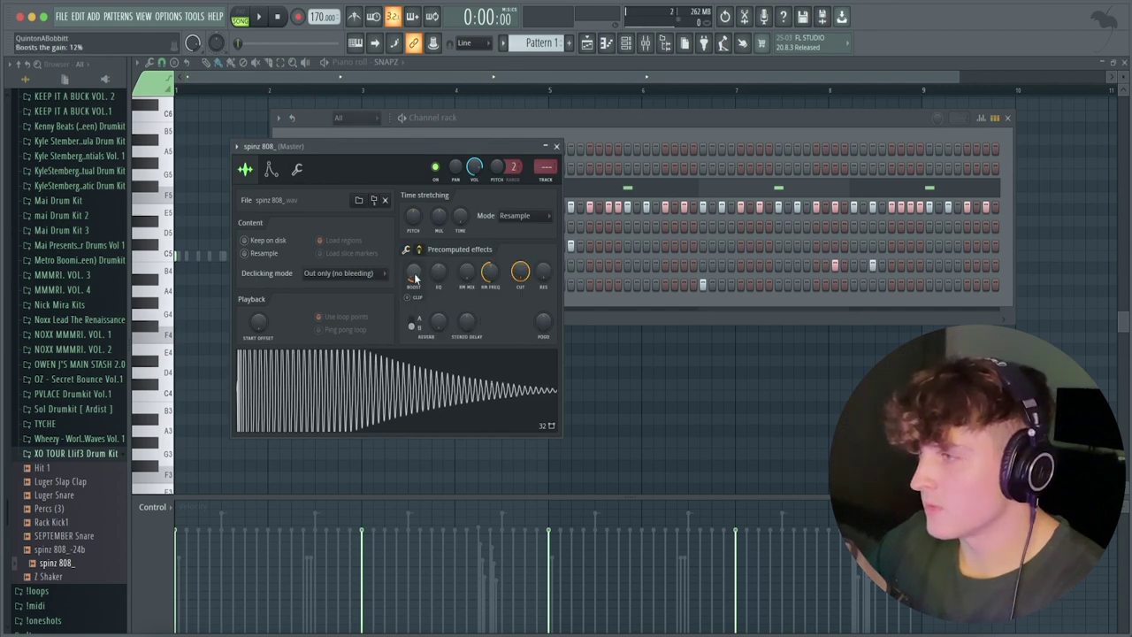
{"action": "left_click", "coordinate": [412, 250]}
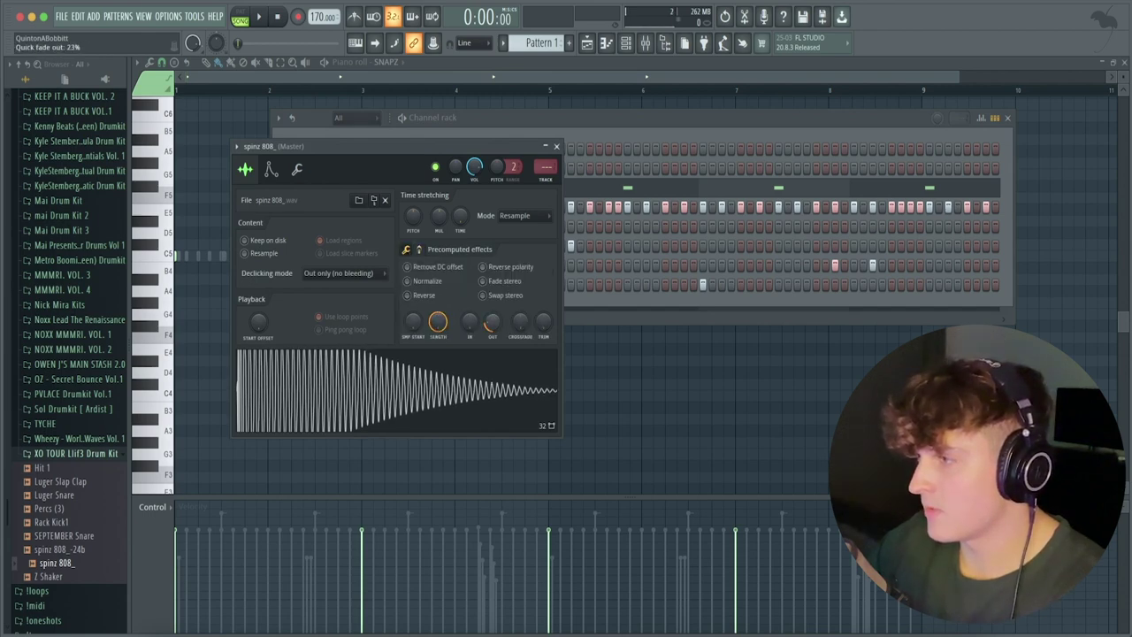
{"action": "left_click", "coordinate": [453, 391]}
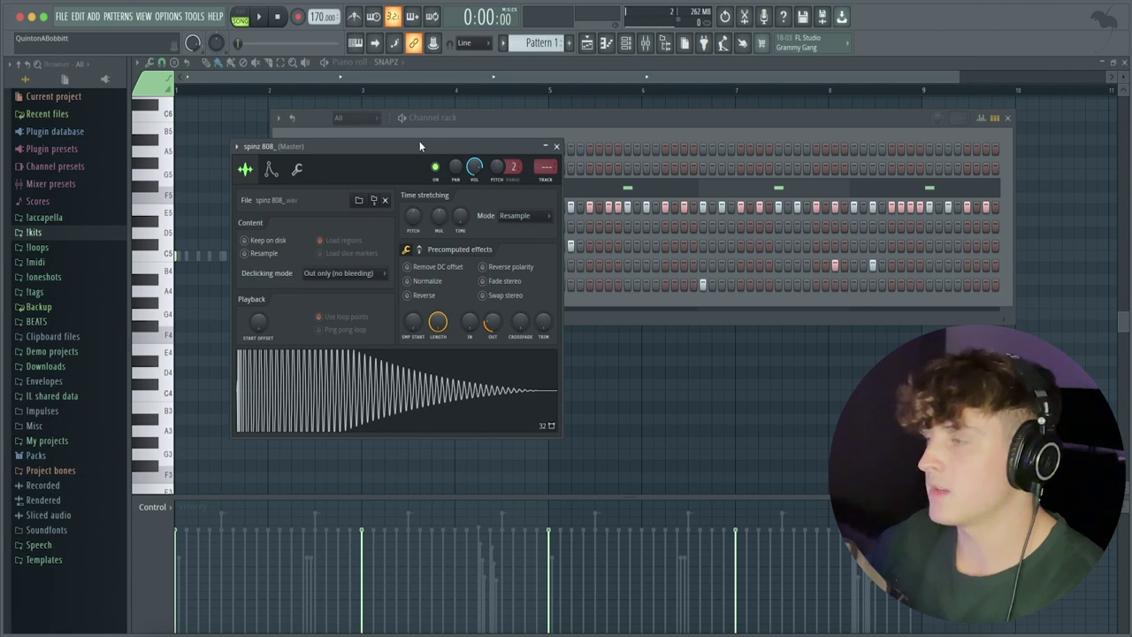
{"action": "left_click_drag", "start_coordinate": [419, 141], "coordinate": [446, 141]}
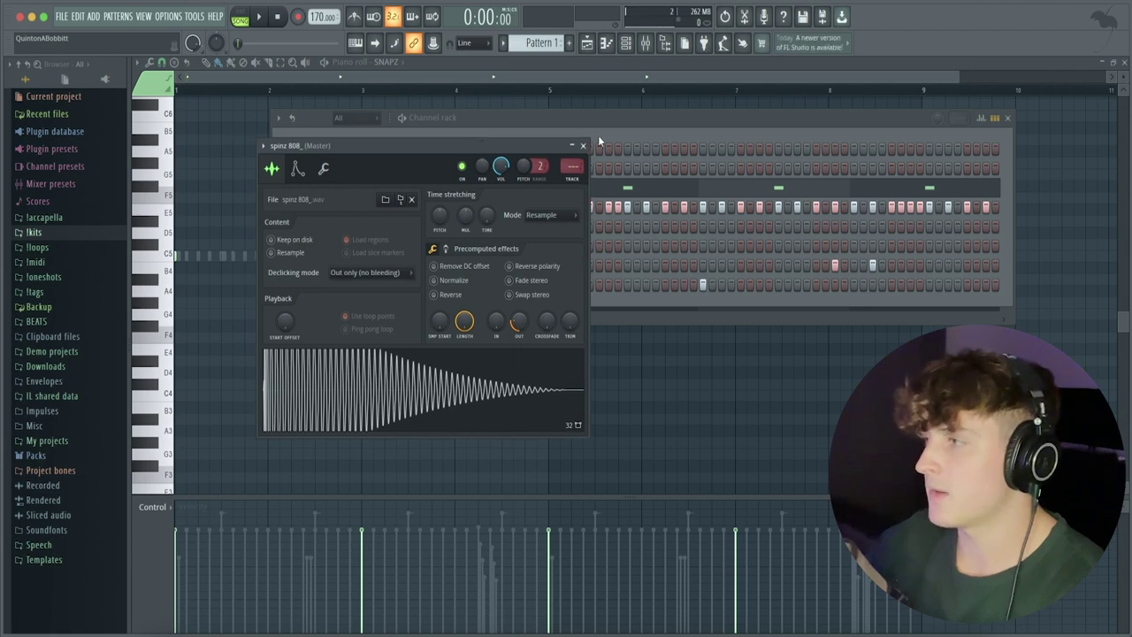
{"action": "left_click", "coordinate": [583, 145]}
Open the spinz 808_ channel in the piano roll with the Draw tool active
{"action": "right_click", "coordinate": [354, 168]}
{"action": "left_click", "coordinate": [406, 168]}
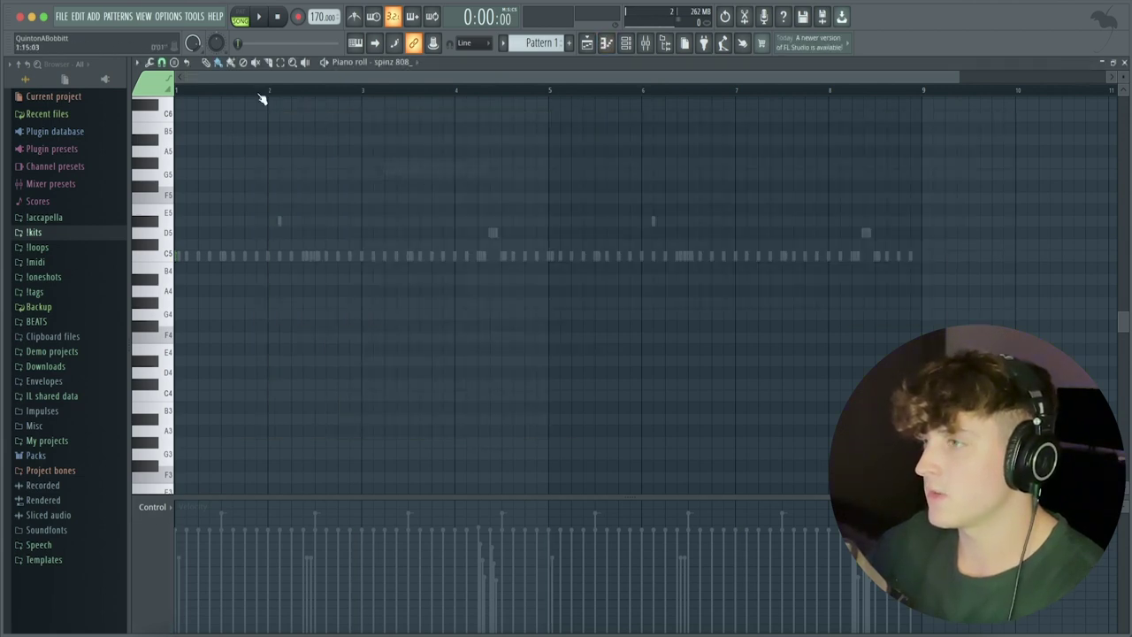
{"action": "scroll", "coordinate": [262, 99], "scroll_direction": "up", "scroll_amount": 5}
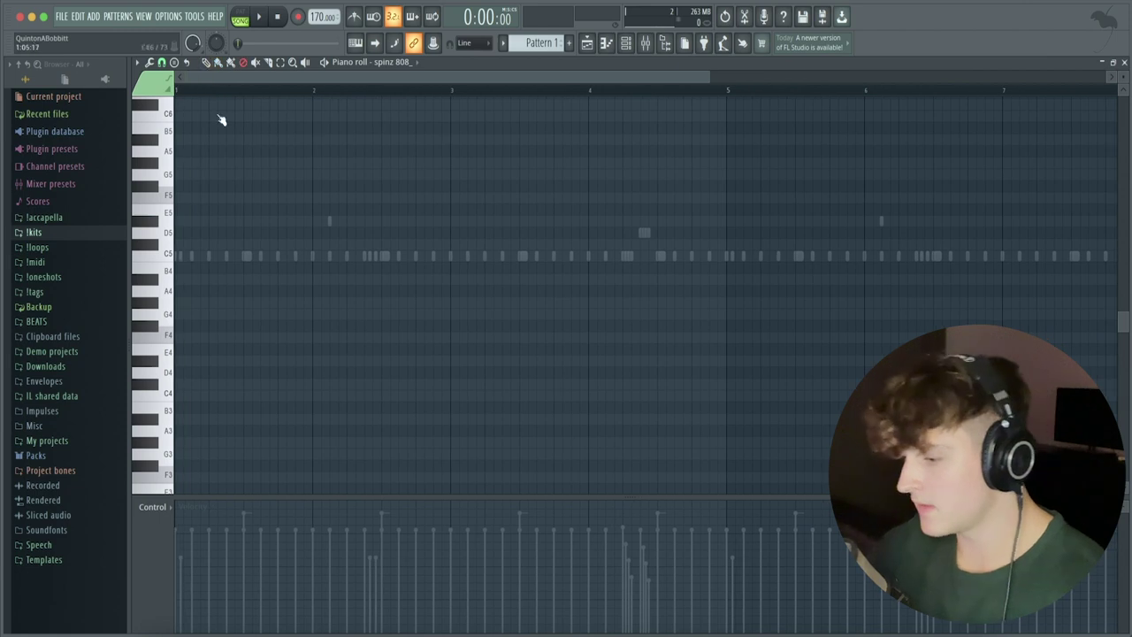
{"action": "key", "text": "p"}
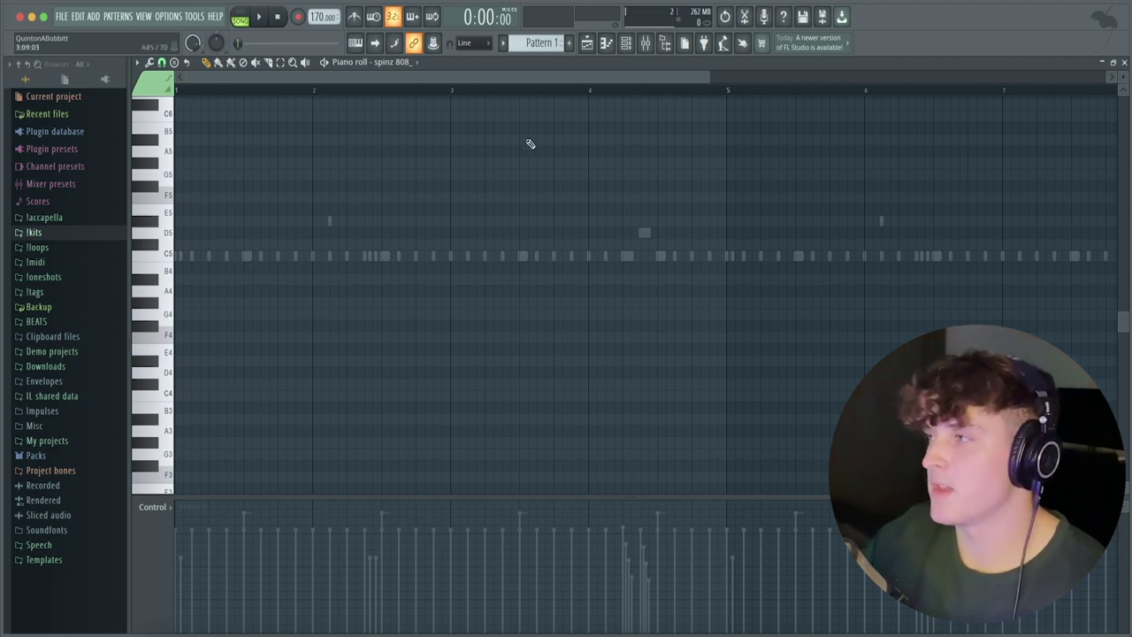
{"action": "left_click", "coordinate": [625, 42]}
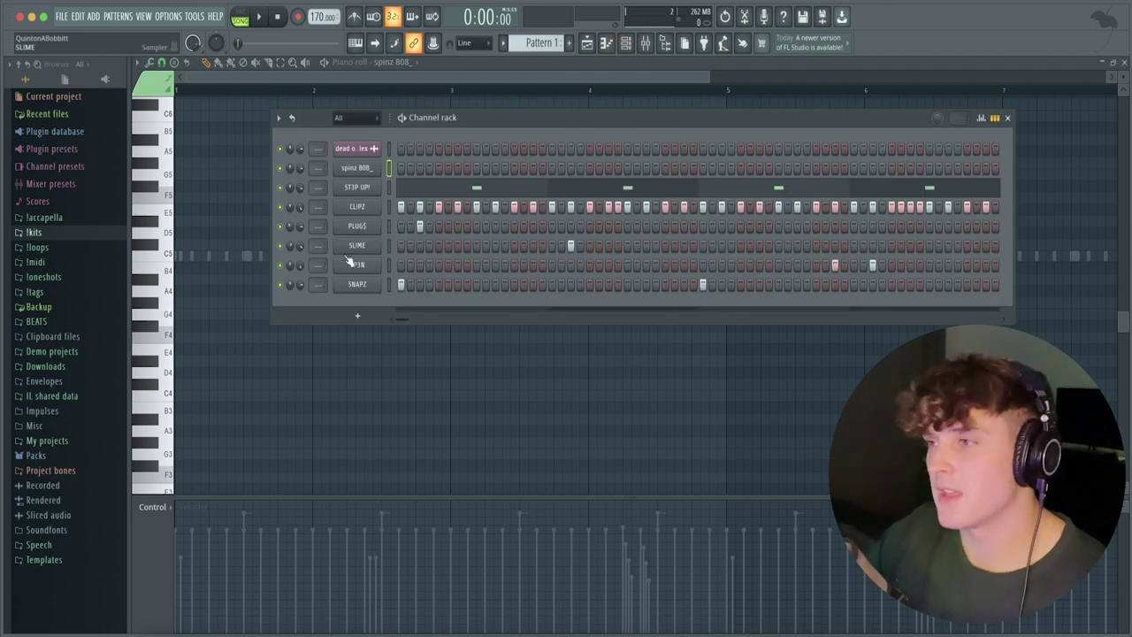
{"action": "left_click", "coordinate": [271, 79]}
{"action": "key", "text": "p"}
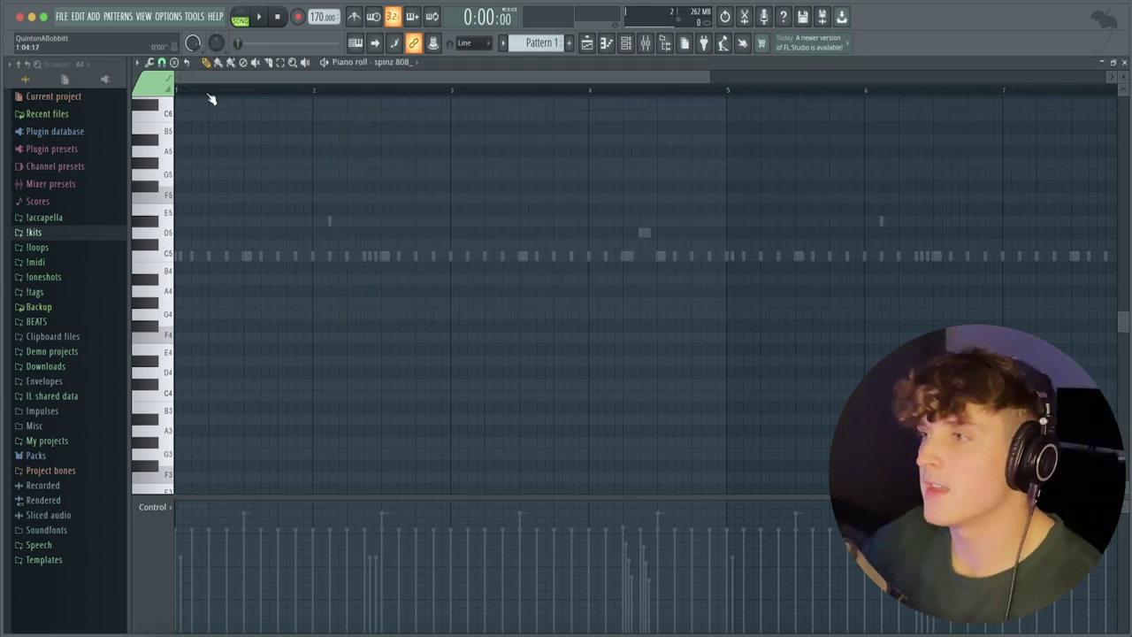
{"action": "scroll", "coordinate": [225, 81], "scroll_direction": "up", "scroll_amount": 2}
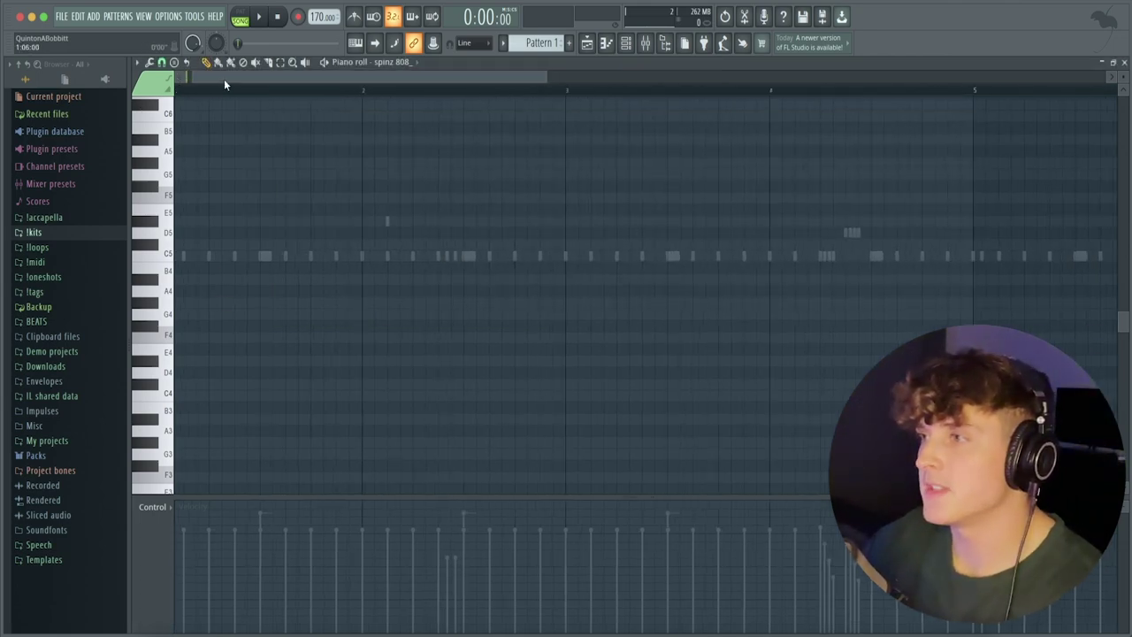
Reopen the spinz 808_ piano roll from the channel rack and draw a C6 note at the start of bar 1
{"action": "left_click", "coordinate": [586, 45]}
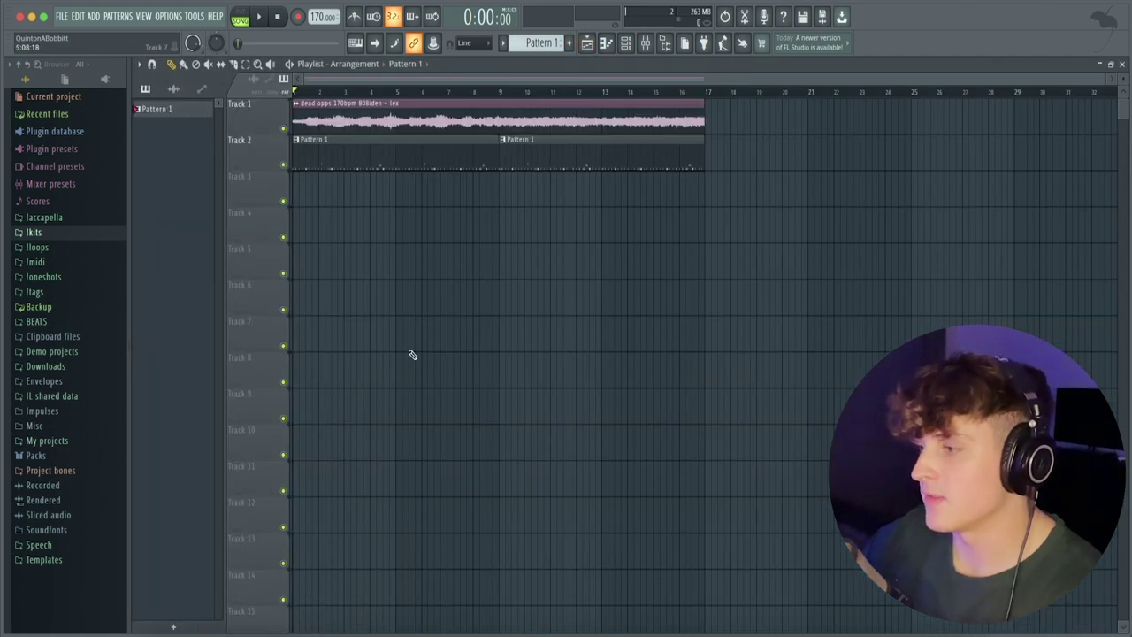
{"action": "left_click", "coordinate": [642, 44]}
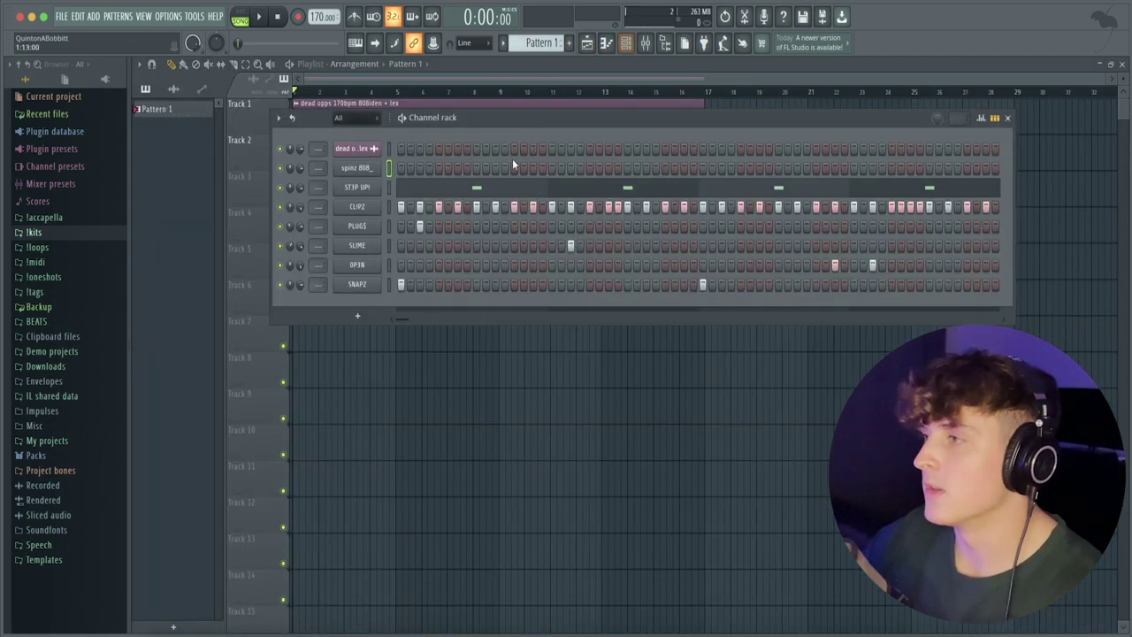
{"action": "right_click", "coordinate": [348, 168]}
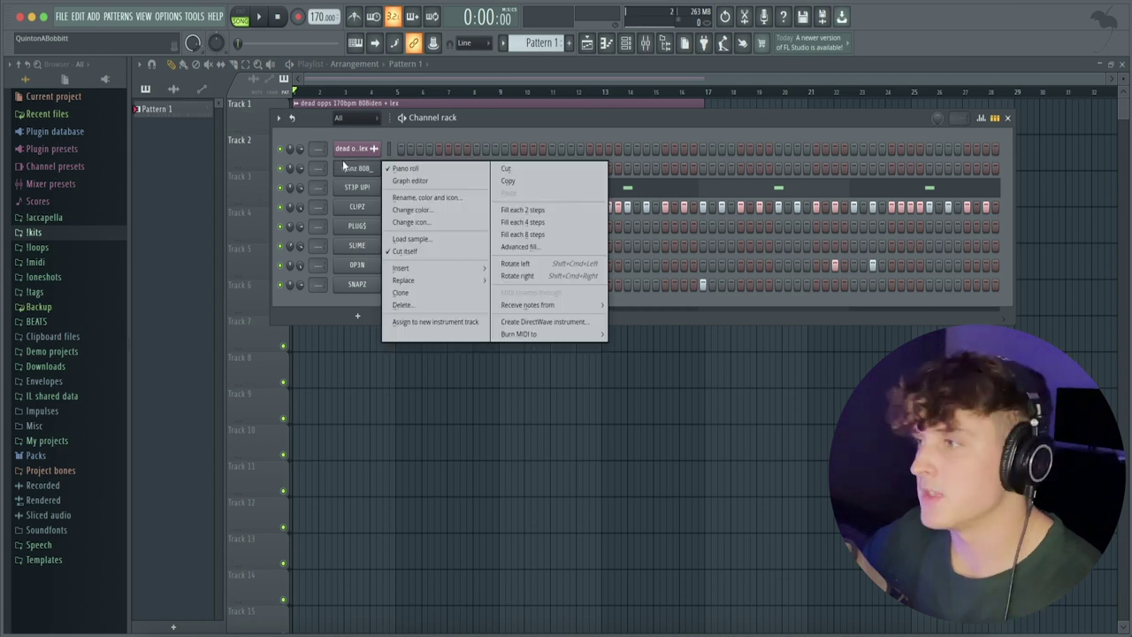
{"action": "left_click", "coordinate": [398, 169]}
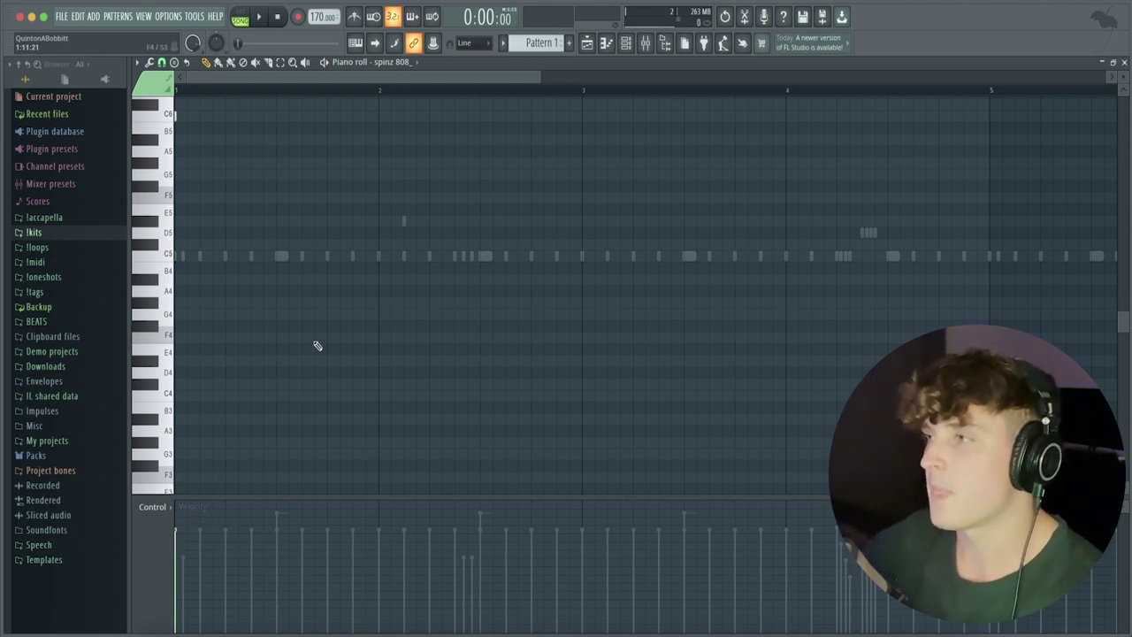
Solo the spinz 808_ channel in the channel rack and re-enable the dead opps loop channel
{"action": "left_click", "coordinate": [626, 43]}
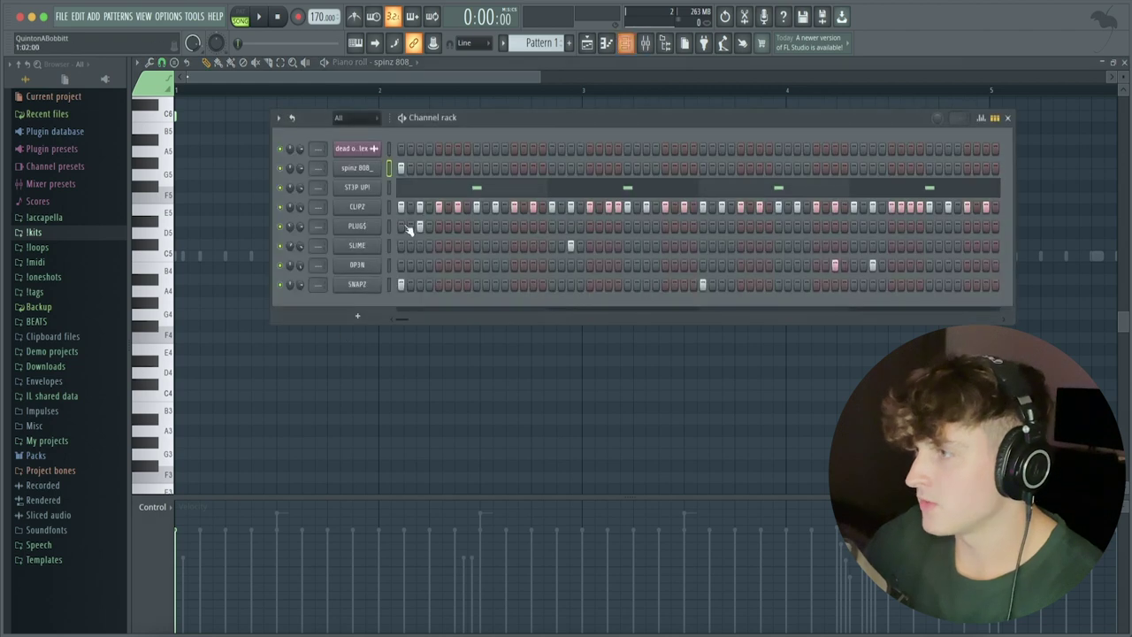
{"action": "right_click", "coordinate": [280, 171]}
{"action": "left_click", "coordinate": [291, 179]}
{"action": "right_click", "coordinate": [281, 170]}
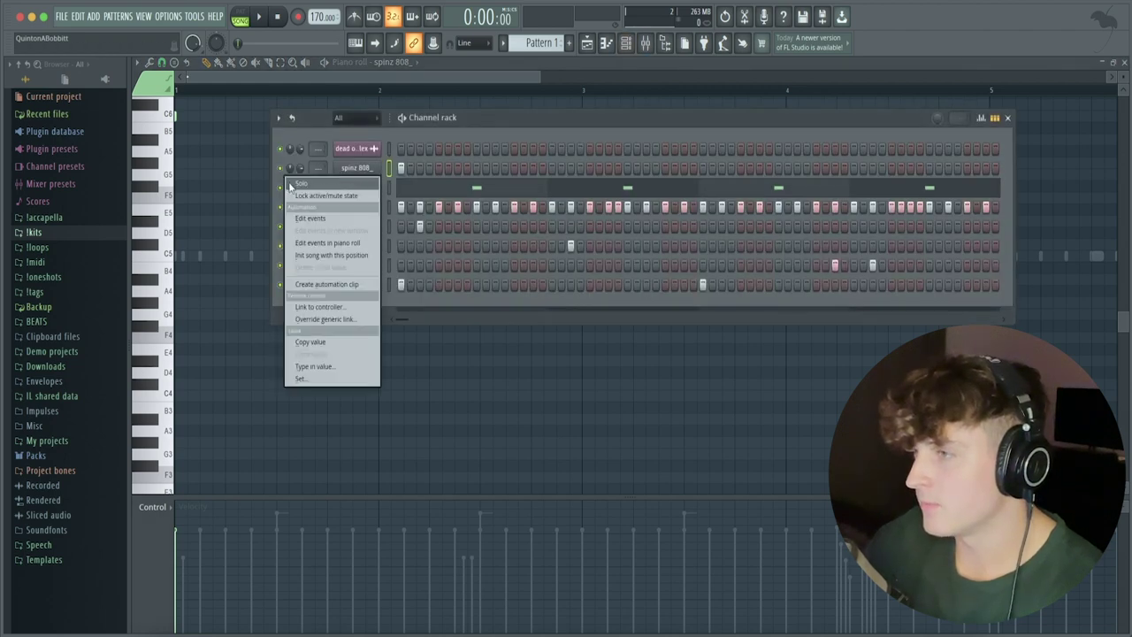
{"action": "left_click", "coordinate": [288, 184]}
{"action": "left_click", "coordinate": [280, 149]}
Return to the spinz 808_ piano roll, play the 808 against the loop and raise its note to C#6
{"action": "left_click", "coordinate": [280, 84]}
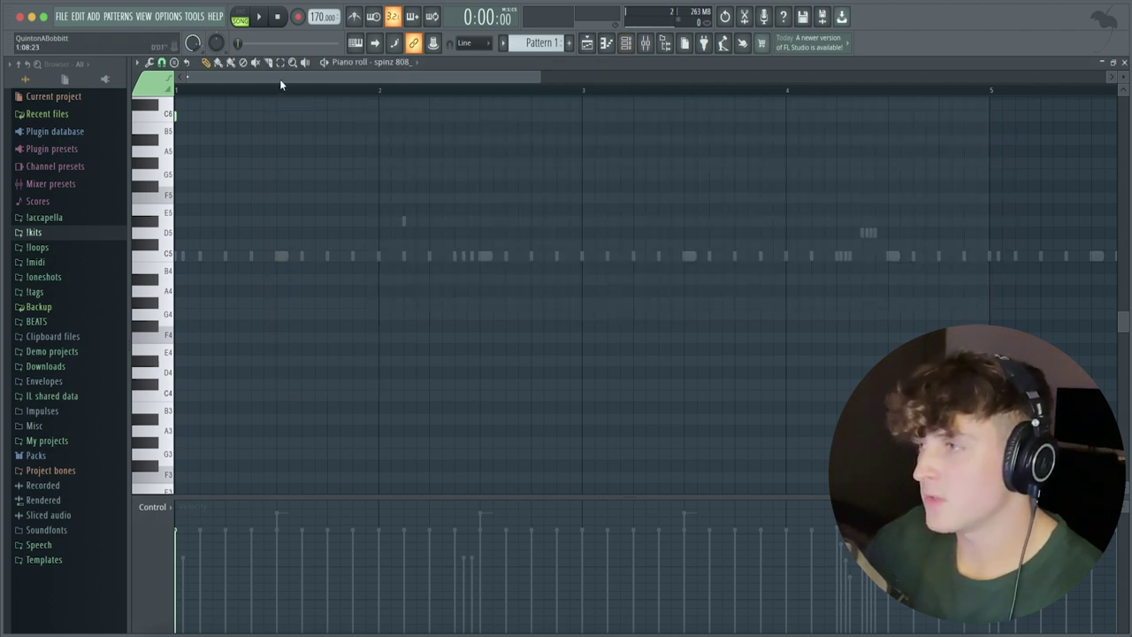
{"action": "key", "text": "space"}
{"action": "key", "text": "space"}
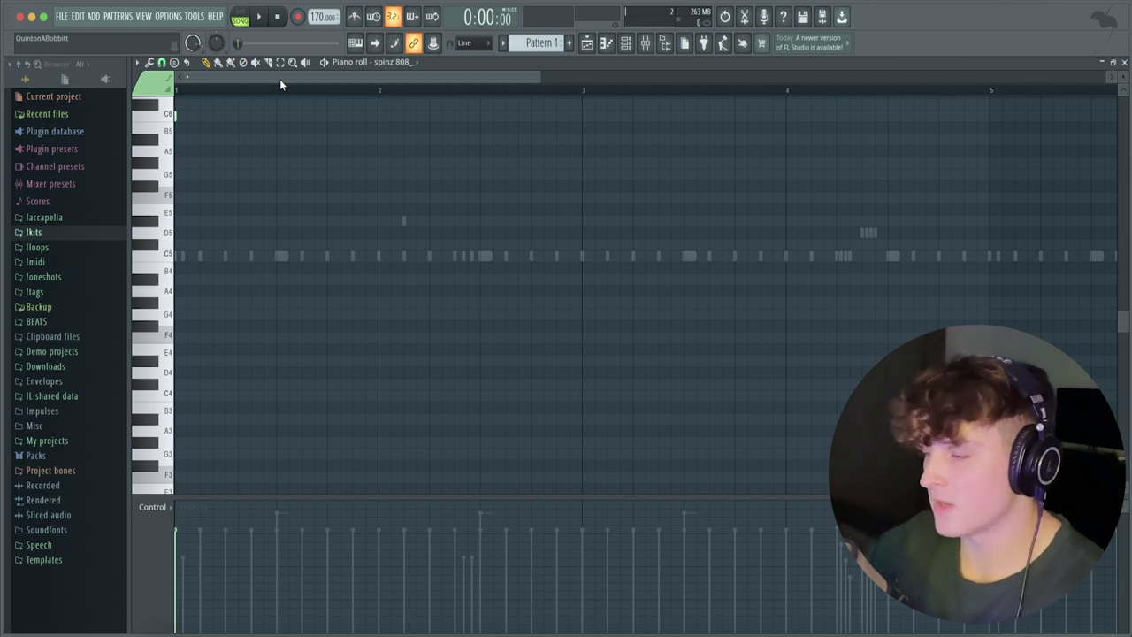
{"action": "key", "text": "space"}
{"action": "key", "text": "space"}
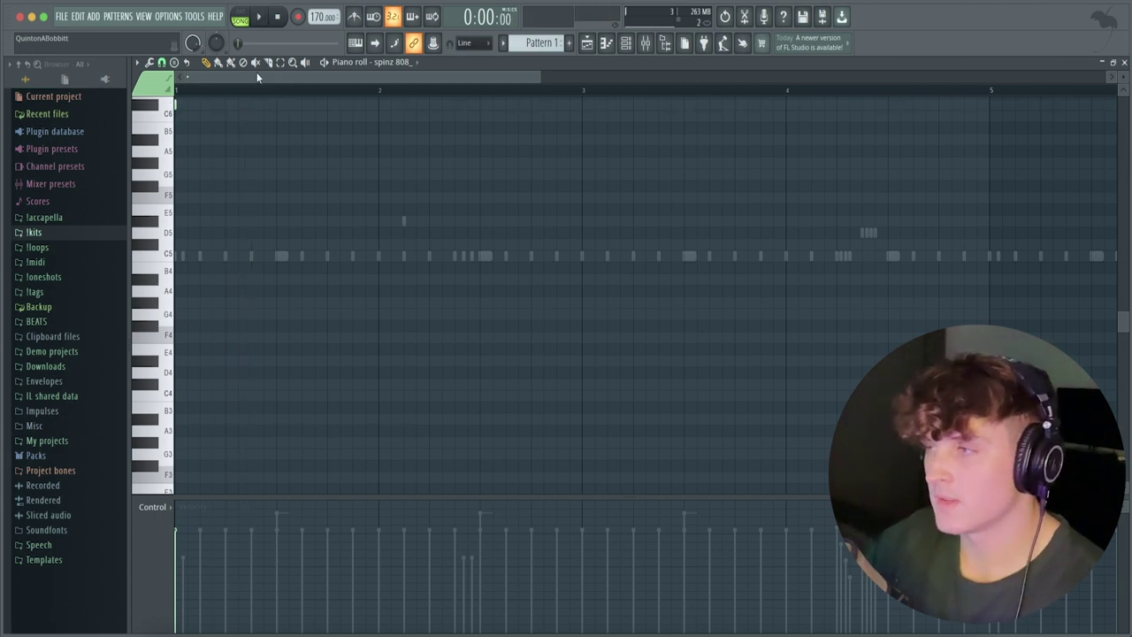
Raise the 808 note in semitones up to G6, replaying it against the loop to match the key
{"action": "scroll", "coordinate": [243, 127], "scroll_direction": "up", "scroll_amount": 3}
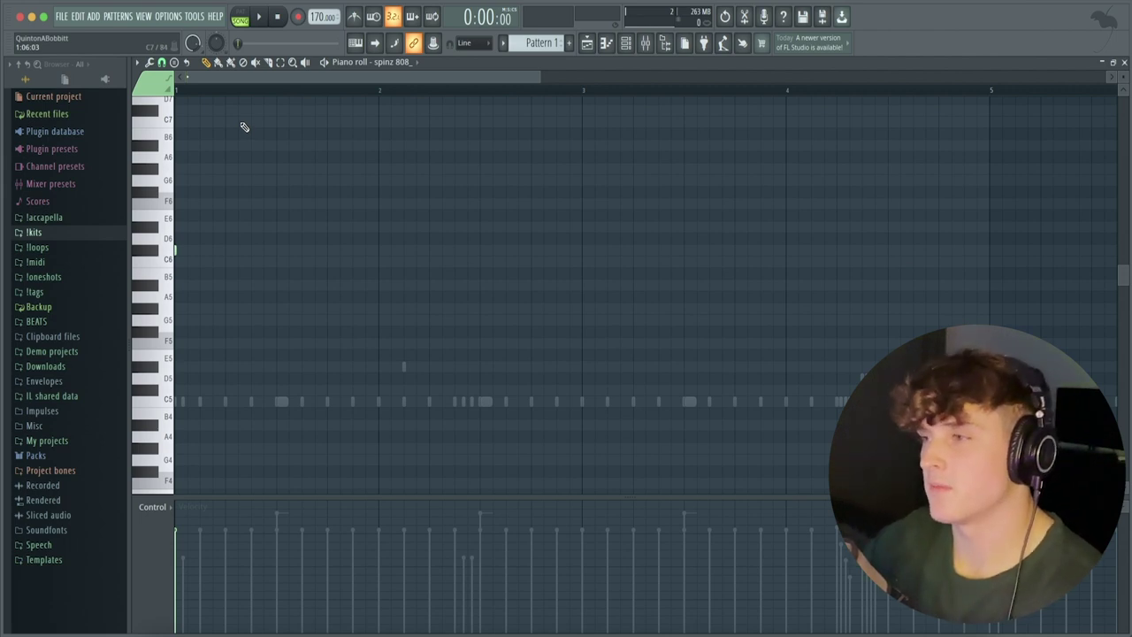
{"action": "key", "text": "space"}
{"action": "key", "text": "space"}
{"action": "key", "text": "space"}
{"action": "key", "text": "space"}
{"action": "key", "text": "shift+Up"}
{"action": "key", "text": "space"}
{"action": "key", "text": "space"}
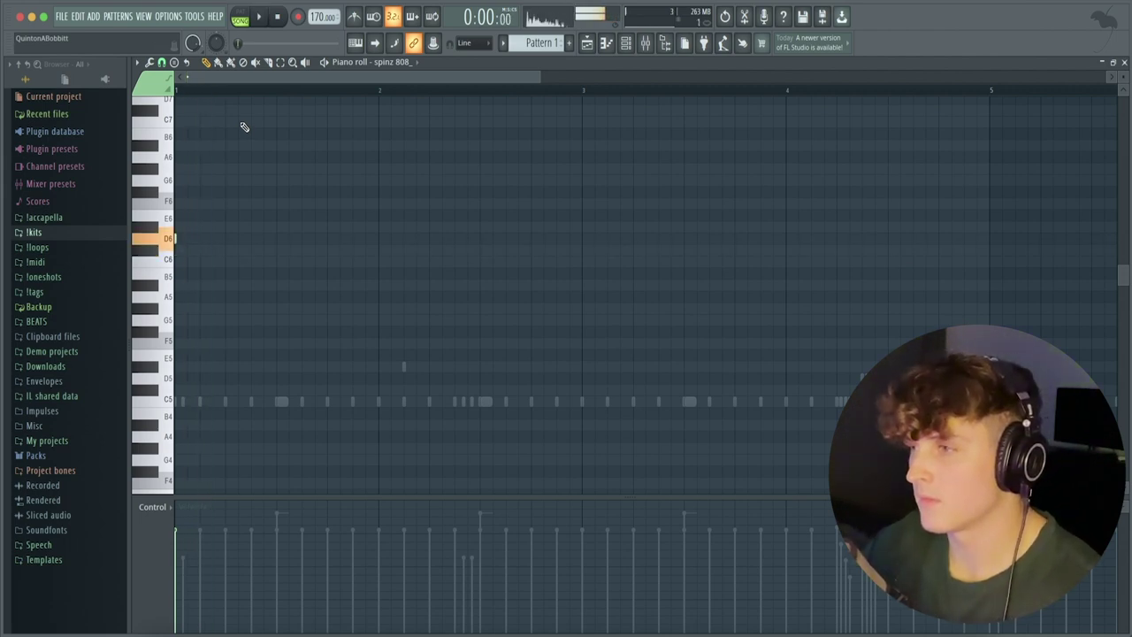
{"action": "key", "text": "0"}
{"action": "key", "text": "p"}
{"action": "key", "text": "bracketleft"}
{"action": "key", "text": "equal"}
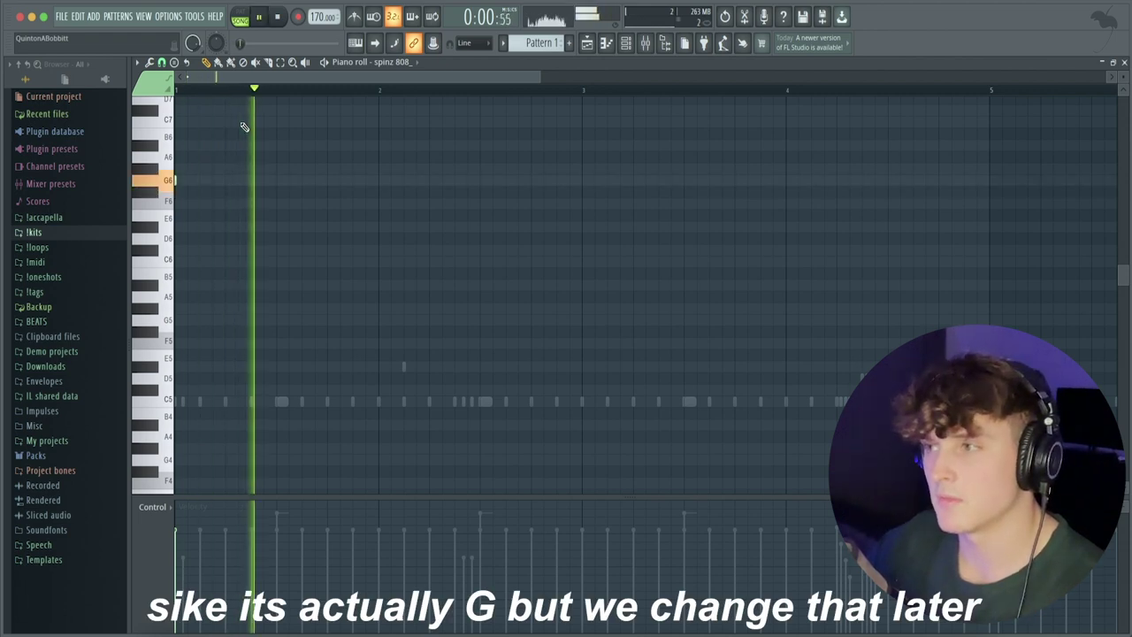
Lower the 808 note to F#5, also trying it at F#4, and replay it against the loop to match the key
{"action": "key", "text": "space"}
{"action": "key", "text": "space"}
{"action": "key", "text": "space"}
{"action": "key", "text": "space"}
{"action": "key", "text": "space"}
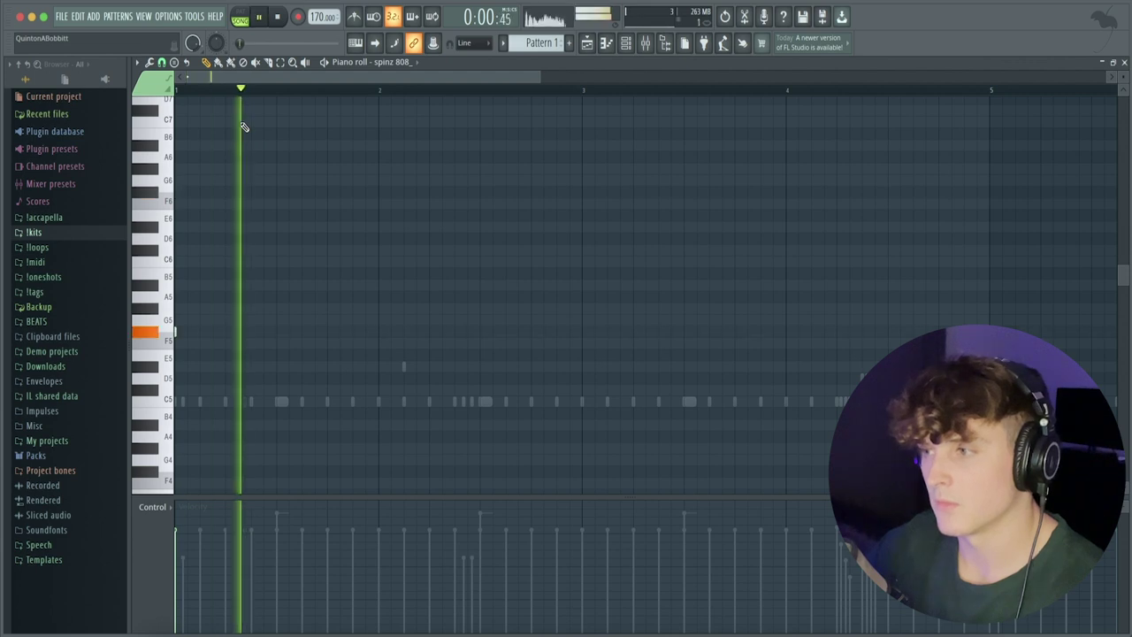
{"action": "key", "text": "space"}
{"action": "key", "text": "space"}
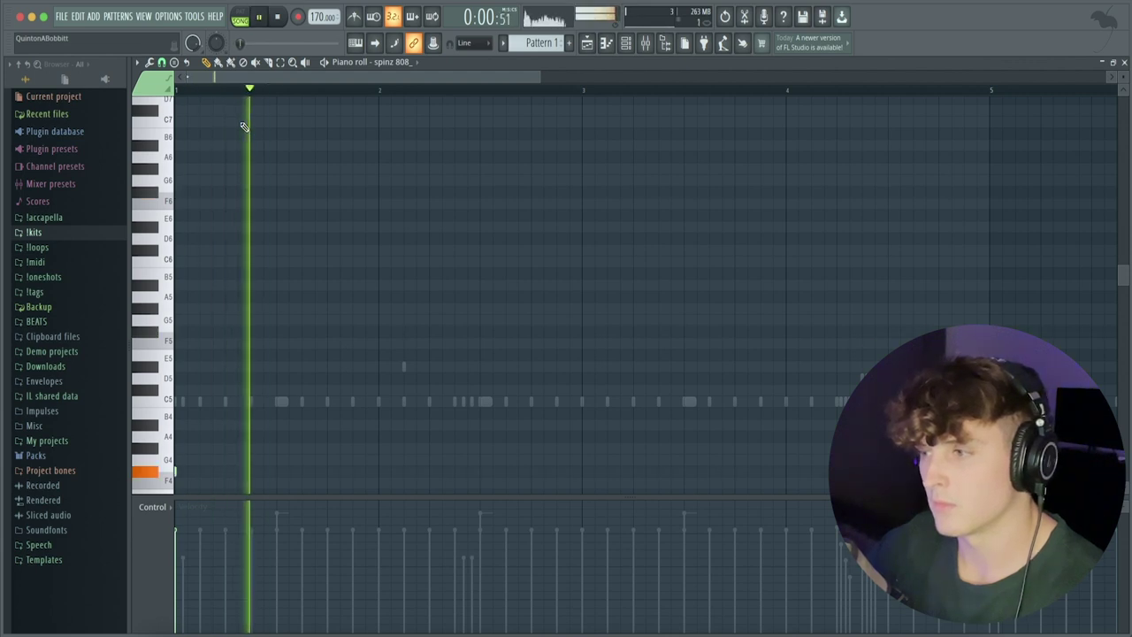
{"action": "key", "text": "space"}
Open the spinz 808_ channel settings and set the sample's quick fade out to 32%
{"action": "key", "text": "F6"}
{"action": "left_click", "coordinate": [362, 169]}
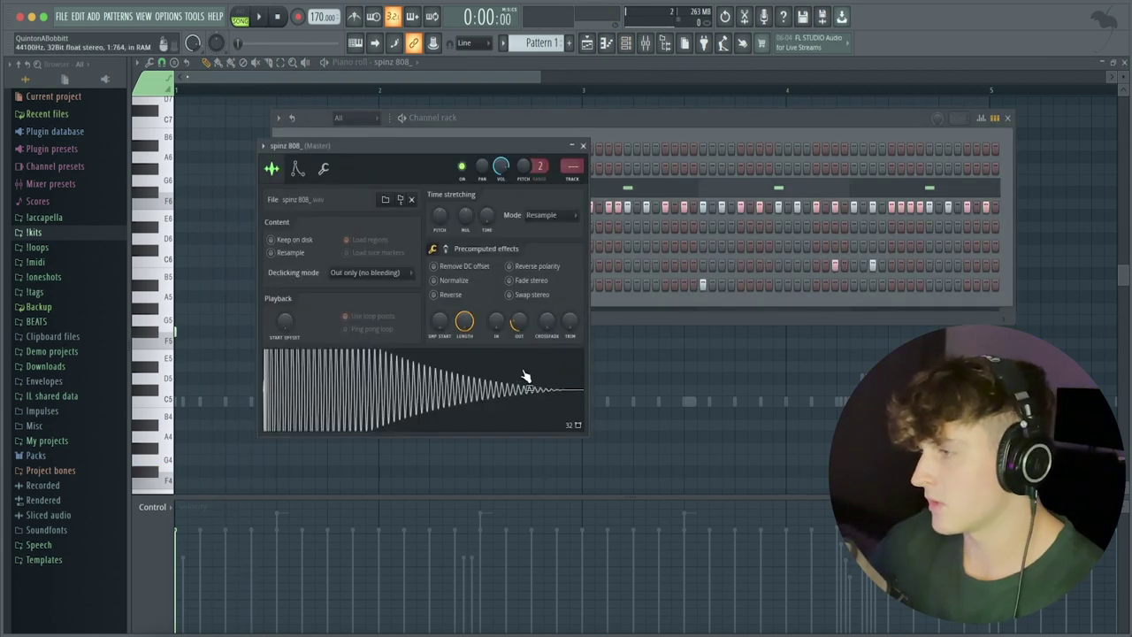
{"action": "left_click_drag", "start_coordinate": [519, 321], "coordinate": [519, 311]}
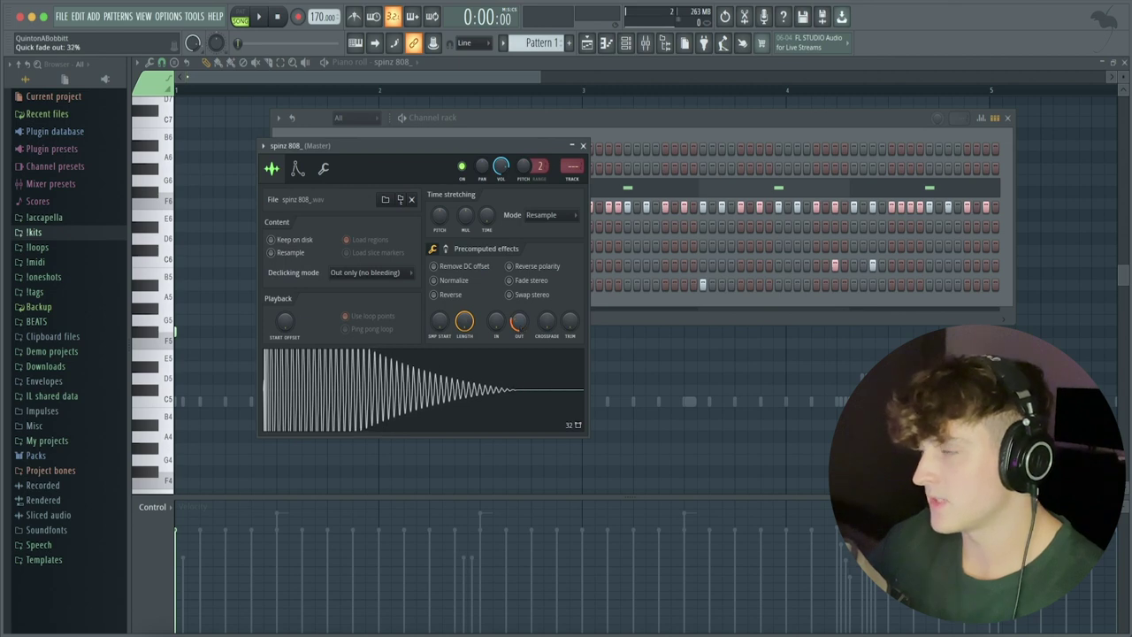
{"action": "left_click", "coordinate": [347, 78]}
Bring up the channel rack over the playlist and reopen the spinz 808_ piano roll
{"action": "key", "text": "F5"}
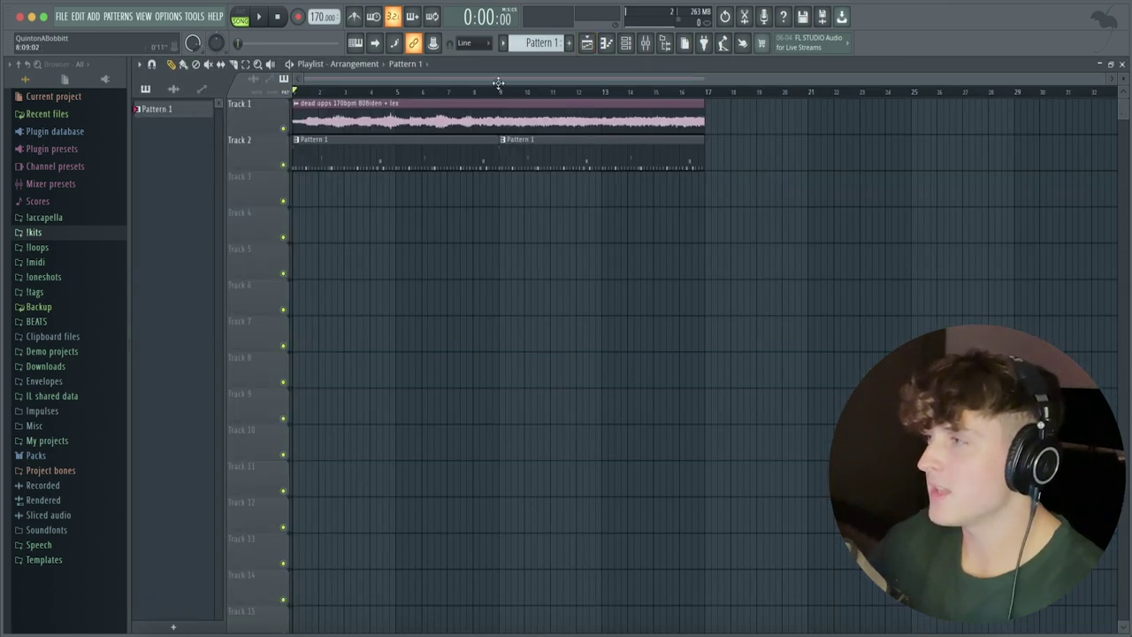
{"action": "left_click", "coordinate": [631, 48]}
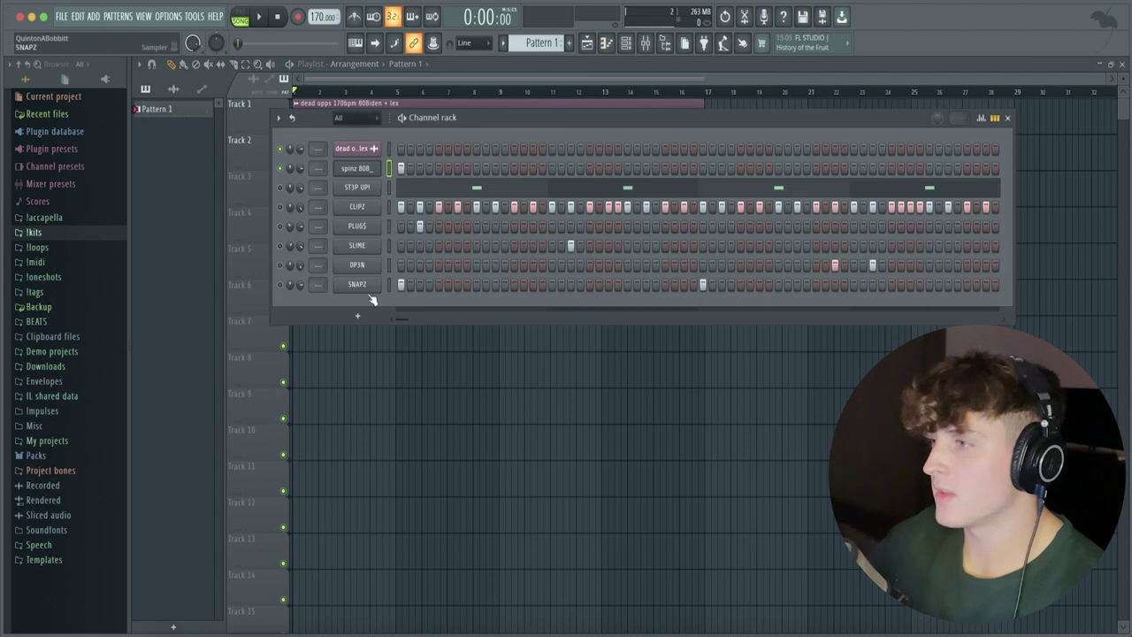
{"action": "right_click", "coordinate": [378, 168]}
{"action": "left_click", "coordinate": [419, 173]}
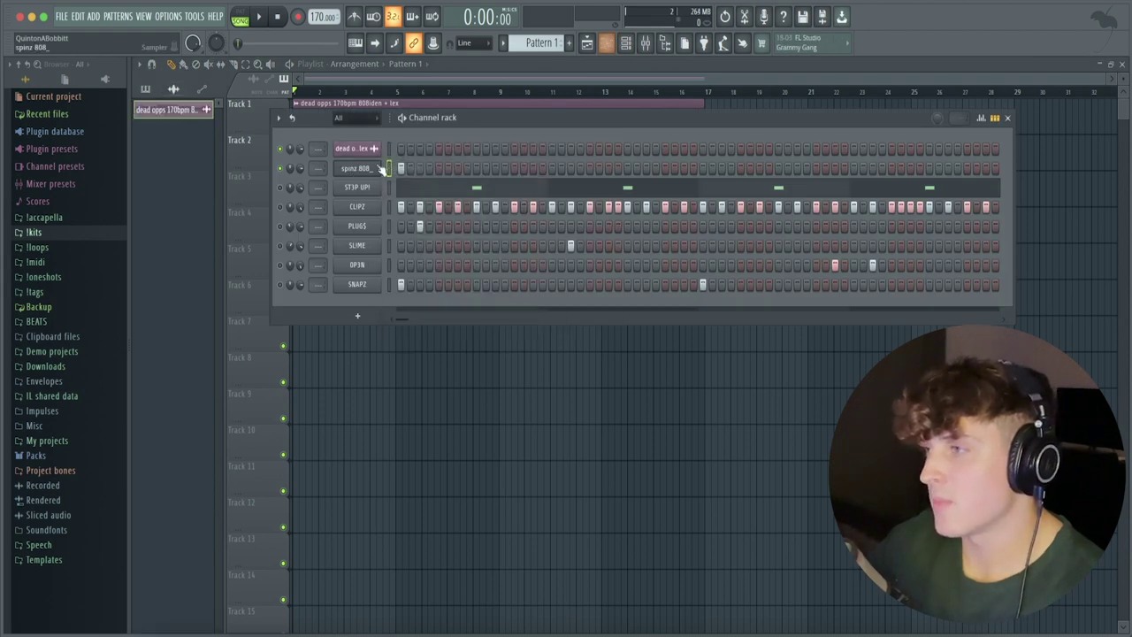
{"action": "right_click", "coordinate": [380, 164]}
{"action": "left_click", "coordinate": [405, 168]}
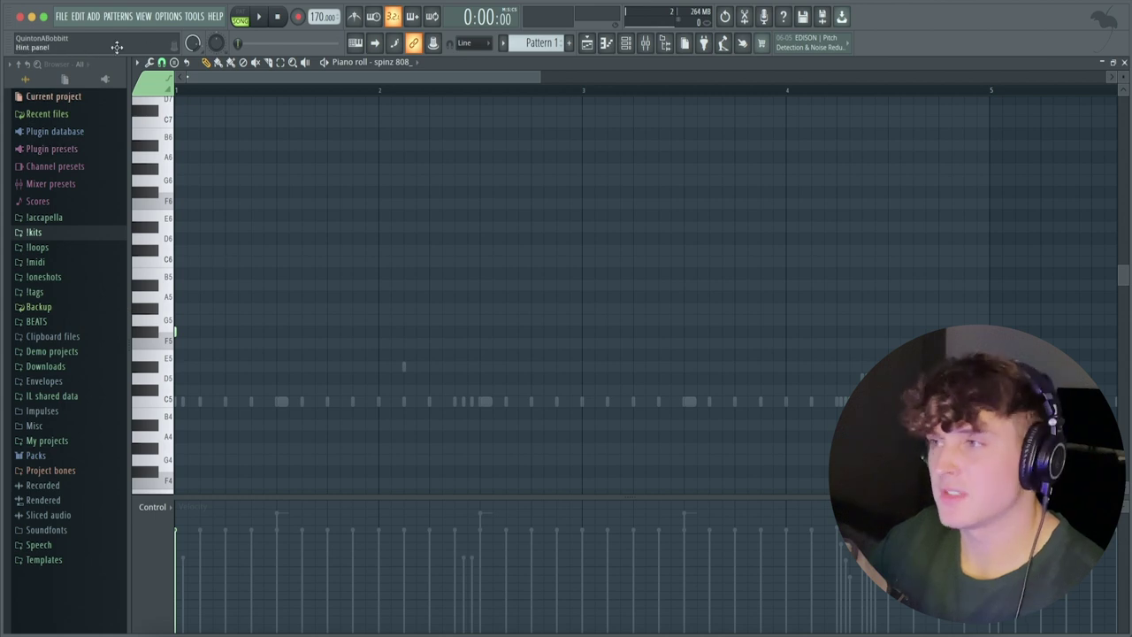
Set the root note of the piano roll's scale highlighting to F# for the Minor Natural (Aeolian) scale
{"action": "left_click", "coordinate": [138, 64]}
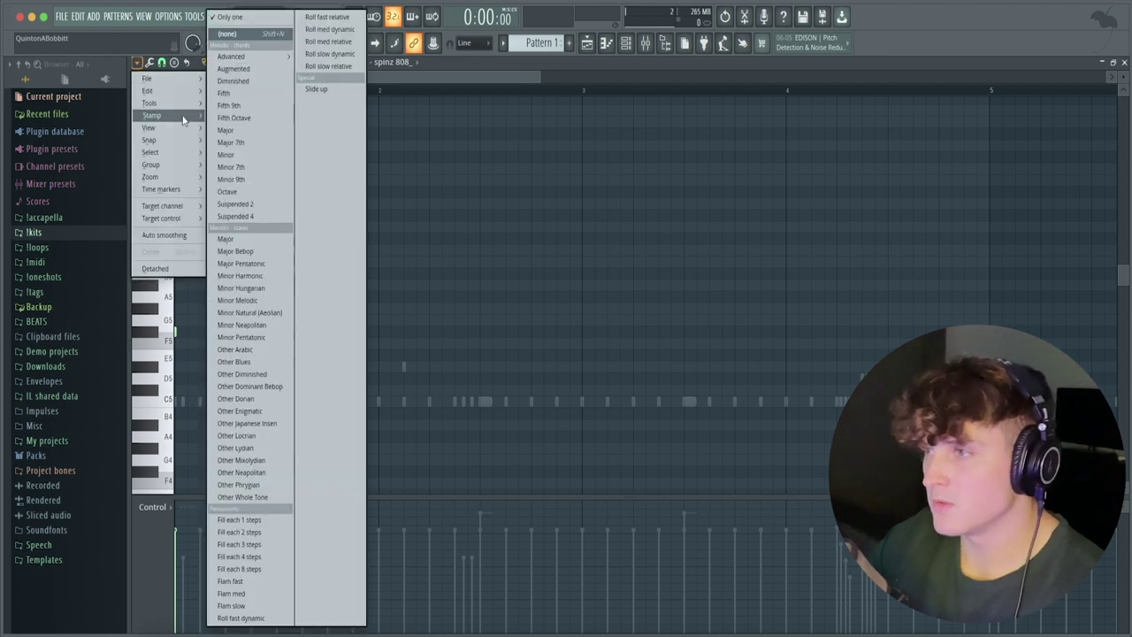
{"action": "mouse_move", "coordinate": [185, 103]}
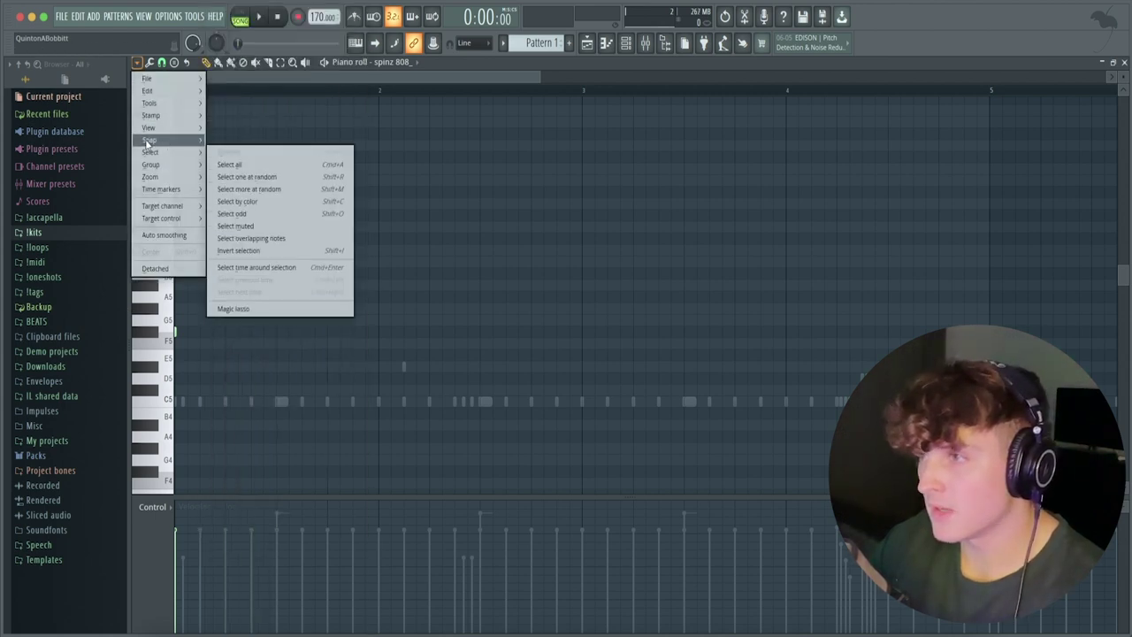
{"action": "mouse_move", "coordinate": [160, 130]}
{"action": "mouse_move", "coordinate": [266, 305]}
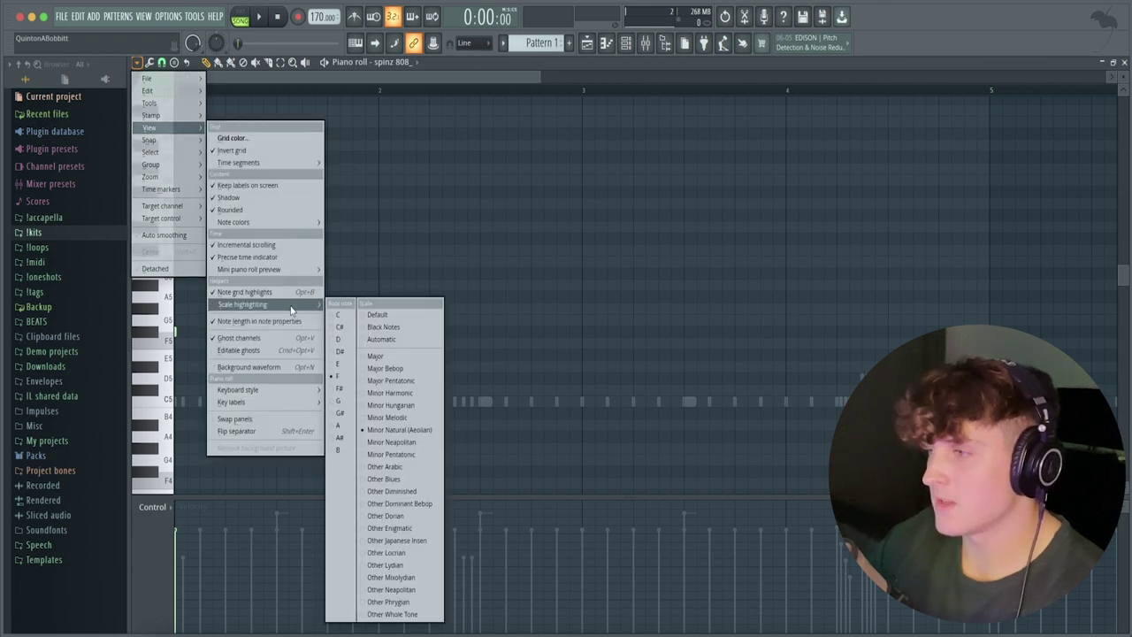
{"action": "left_click", "coordinate": [338, 389]}
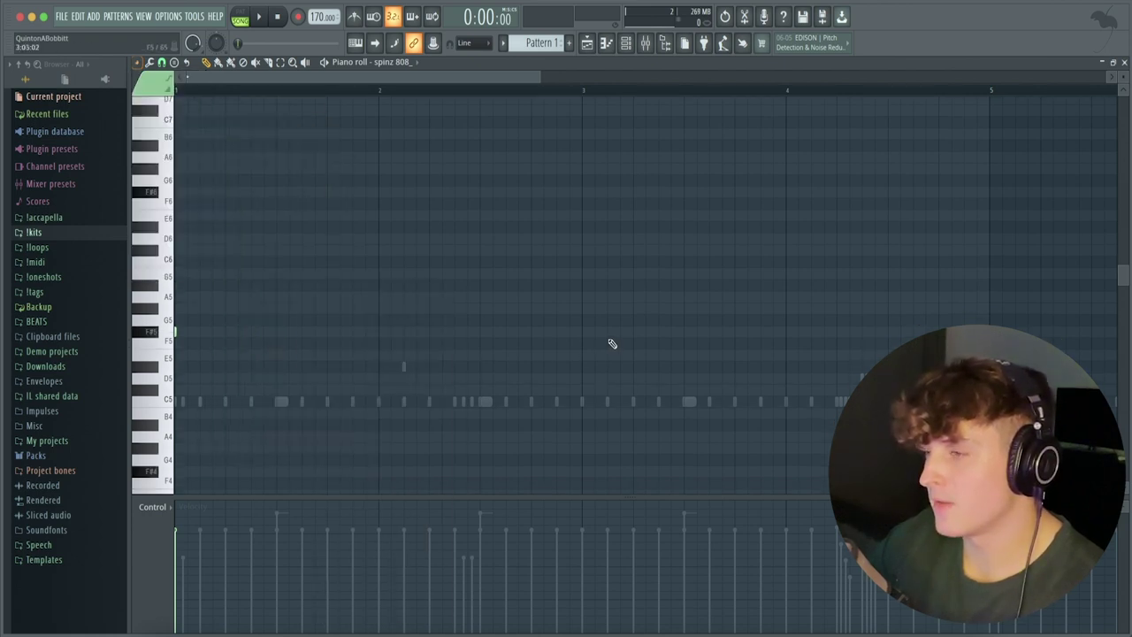
Transpose the 808 notes of bar 1 up one octave and play them against the loop
{"action": "mouse_move", "coordinate": [174, 130]}
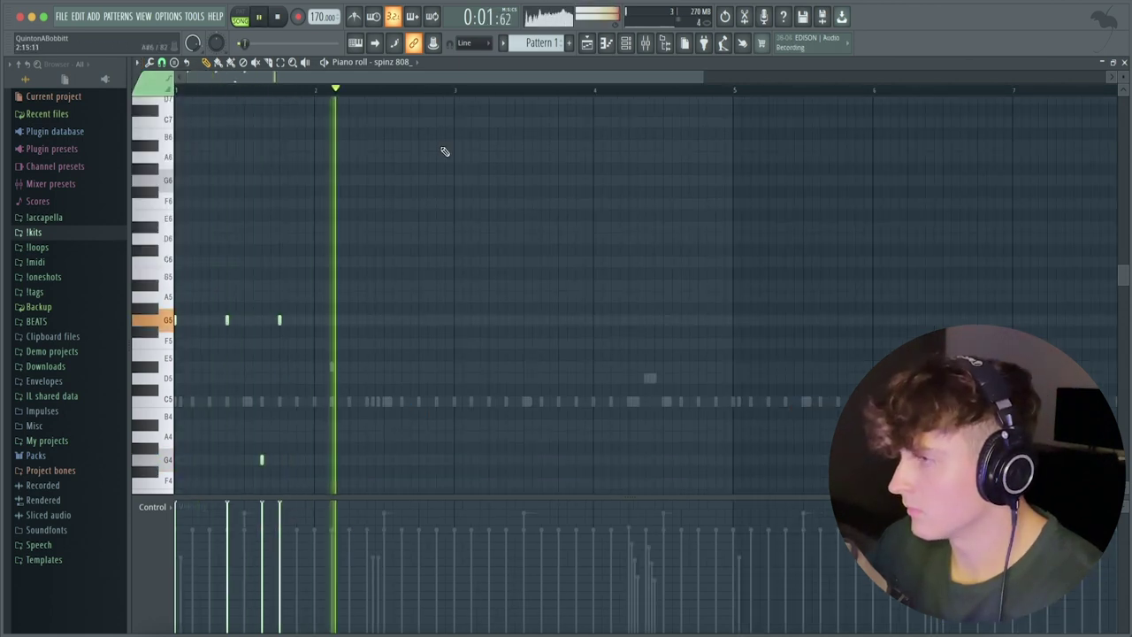
{"action": "scroll", "coordinate": [458, 95], "scroll_direction": "up", "scroll_amount": 1}
{"action": "scroll", "coordinate": [460, 95], "scroll_direction": "up", "scroll_amount": 1}
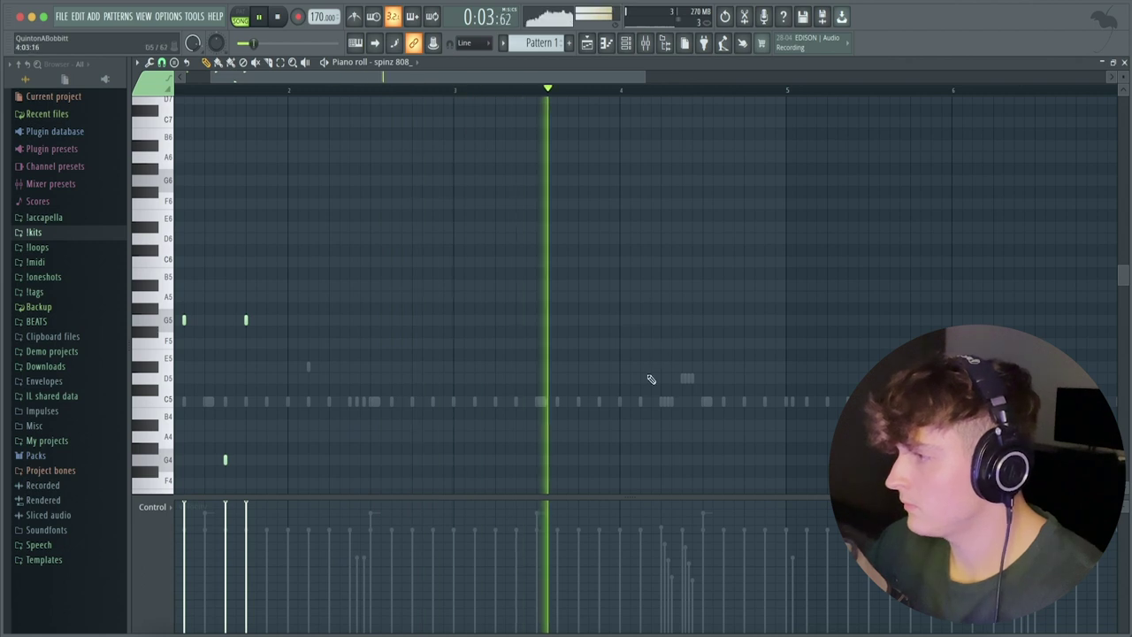
{"action": "key", "text": "space"}
{"action": "left_click", "coordinate": [620, 401]}
{"action": "right_click", "coordinate": [620, 401]}
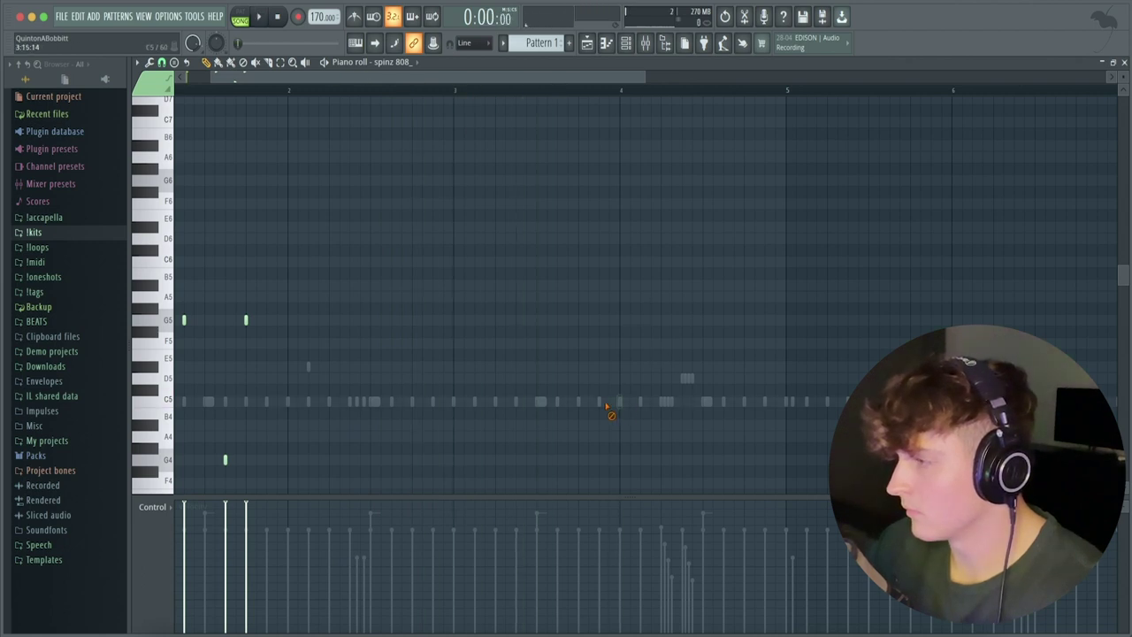
{"action": "key", "text": "ctrl+Up"}
{"action": "key", "text": "space"}
{"action": "scroll", "coordinate": [379, 298], "scroll_direction": "up", "scroll_amount": 4}
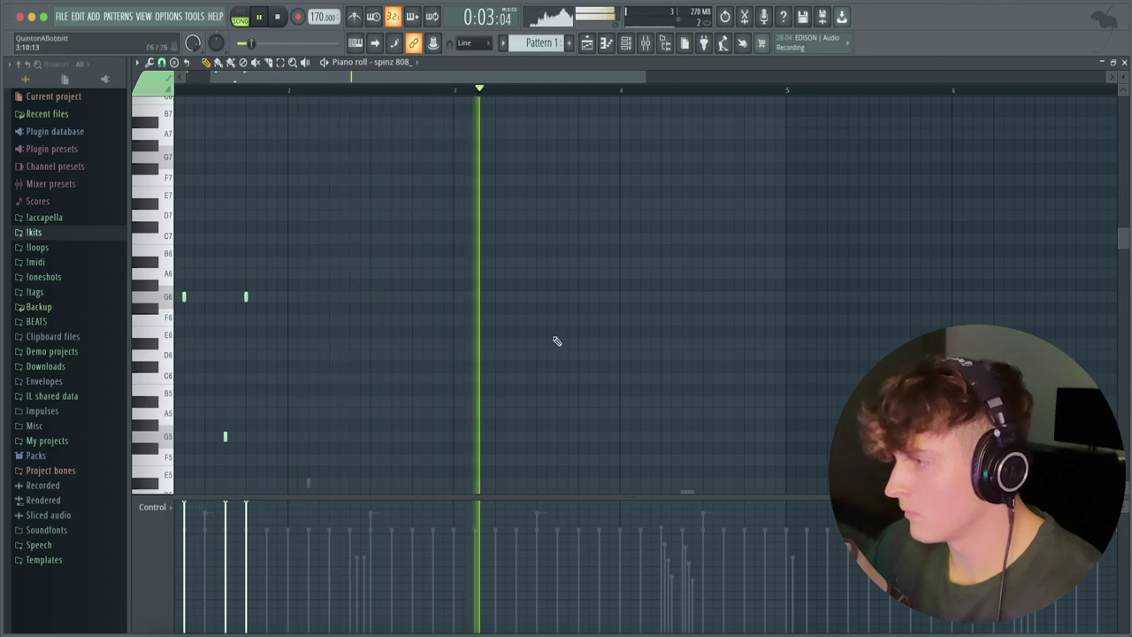
{"action": "key", "text": "space"}
Draw short A#6 notes for the 808 at 3:15, 4:01 and 4:05, checking them against the loop
{"action": "left_click", "coordinate": [599, 259]}
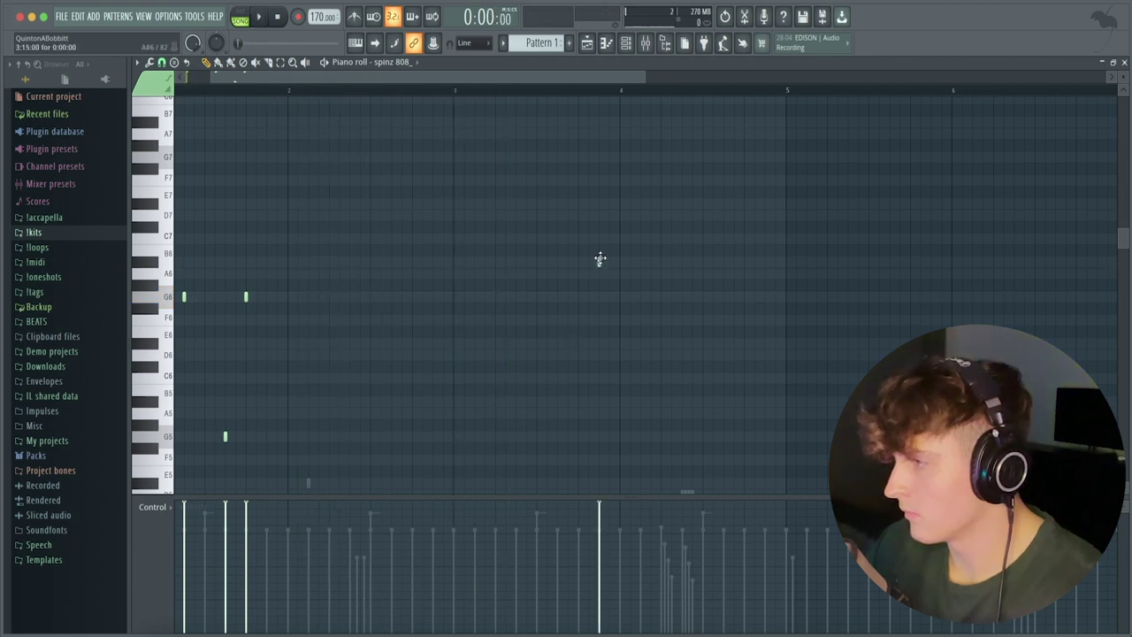
{"action": "left_click", "coordinate": [608, 261]}
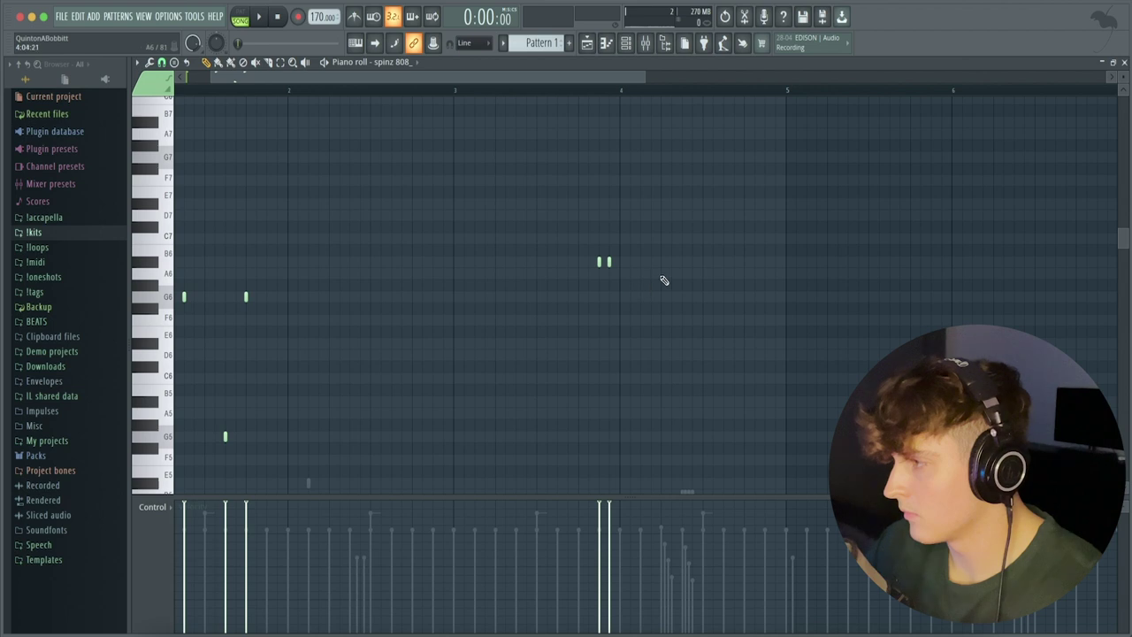
{"action": "left_click", "coordinate": [661, 278]}
{"action": "left_click", "coordinate": [552, 263]}
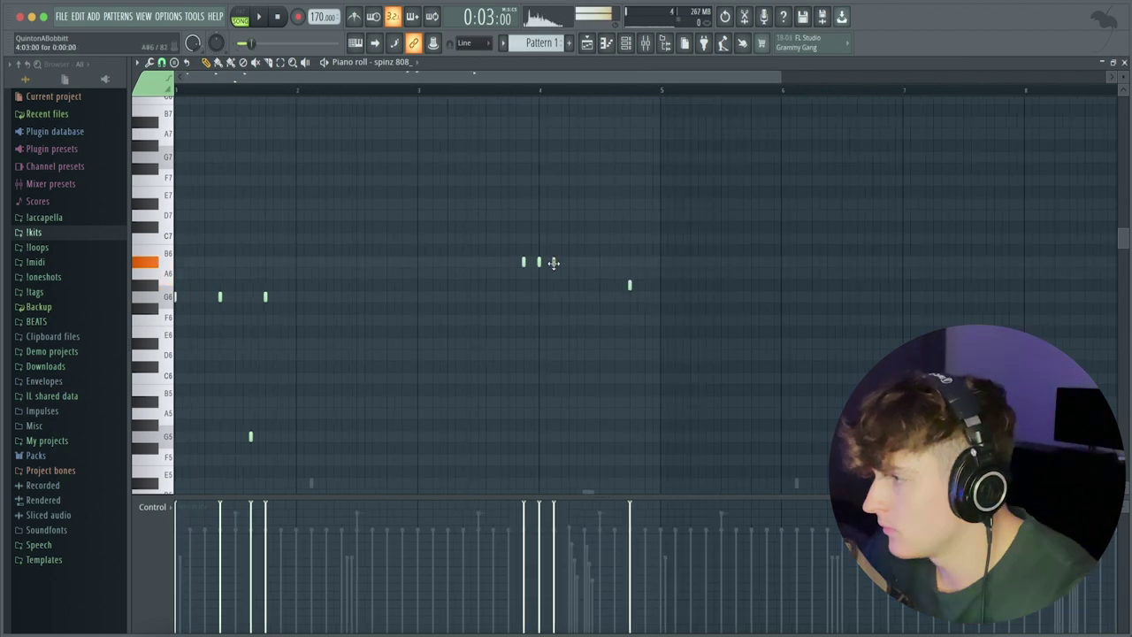
{"action": "right_click", "coordinate": [553, 263]}
{"action": "key", "text": "space"}
{"action": "left_click", "coordinate": [567, 263]}
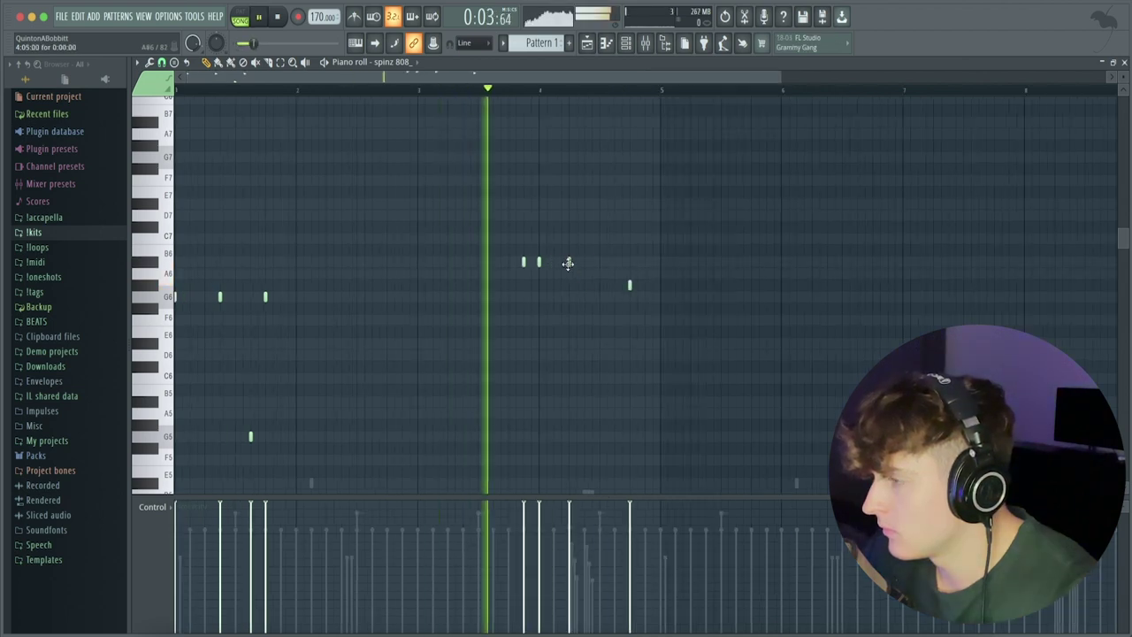
Delete the 808 note at 4:13, draw A6 at 4:09 and G6 at 4:13, and play the line
{"action": "right_click", "coordinate": [630, 285]}
{"action": "key", "text": "space"}
{"action": "left_click", "coordinate": [599, 273]}
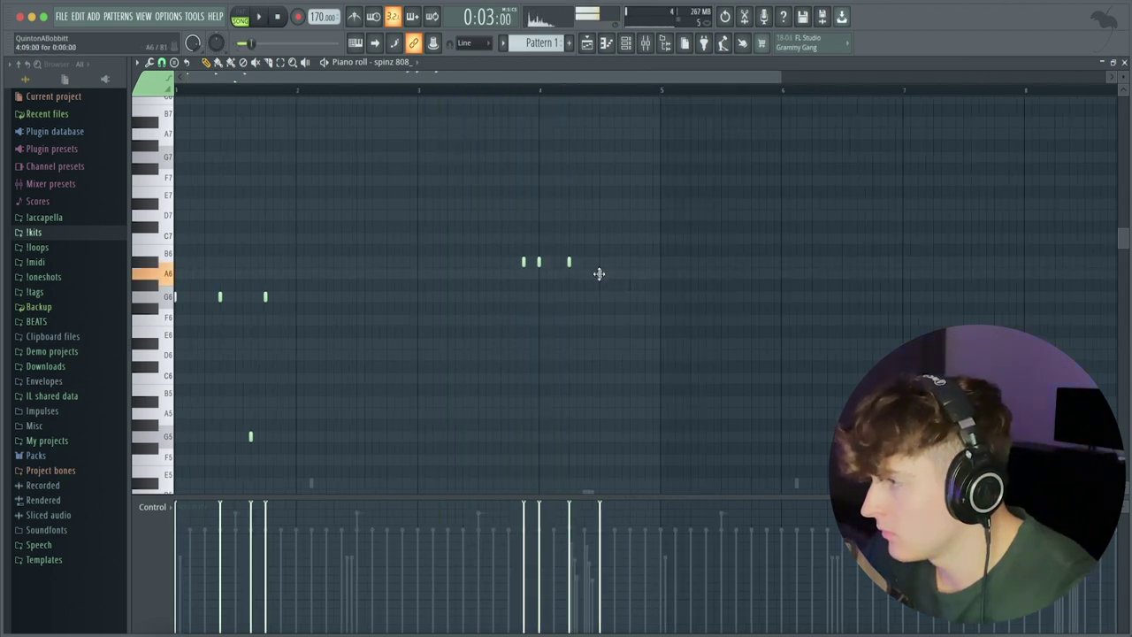
{"action": "left_click", "coordinate": [629, 297]}
{"action": "key", "text": "space"}
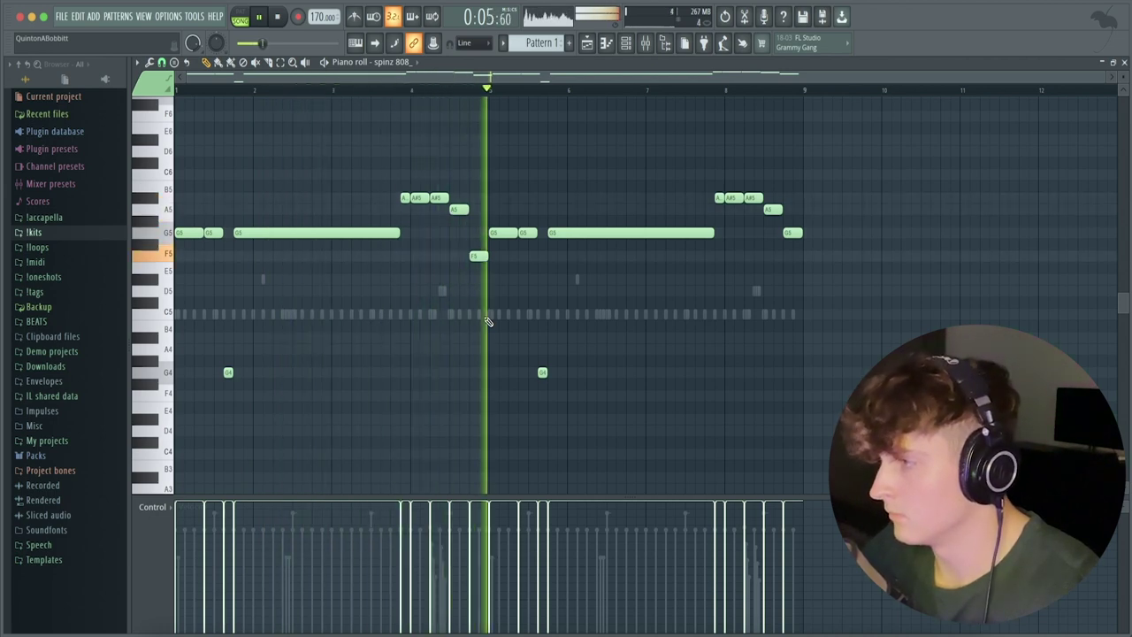
Lower the last 808 note of bar 8 to F5 and stop playback
{"action": "left_click_drag", "start_coordinate": [792, 232], "coordinate": [794, 258]}
{"action": "key", "text": "space"}
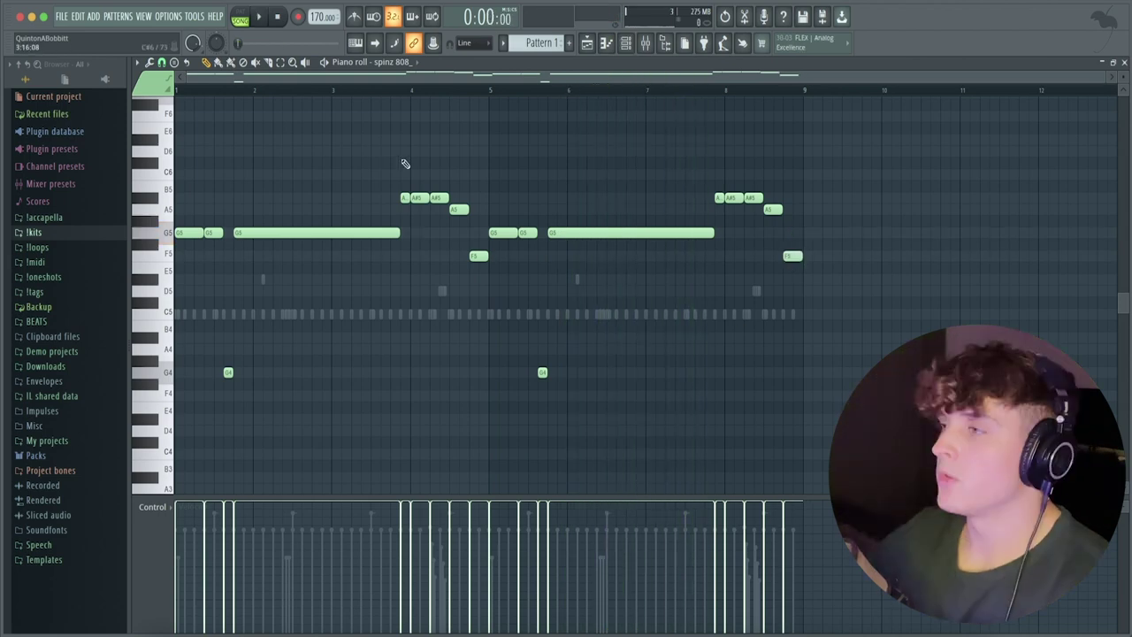
Assign the spinz 808_ and drum channels to consecutive mixer tracks starting at insert 6
{"action": "left_click", "coordinate": [626, 43]}
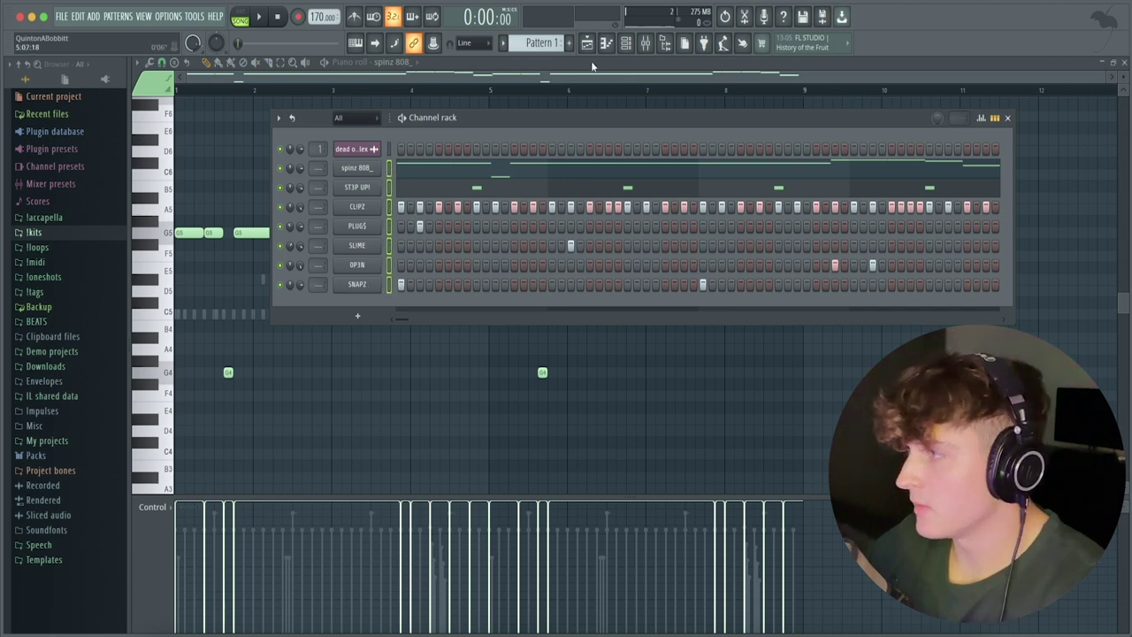
{"action": "left_click", "coordinate": [645, 42]}
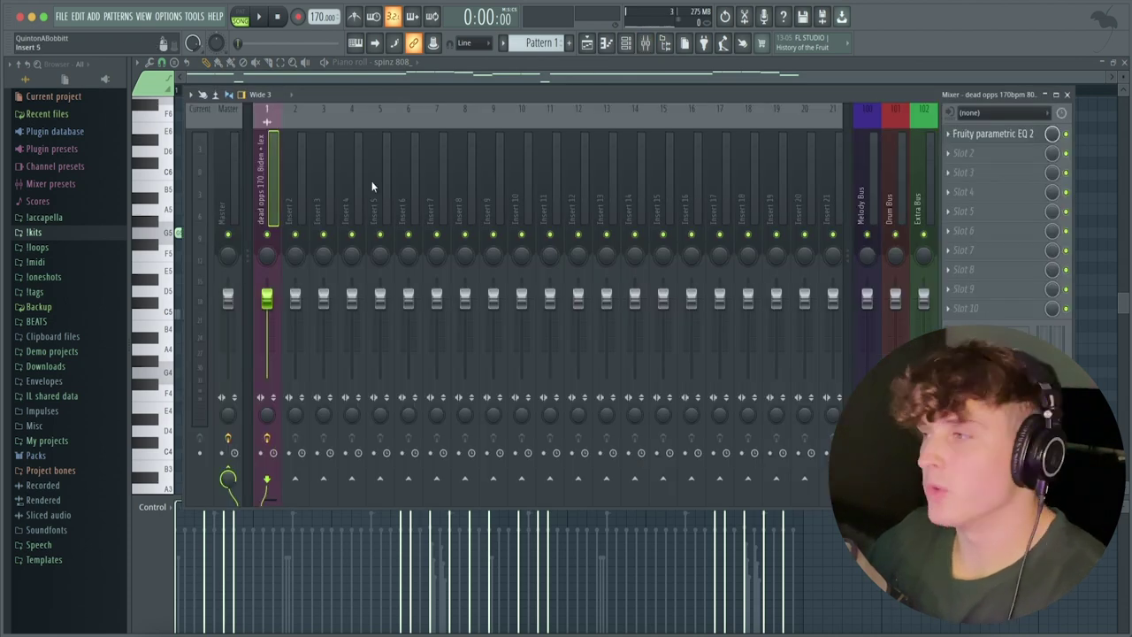
{"action": "left_click", "coordinate": [406, 189]}
{"action": "key", "text": "ctrl+l"}
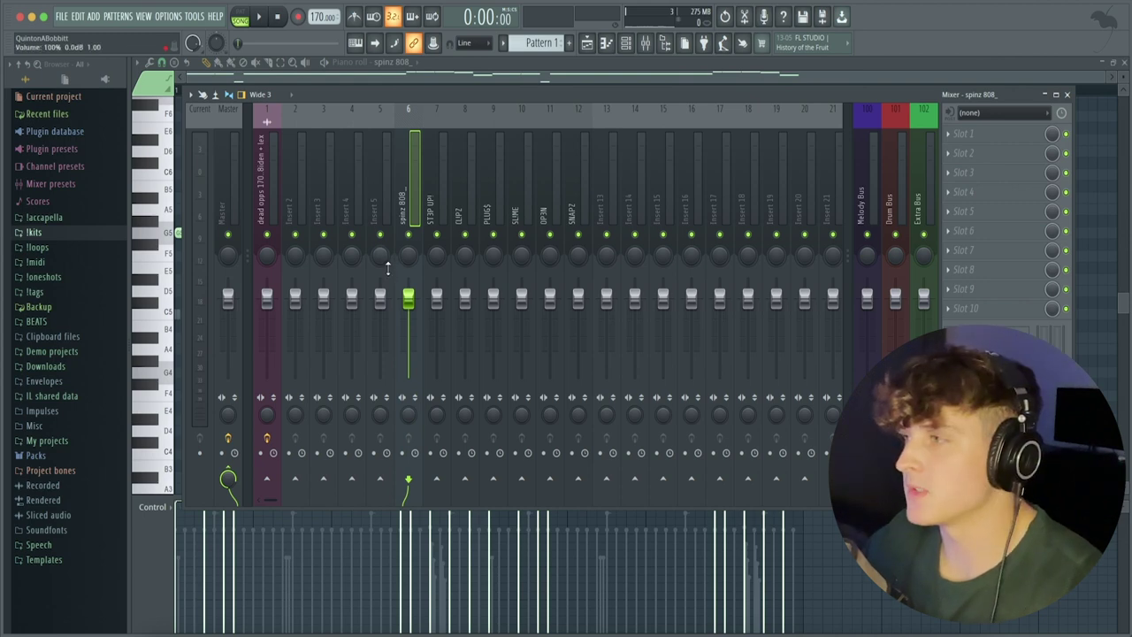
Solo the spinz 808_ mixer track, set its volume to 96%, and turn its stereo separation towards merged
{"action": "right_click", "coordinate": [409, 235]}
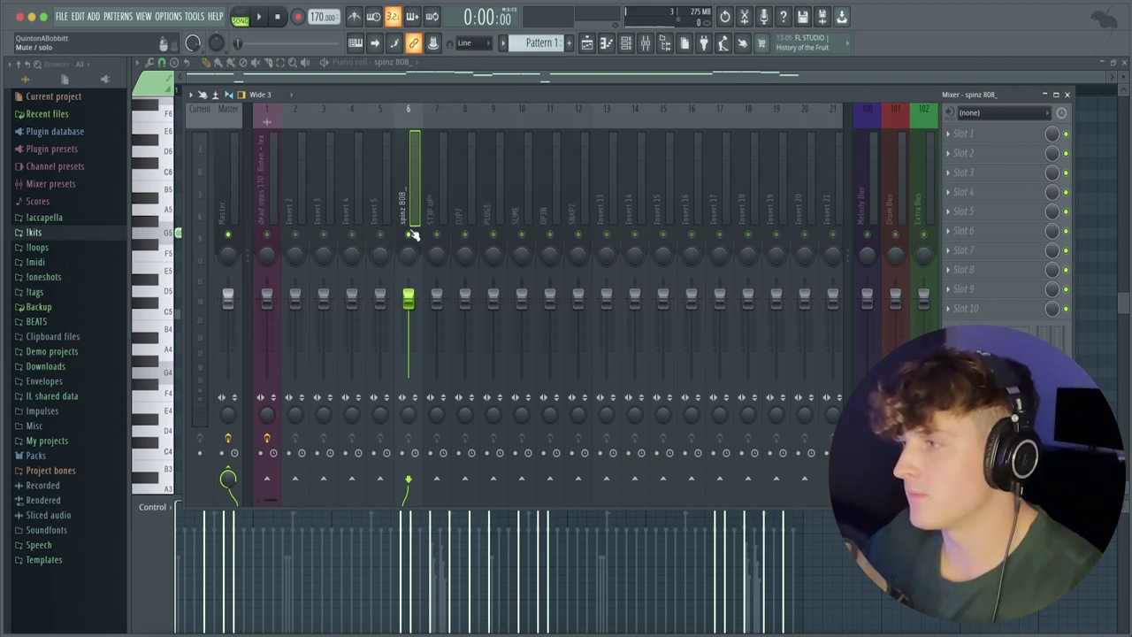
{"action": "key", "text": "space"}
{"action": "key", "text": "space"}
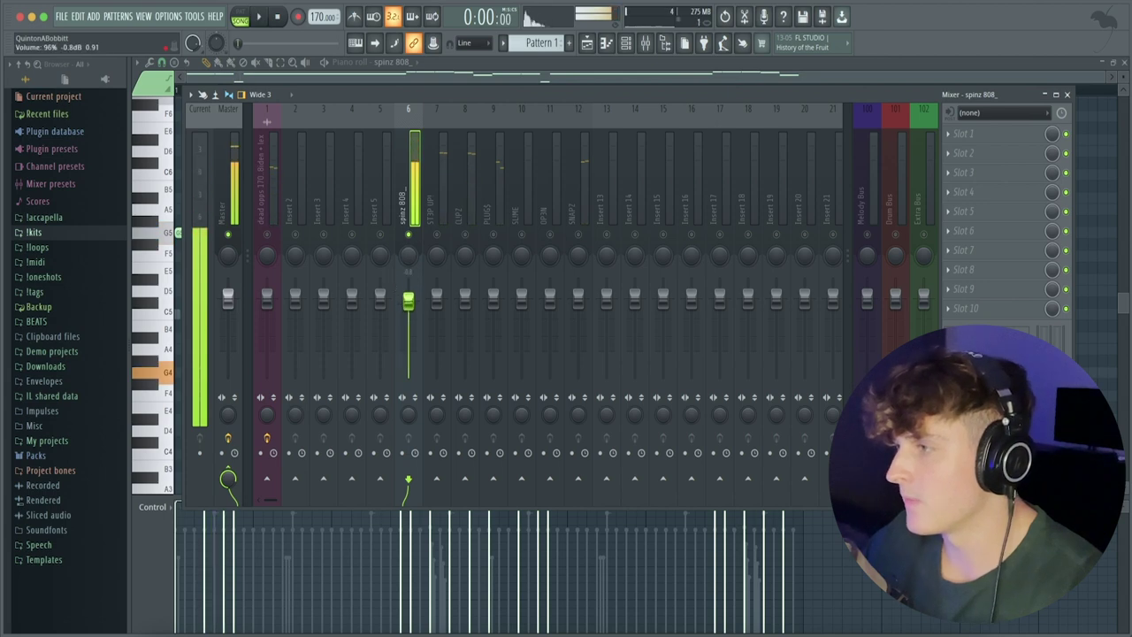
{"action": "left_click_drag", "start_coordinate": [414, 419], "coordinate": [415, 358]}
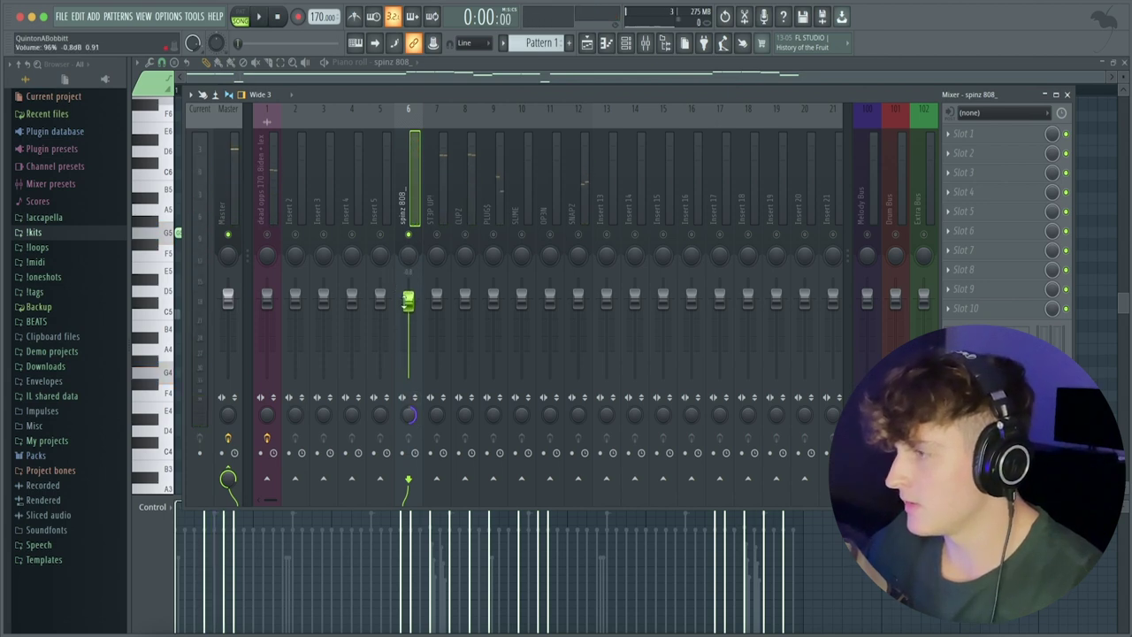
Replay the 808 while setting its mixer track volume to 90%, and unsolo the track
{"action": "key", "text": "space"}
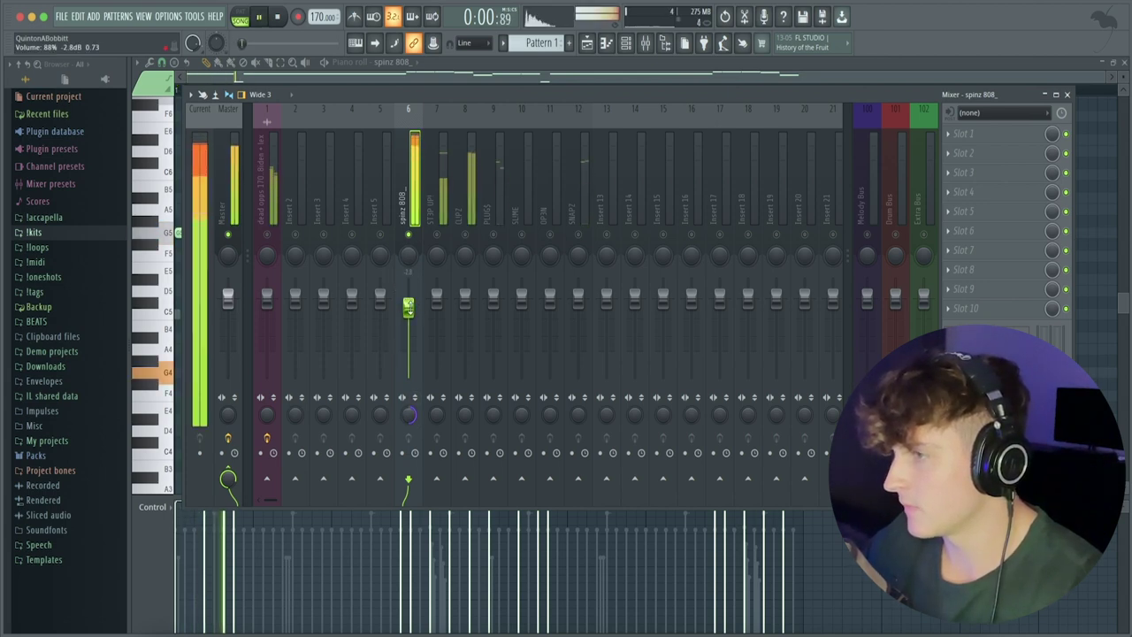
{"action": "key", "text": "space"}
{"action": "key", "text": "space"}
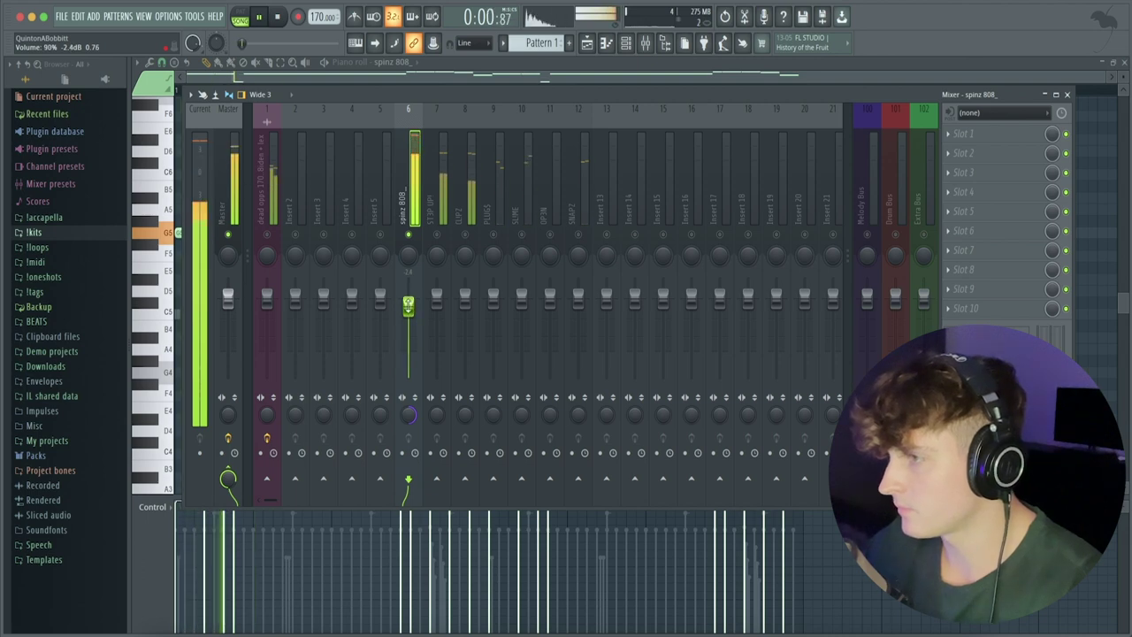
{"action": "key", "text": "space"}
{"action": "left_click", "coordinate": [469, 167]}
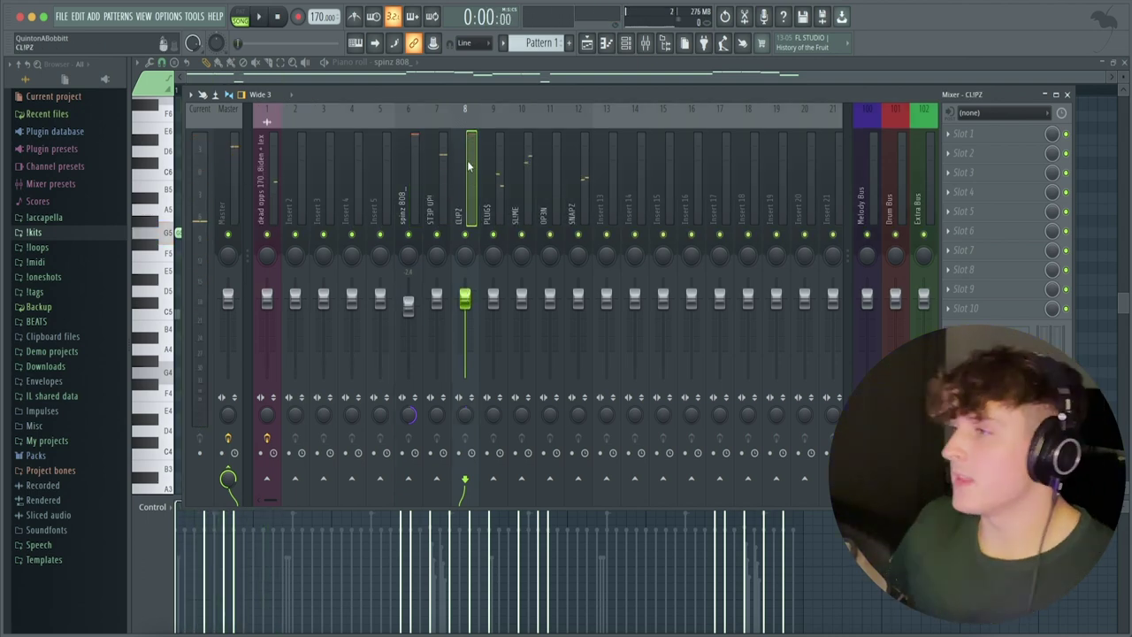
Raise the spinz 808_ mixer track volume to 111% (2.5 dB) and replay it with the full beat
{"action": "left_click", "coordinate": [410, 163]}
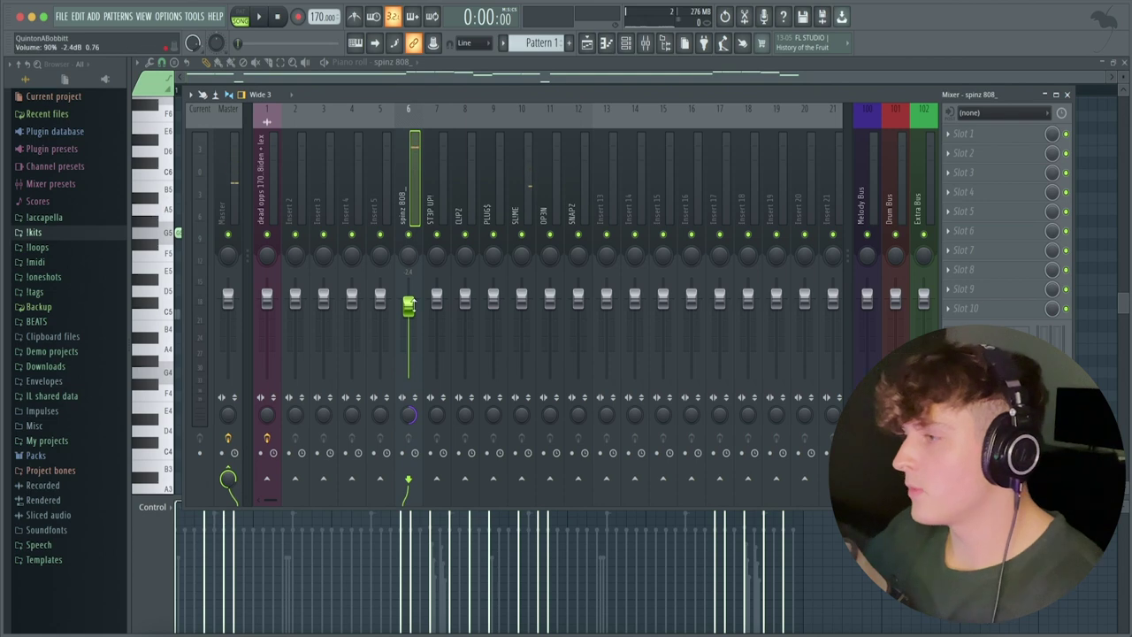
{"action": "left_click_drag", "start_coordinate": [407, 305], "coordinate": [408, 289]}
{"action": "key", "text": "space"}
{"action": "key", "text": "space"}
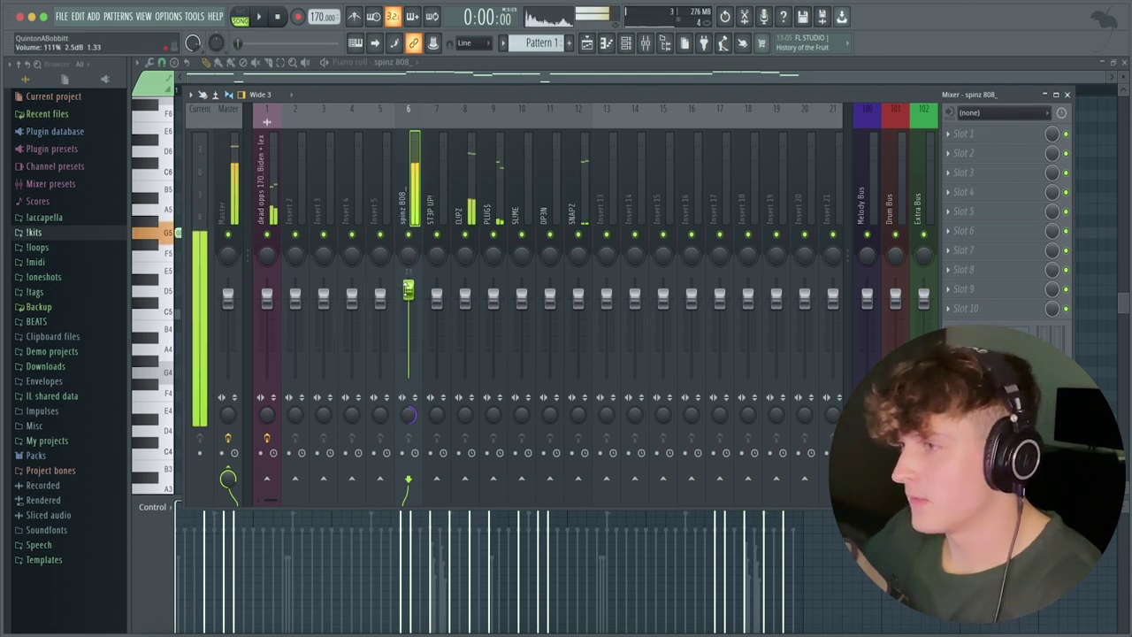
{"action": "key", "text": "space"}
{"action": "key", "text": "space"}
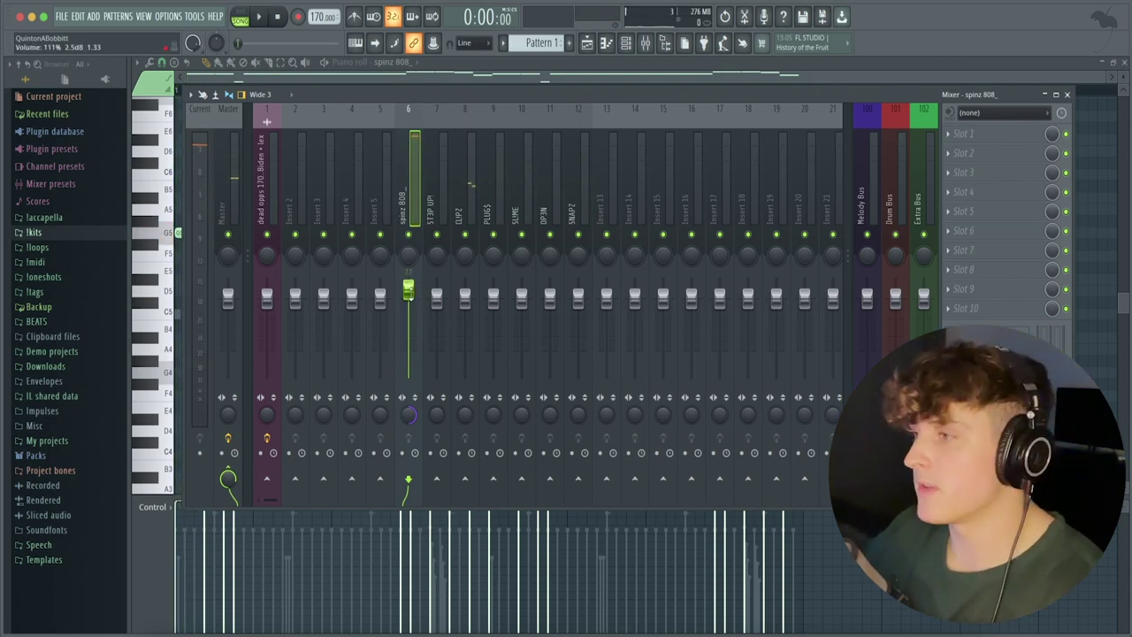
Try Fruity Soft Clipper in the first effect slot of the spinz 808_ mixer track, setting the track volume to 102% while replaying the beat
{"action": "left_click", "coordinate": [963, 133]}
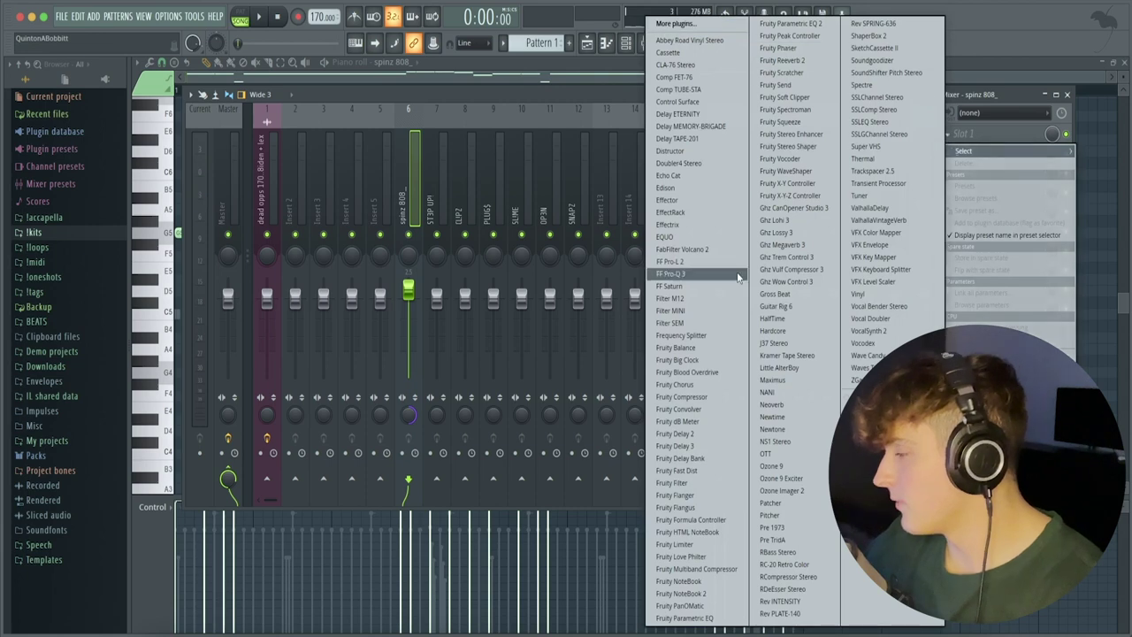
{"action": "left_click", "coordinate": [785, 98]}
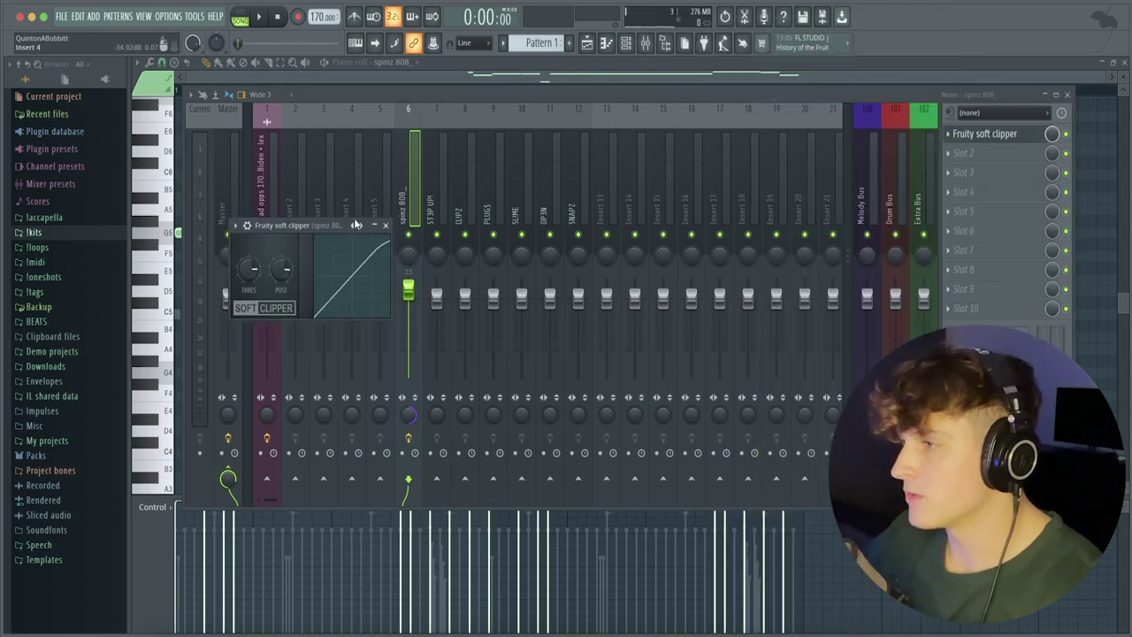
{"action": "key", "text": "space"}
{"action": "left_click", "coordinate": [385, 225]}
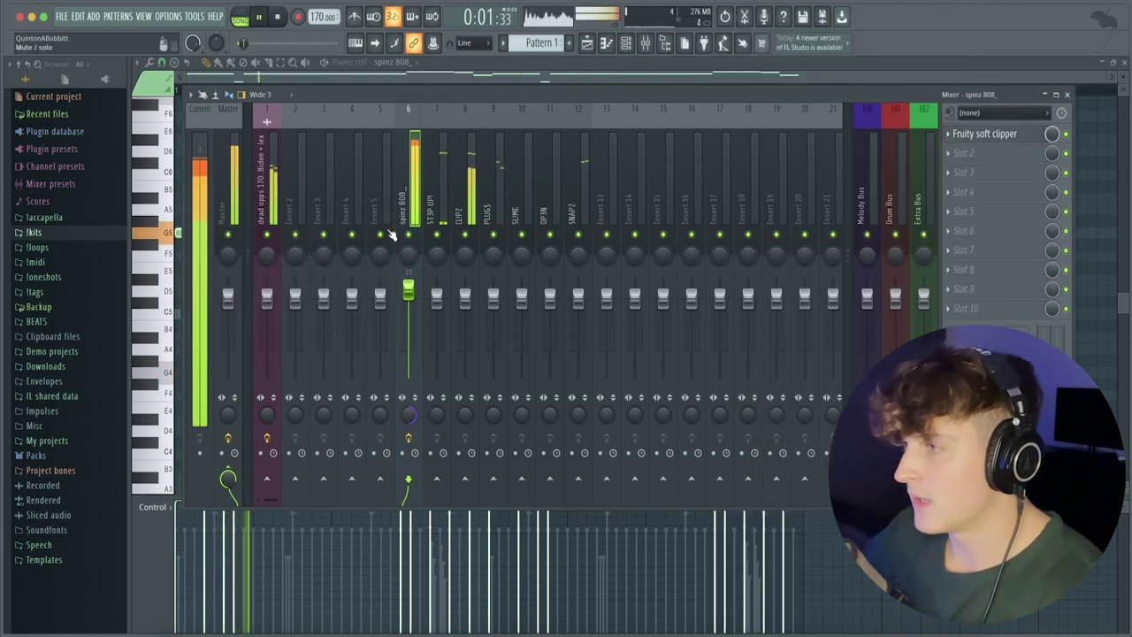
{"action": "key", "text": "space"}
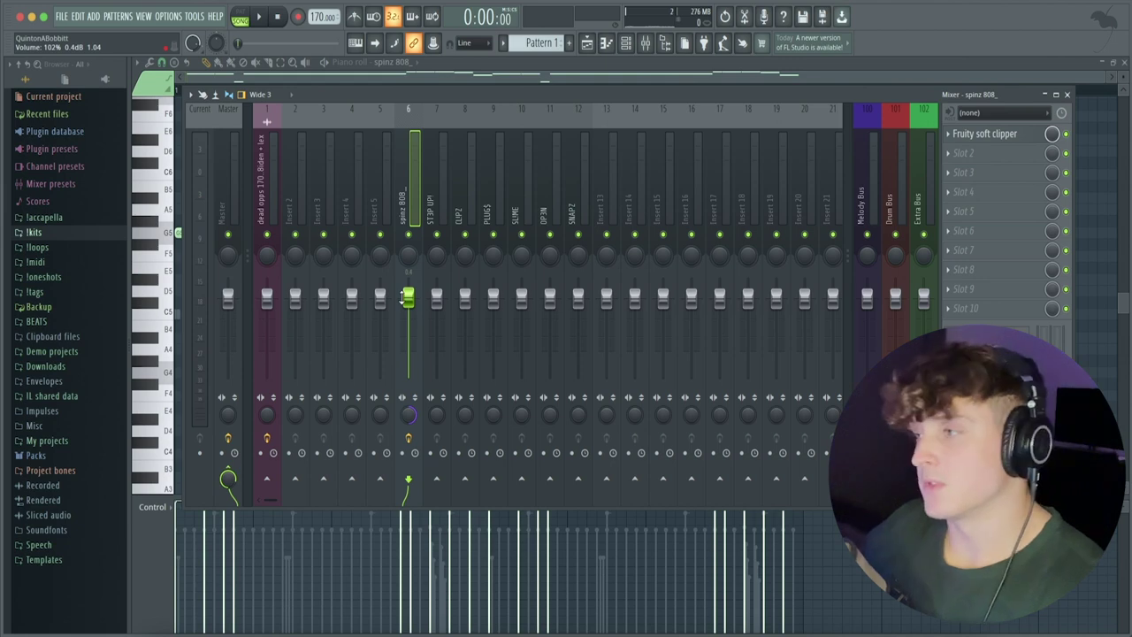
{"action": "key", "text": "space"}
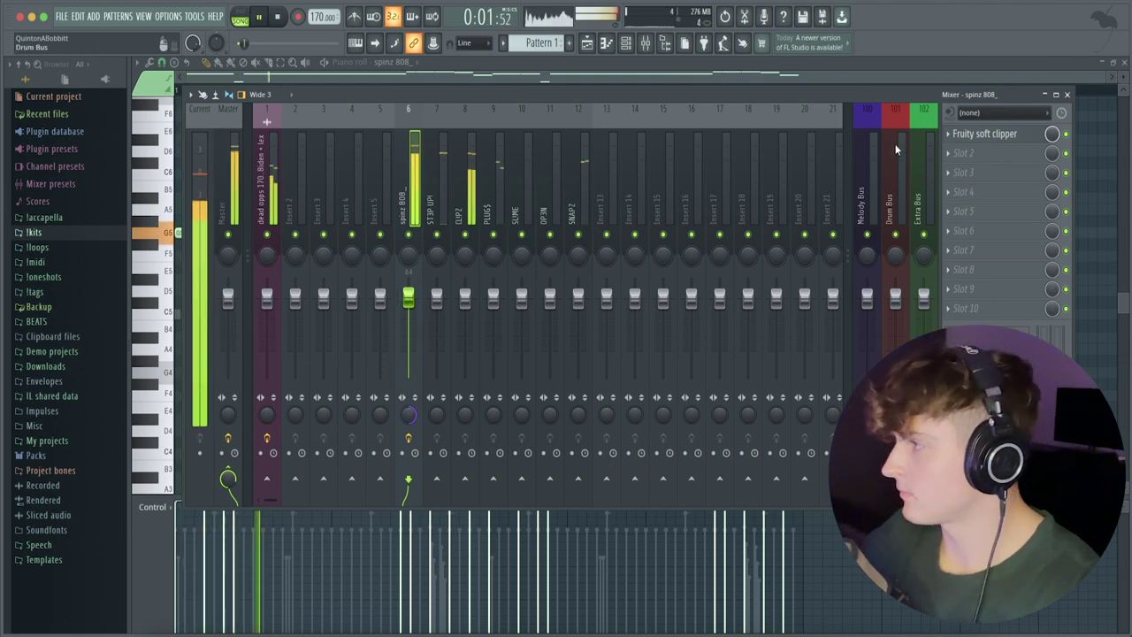
{"action": "key", "text": "space"}
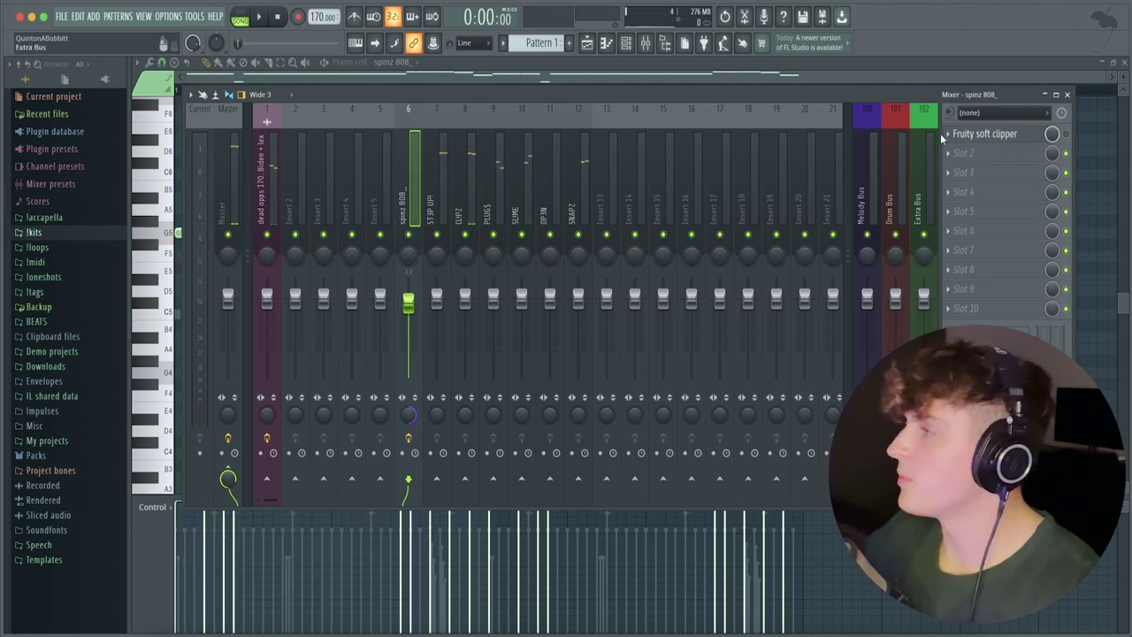
Remove Fruity Soft Clipper from the spinz 808_ mixer track, set its volume to about 93%, and replay the beat
{"action": "left_click", "coordinate": [947, 134]}
{"action": "left_click", "coordinate": [963, 164]}
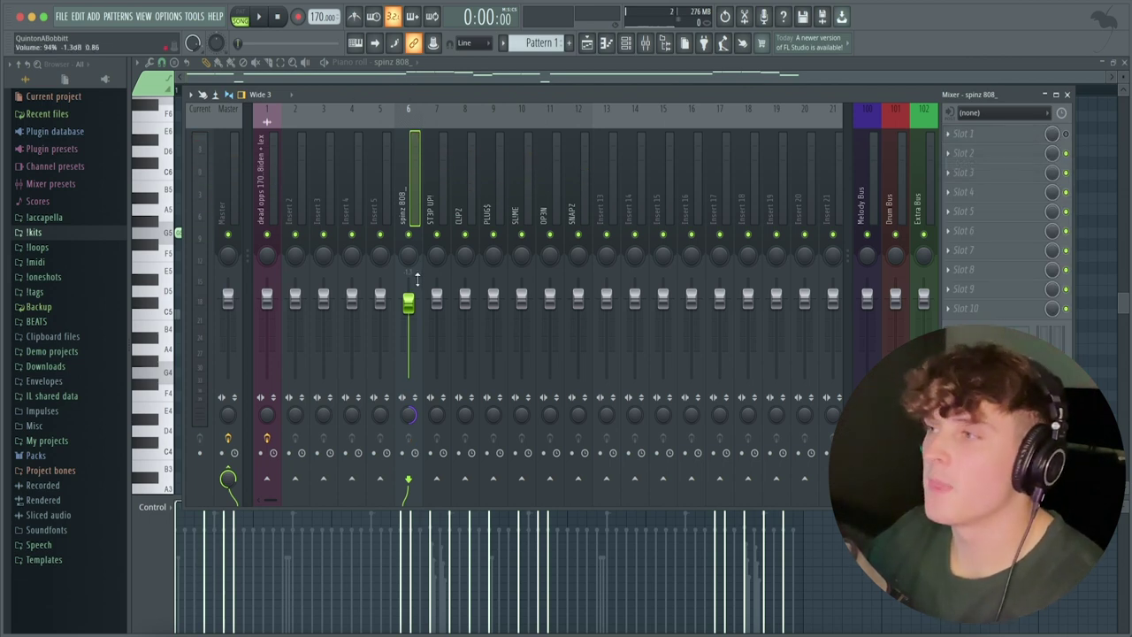
{"action": "key", "text": "space"}
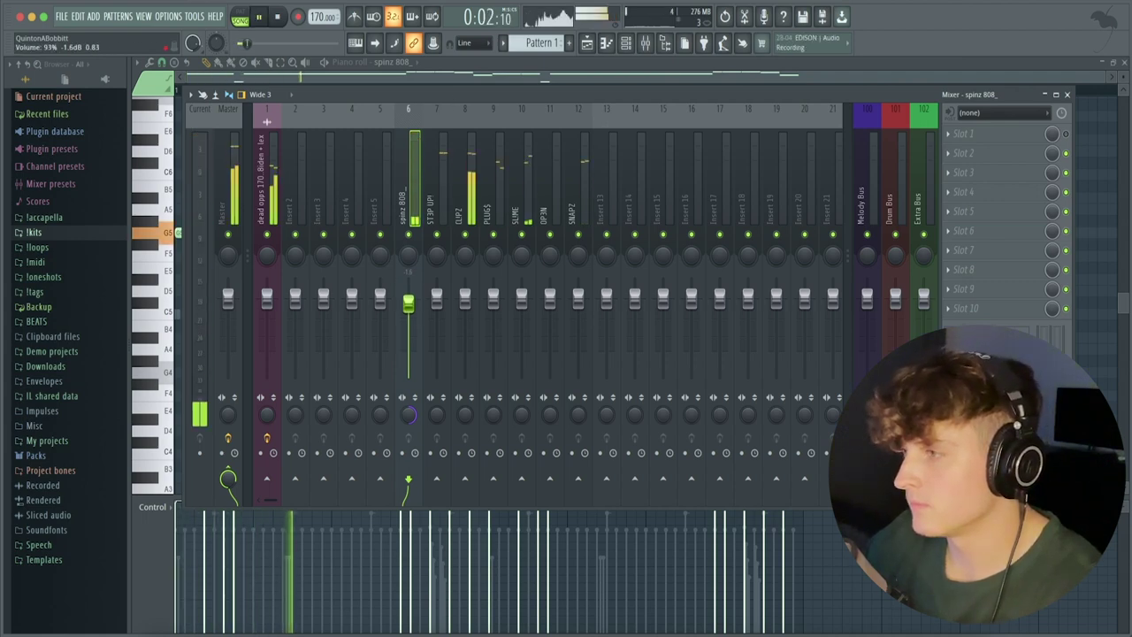
{"action": "key", "text": "space"}
Load the !hihat mixer track state onto the CL!PZ mixer track
{"action": "left_click", "coordinate": [467, 177]}
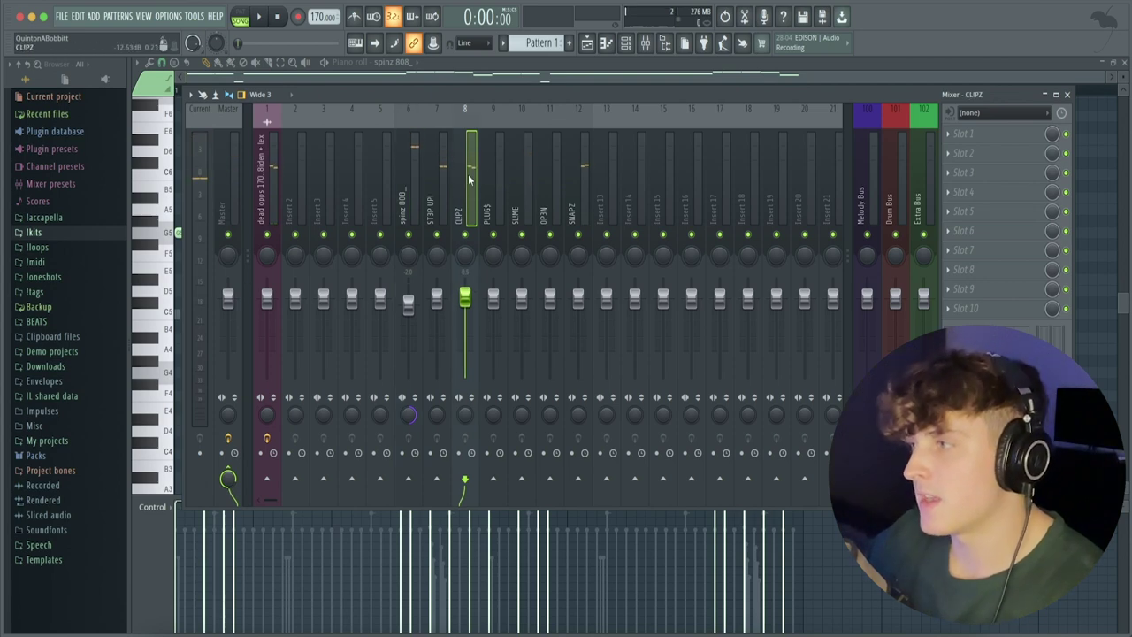
{"action": "right_click", "coordinate": [469, 181]}
{"action": "mouse_move", "coordinate": [531, 176]}
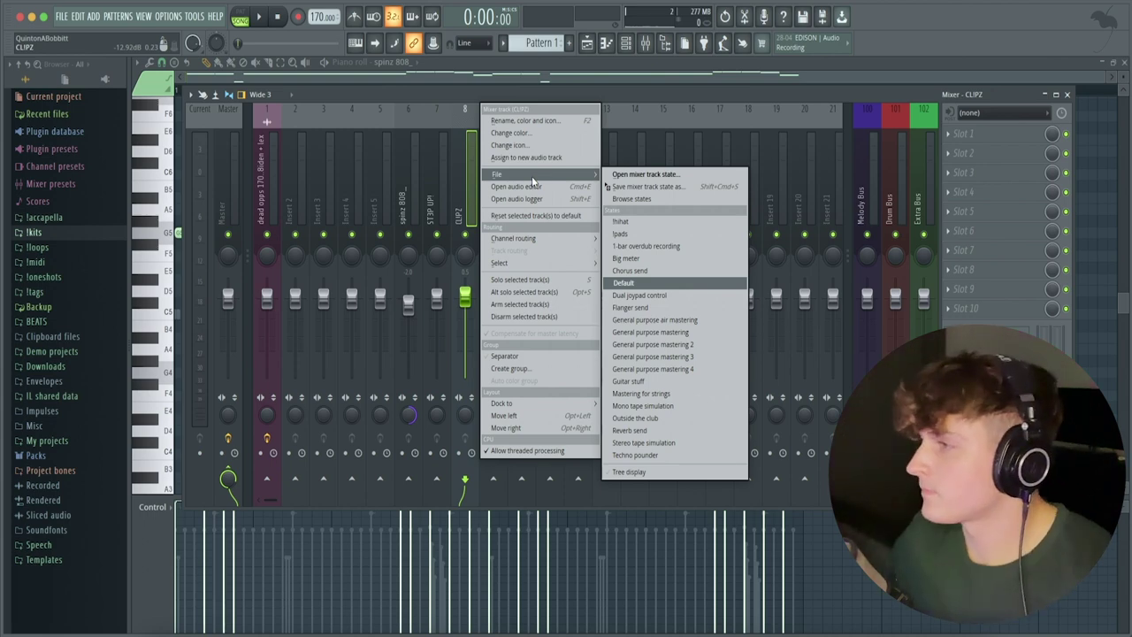
{"action": "left_click", "coordinate": [640, 223]}
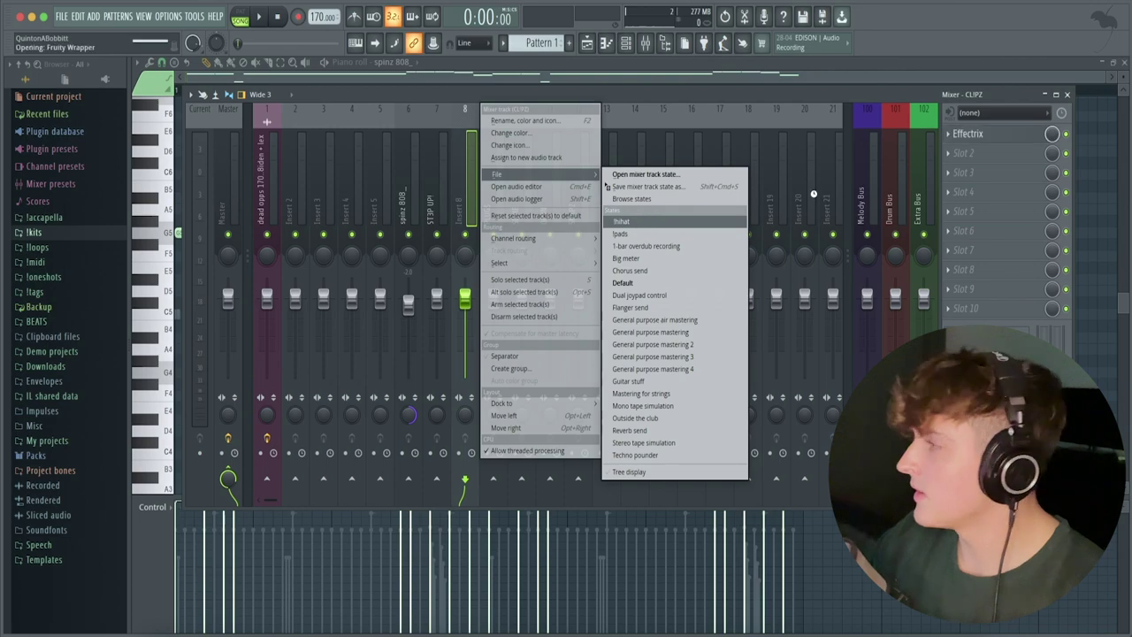
Review the Effectrix and Fruity Reeverb 2 settings on insert 8, slightly lowering the Effectrix mix level
{"action": "left_click", "coordinate": [968, 135]}
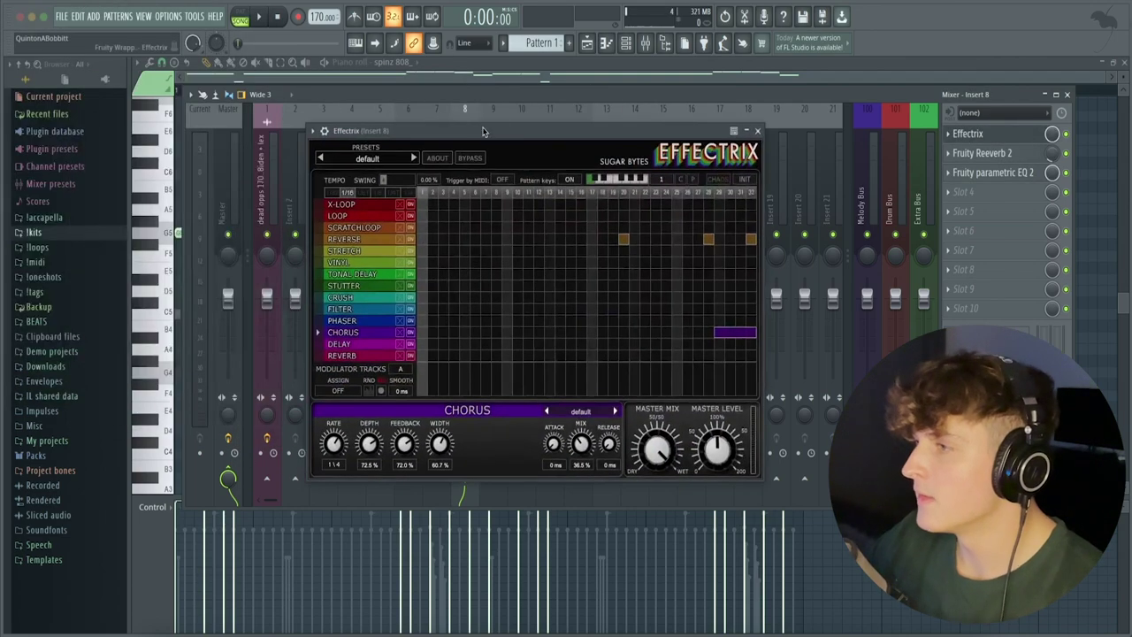
{"action": "left_click_drag", "start_coordinate": [482, 131], "coordinate": [492, 110]}
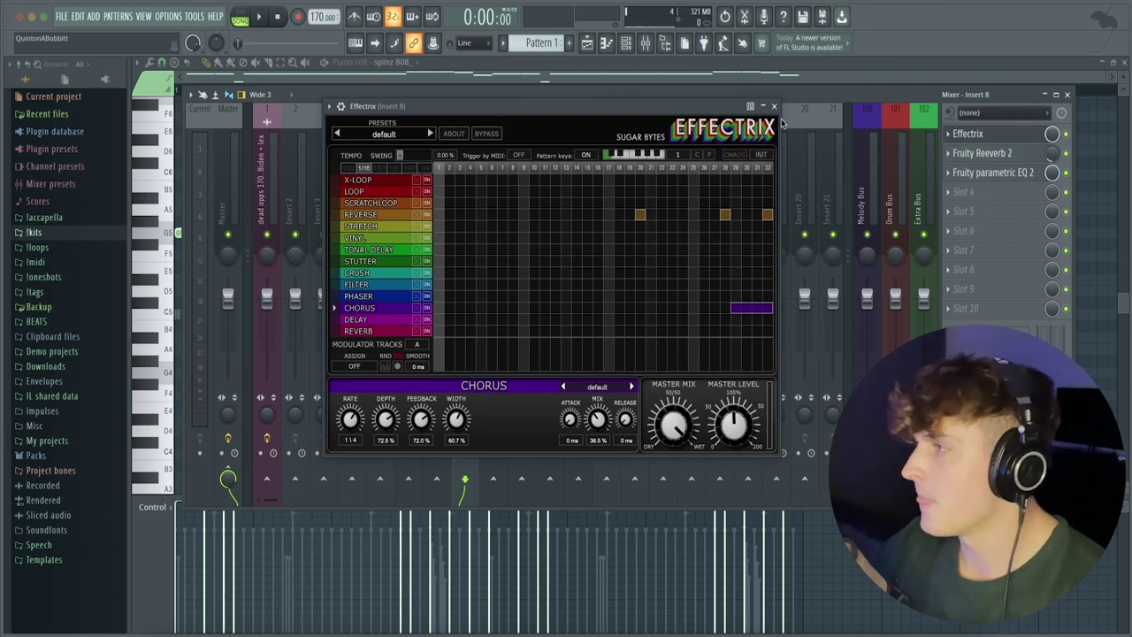
{"action": "left_click", "coordinate": [775, 107]}
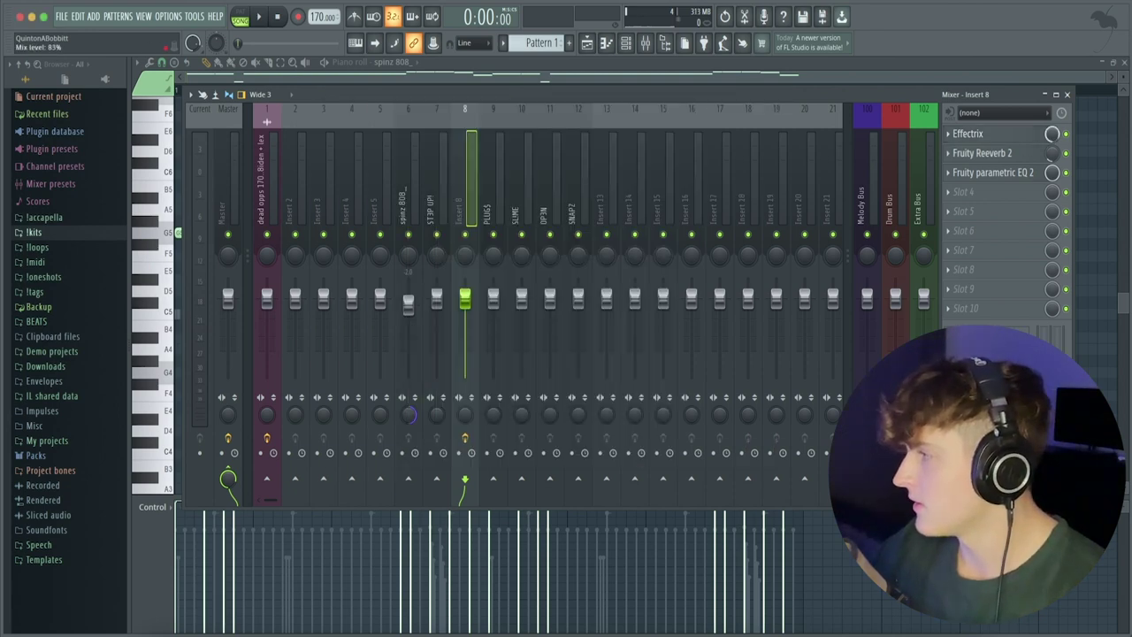
{"action": "left_click", "coordinate": [1007, 155]}
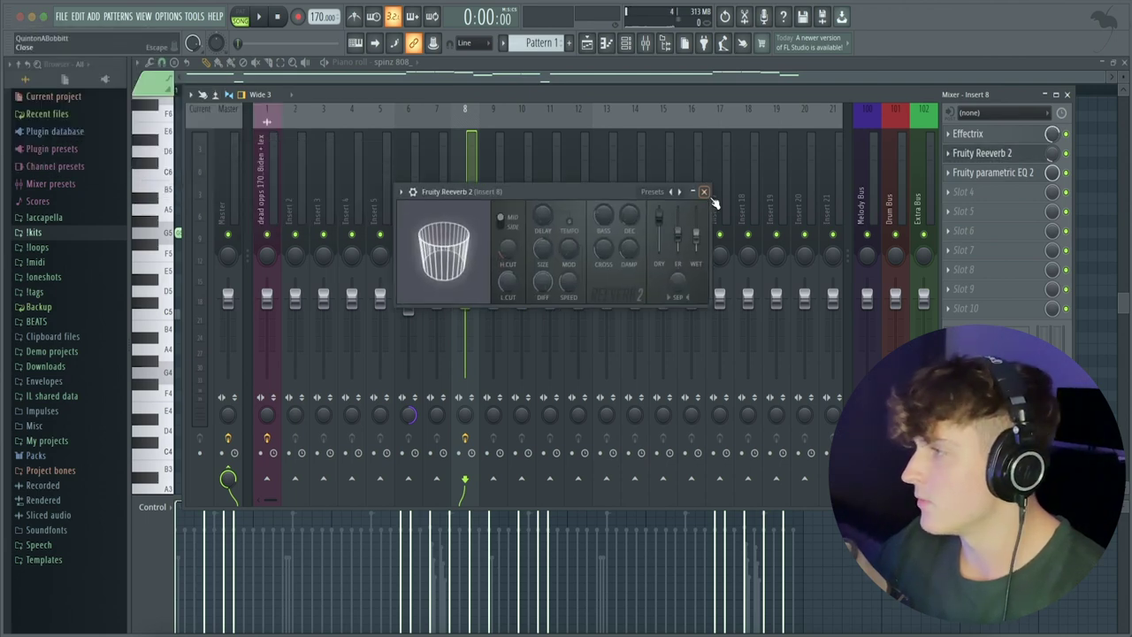
{"action": "left_click", "coordinate": [710, 189]}
Set the band 1 high-pass cutoff in insert 8's Fruity Parametric EQ 2 to about 130 Hz
{"action": "left_click", "coordinate": [1011, 181]}
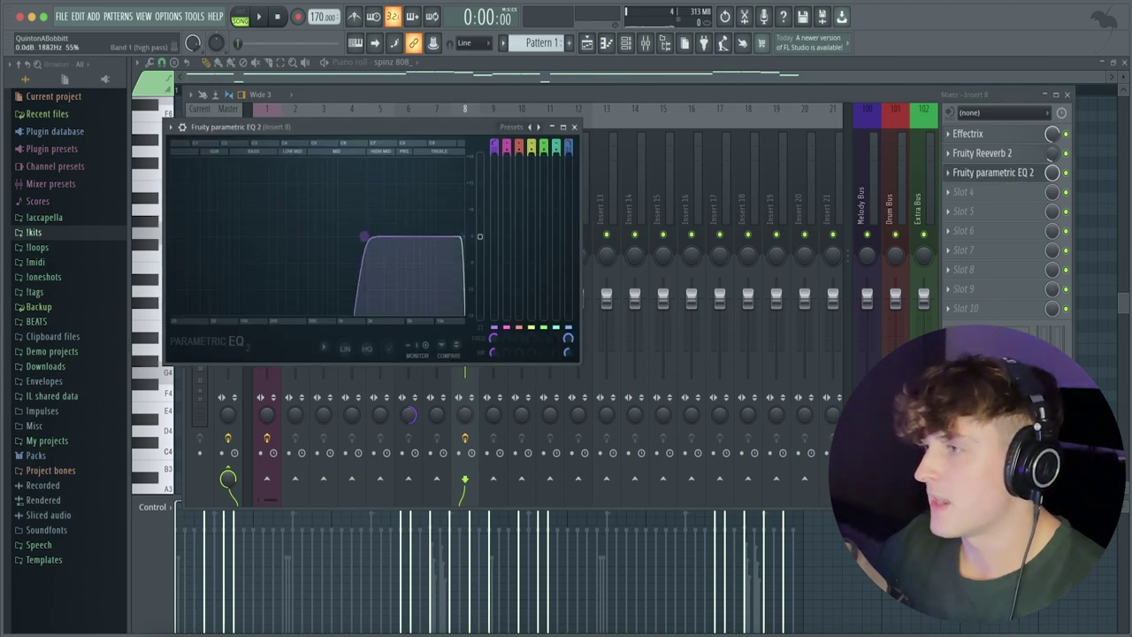
{"action": "left_click_drag", "start_coordinate": [363, 237], "coordinate": [258, 237]}
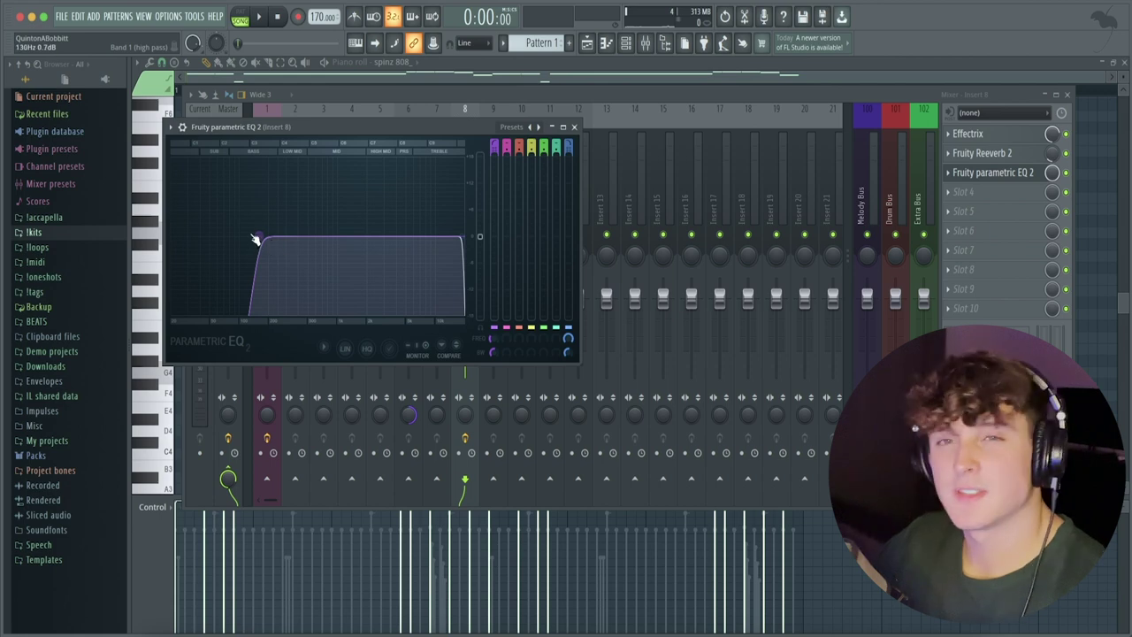
{"action": "key", "text": "Escape"}
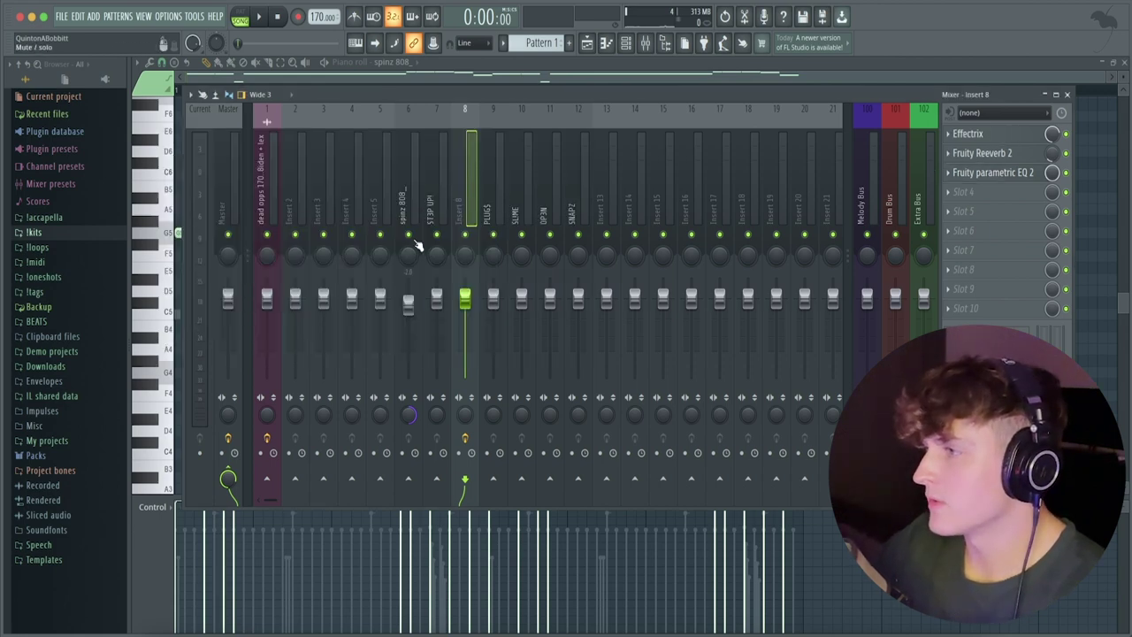
Isolate mixer inserts 6 to 12 and balance the drum track volumes while the beat plays
{"action": "mouse_move", "coordinate": [419, 246]}
{"action": "left_mouse_down"}
{"action": "mouse_move", "coordinate": [546, 251]}
{"action": "mouse_move", "coordinate": [535, 250]}
{"action": "mouse_move", "coordinate": [551, 238]}
{"action": "mouse_move", "coordinate": [535, 239]}
{"action": "mouse_move", "coordinate": [580, 232]}
{"action": "left_mouse_up"}
{"action": "left_click", "coordinate": [534, 244]}
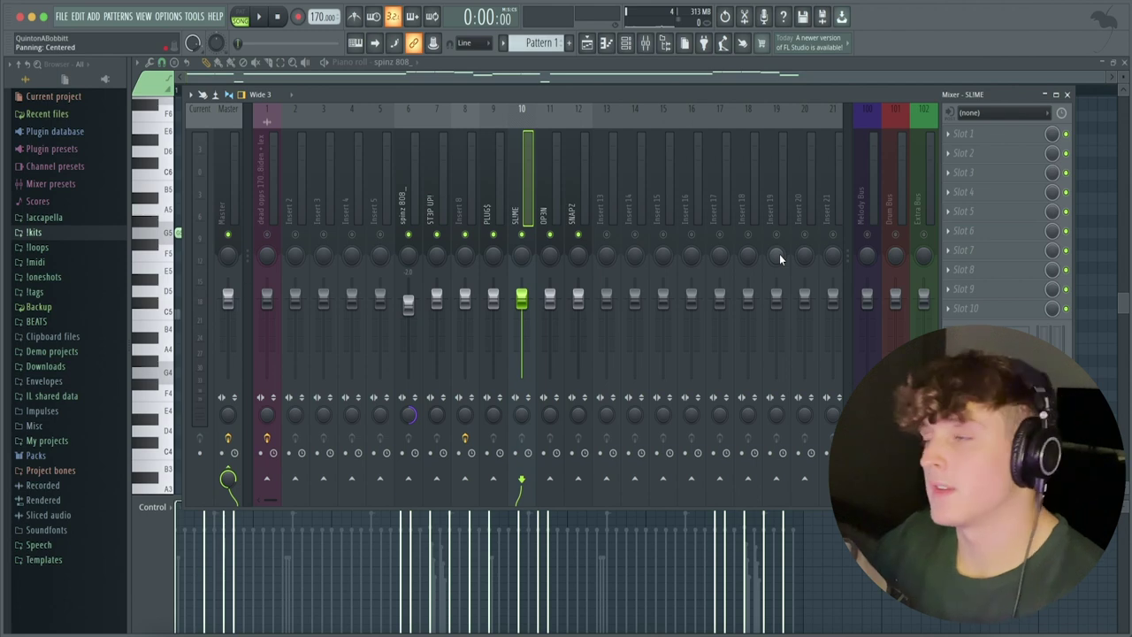
{"action": "key", "text": "space"}
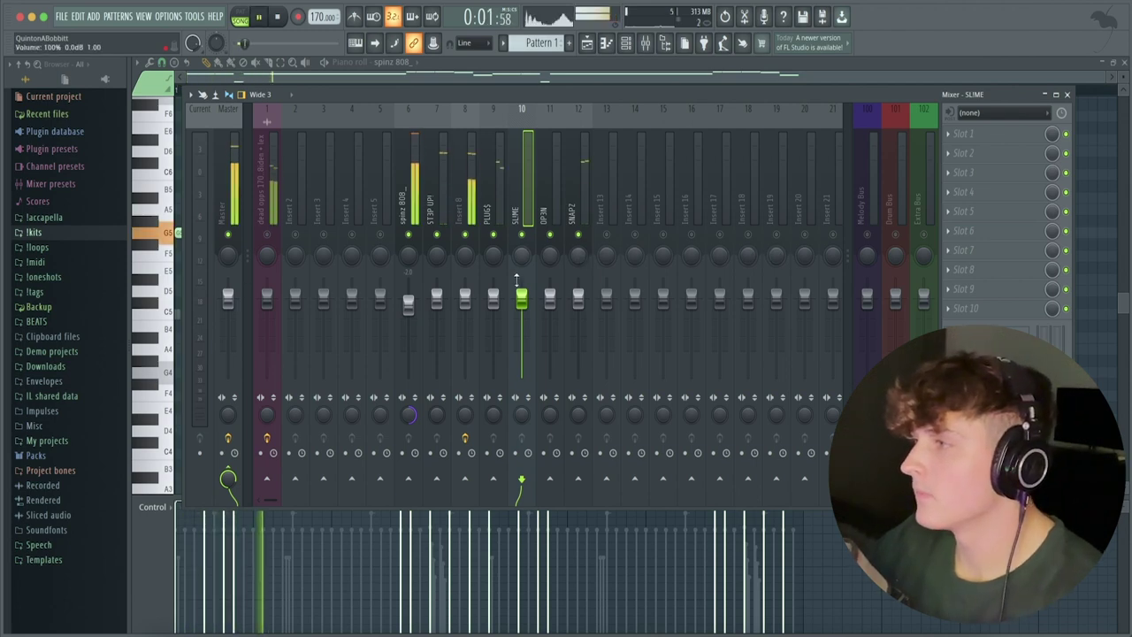
{"action": "left_click", "coordinate": [473, 206]}
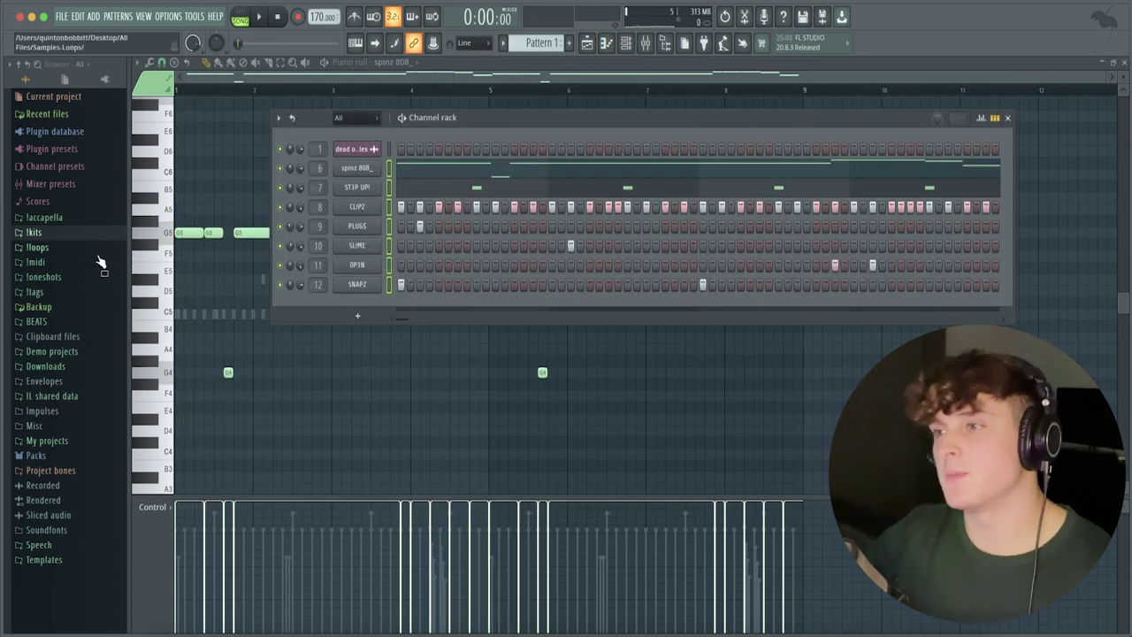
Add the D3STR0 kick from the !!QB drum kit's Kicks folder as a new channel above spinz 808_
{"action": "left_click", "coordinate": [37, 236]}
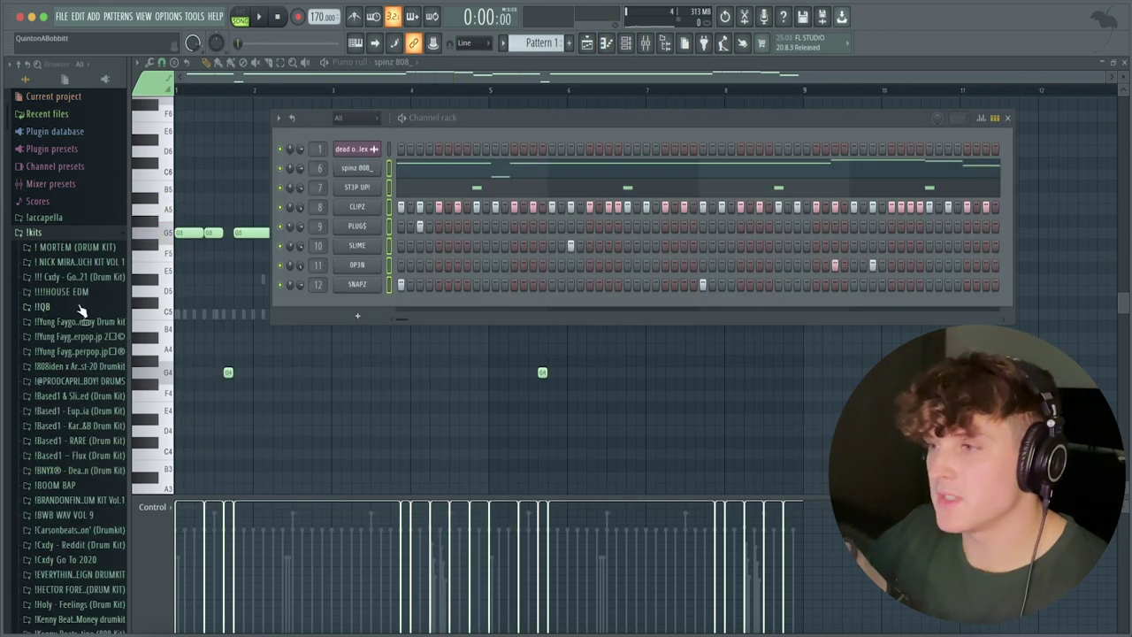
{"action": "left_click", "coordinate": [78, 306]}
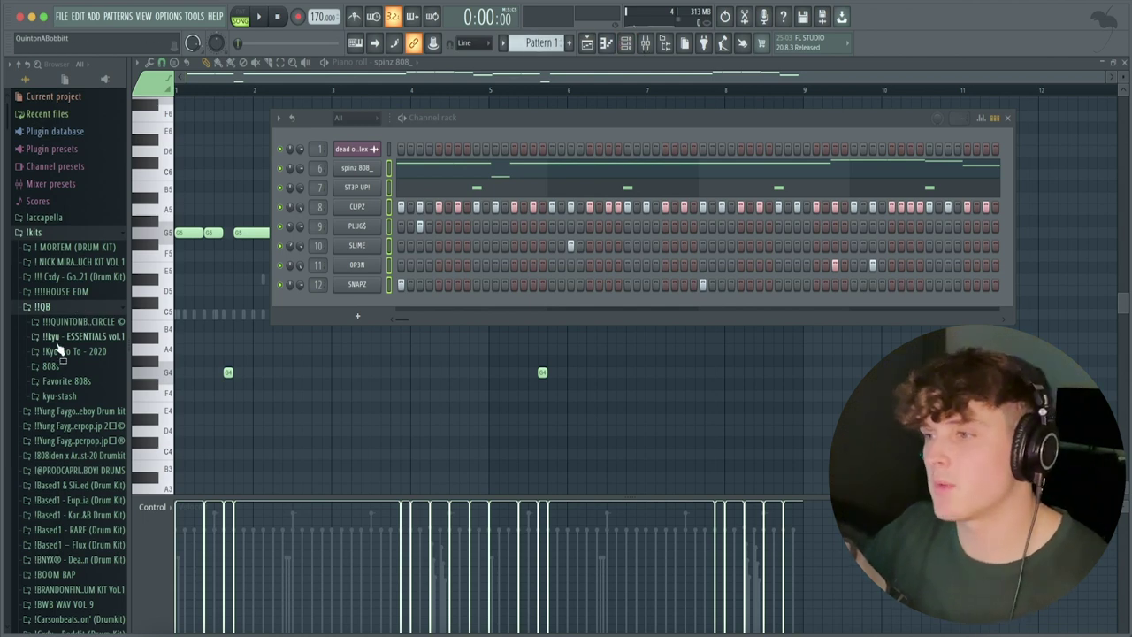
{"action": "left_click", "coordinate": [80, 321]}
{"action": "left_click", "coordinate": [82, 314]}
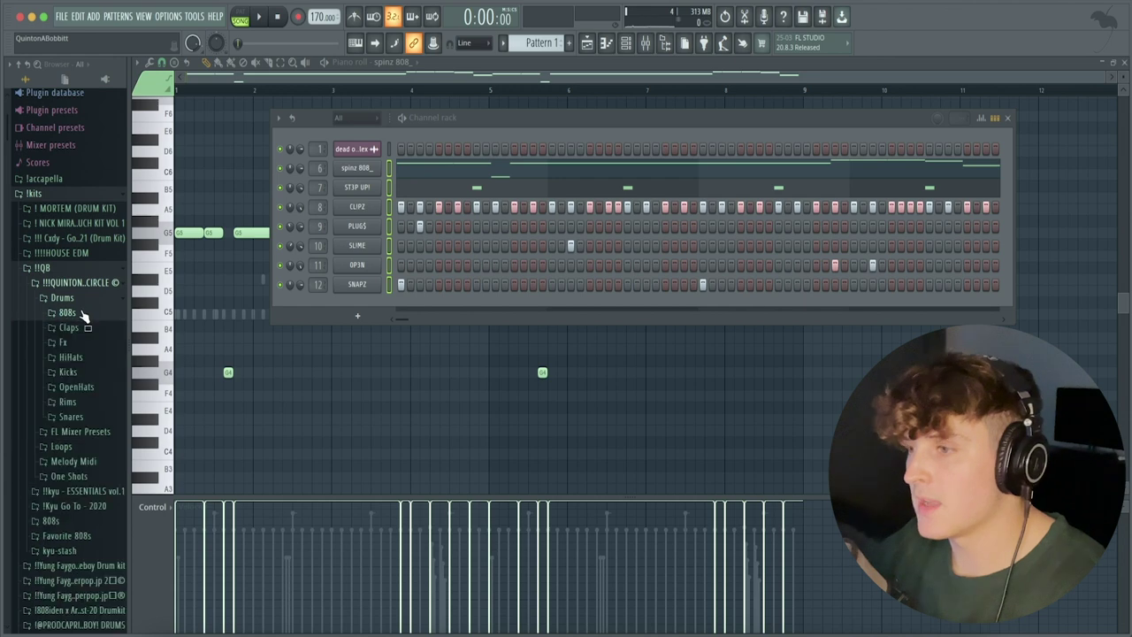
{"action": "left_click", "coordinate": [66, 372]}
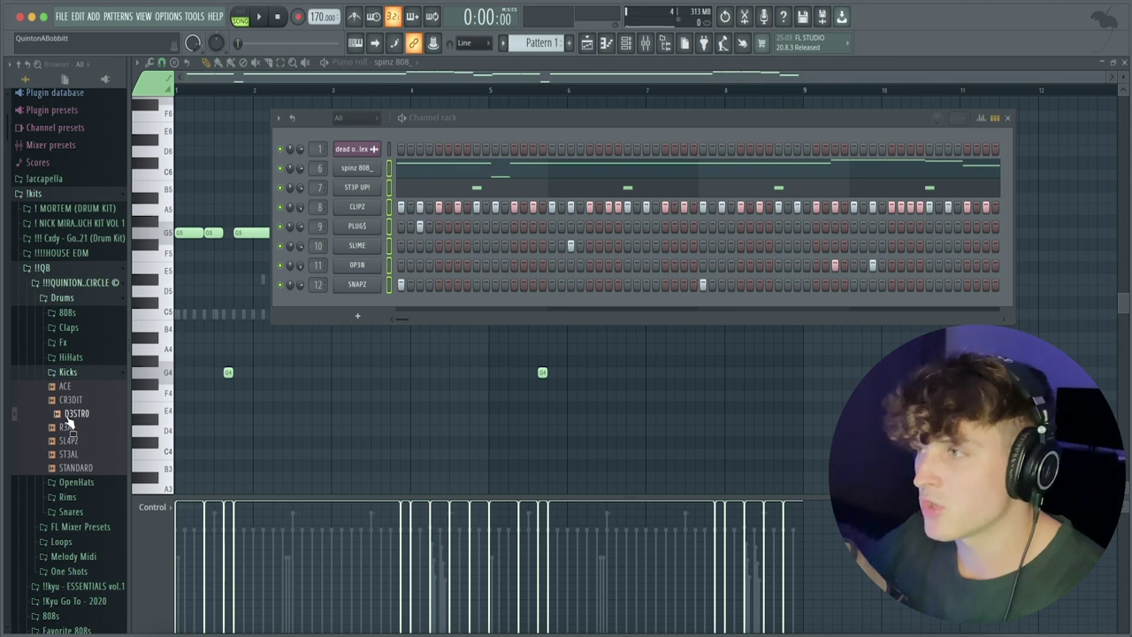
{"action": "left_click_drag", "start_coordinate": [69, 423], "coordinate": [298, 173]}
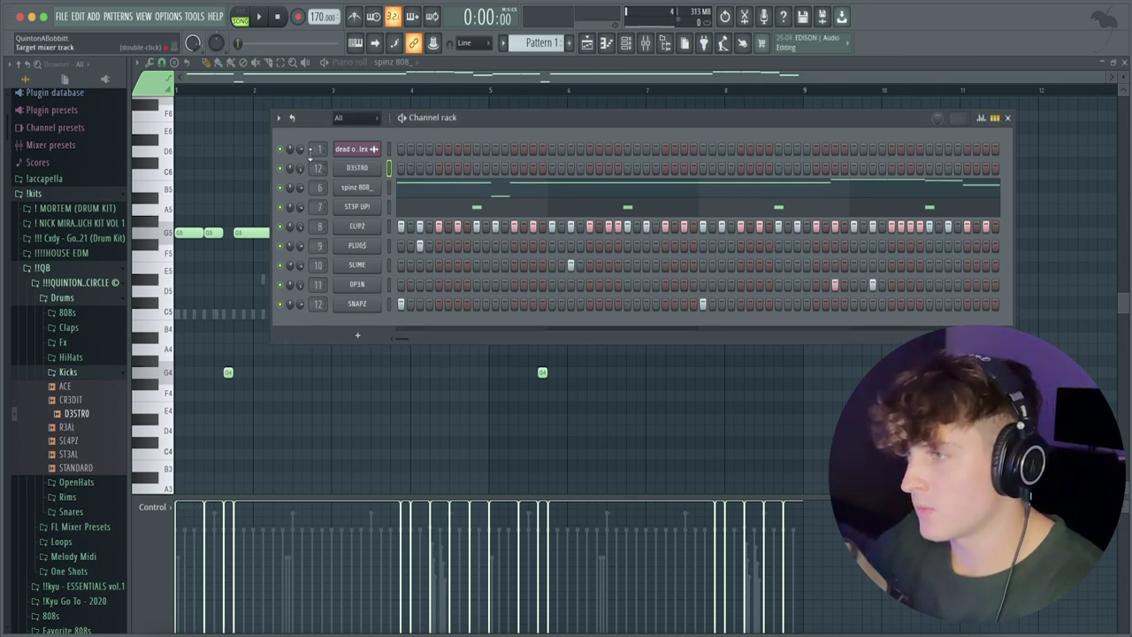
Route the D3STR0 kick to mixer track 5 and isolate inserts 5 to 12
{"action": "left_click_drag", "start_coordinate": [318, 168], "coordinate": [317, 177]}
{"action": "key", "text": "F9"}
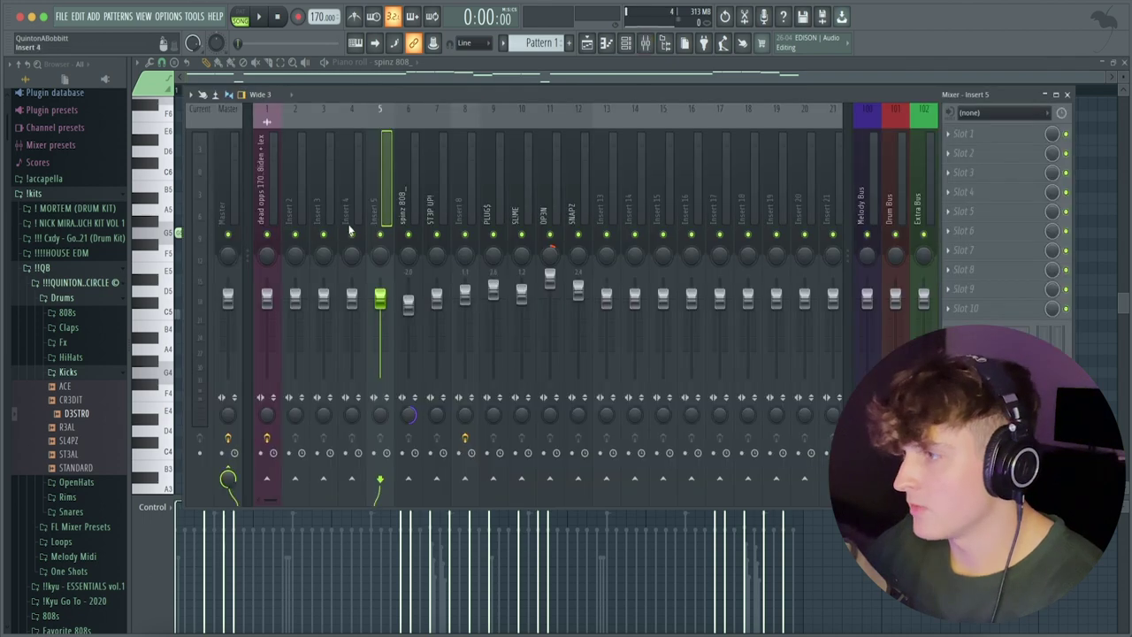
{"action": "right_click", "coordinate": [380, 235]}
{"action": "left_click", "coordinate": [409, 234]}
{"action": "left_click_drag", "start_coordinate": [414, 240], "coordinate": [583, 247]}
Place a D3STR0 kick on the pattern's first step, show its piano roll, and play the beat
{"action": "left_click", "coordinate": [624, 44]}
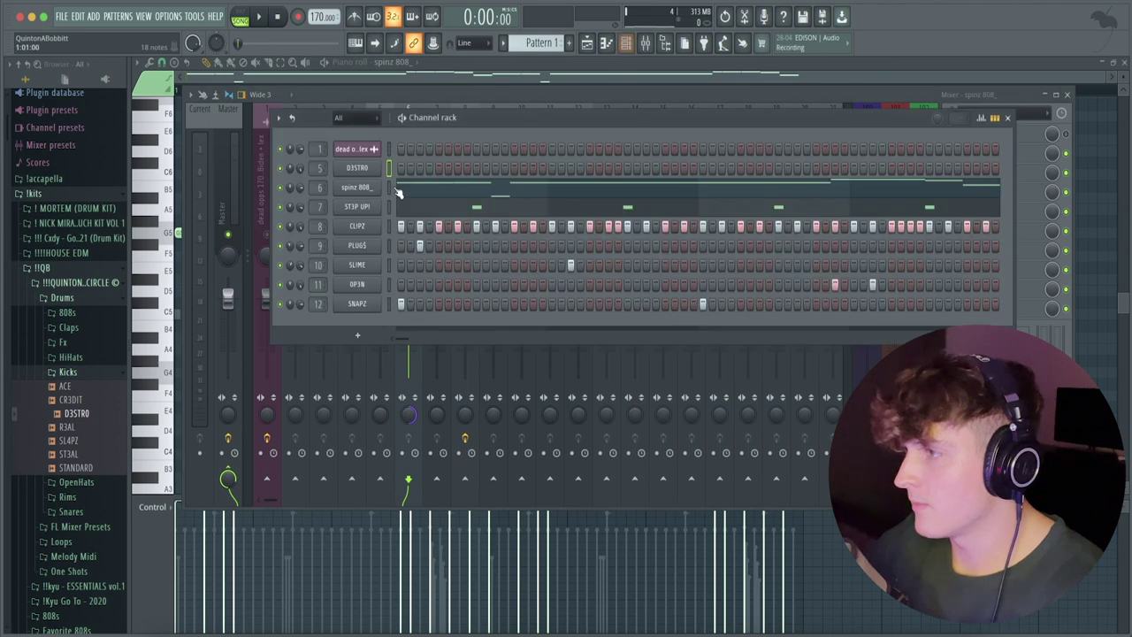
{"action": "right_click", "coordinate": [380, 164]}
{"action": "left_click", "coordinate": [402, 169]}
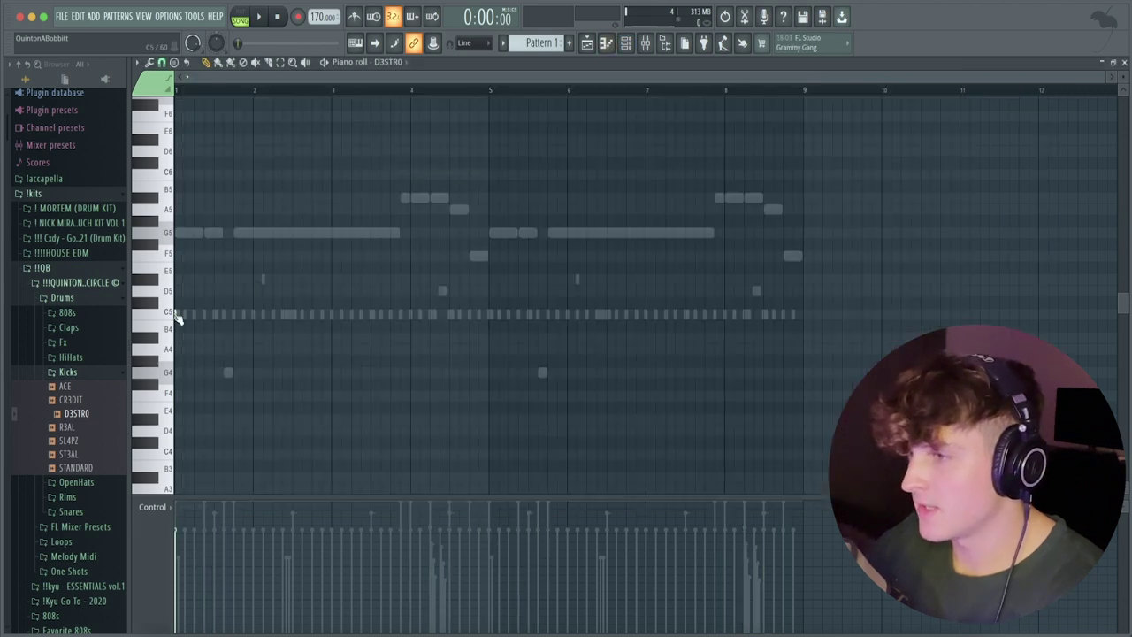
{"action": "key", "text": "space"}
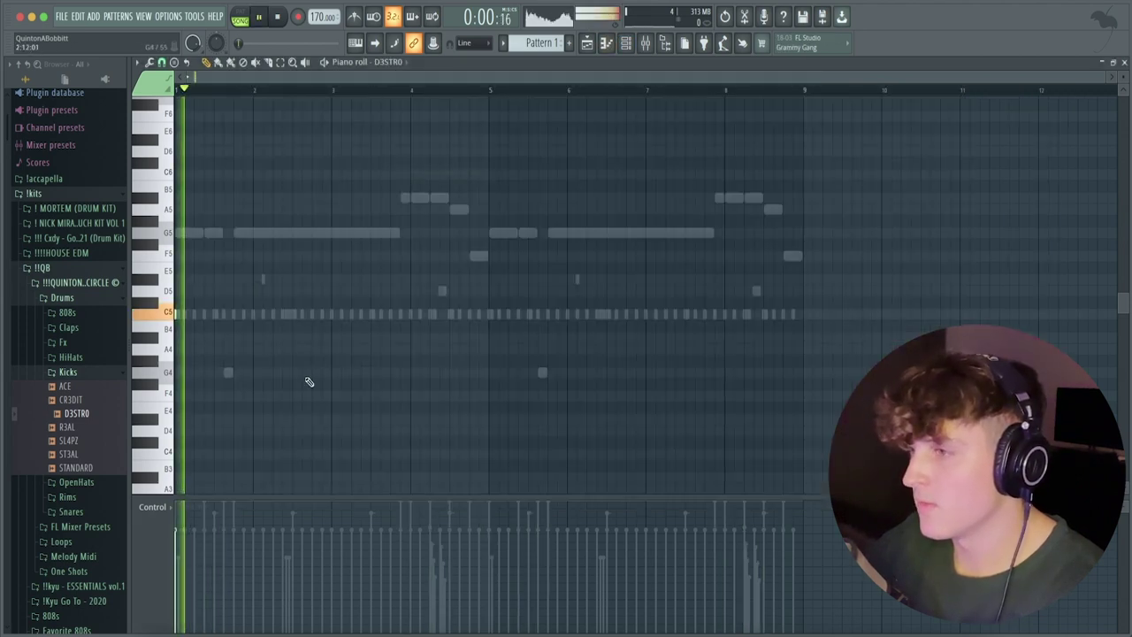
{"action": "key", "text": "space"}
Isolate the kick on insert 5 together with the spinz 808_ on insert 6, and play them back
{"action": "key", "text": "F9"}
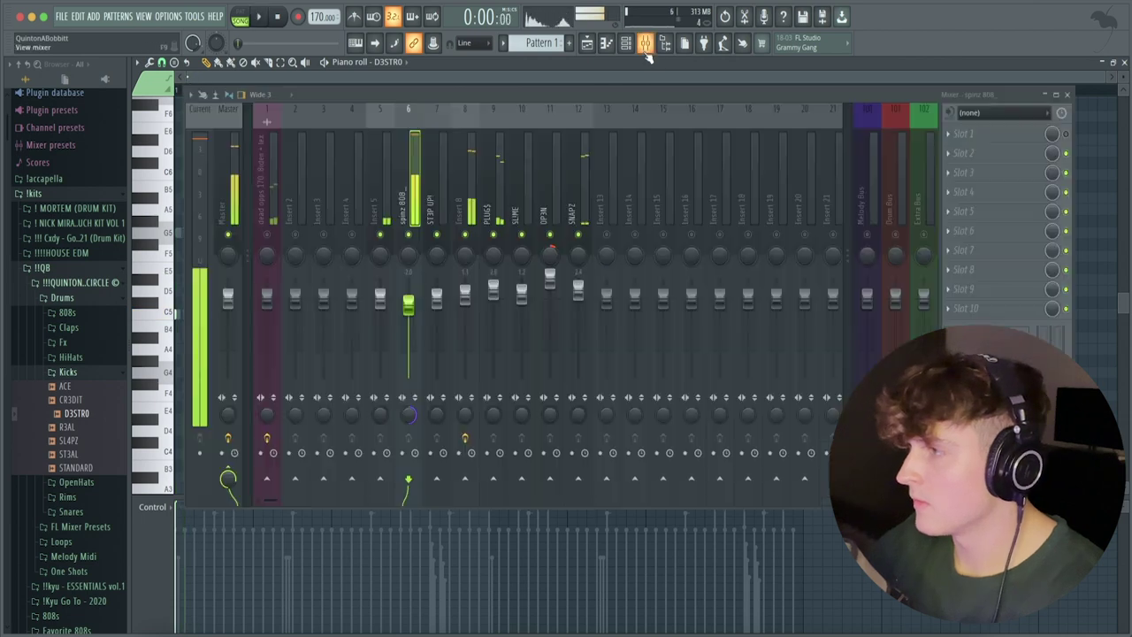
{"action": "left_click", "coordinate": [383, 208]}
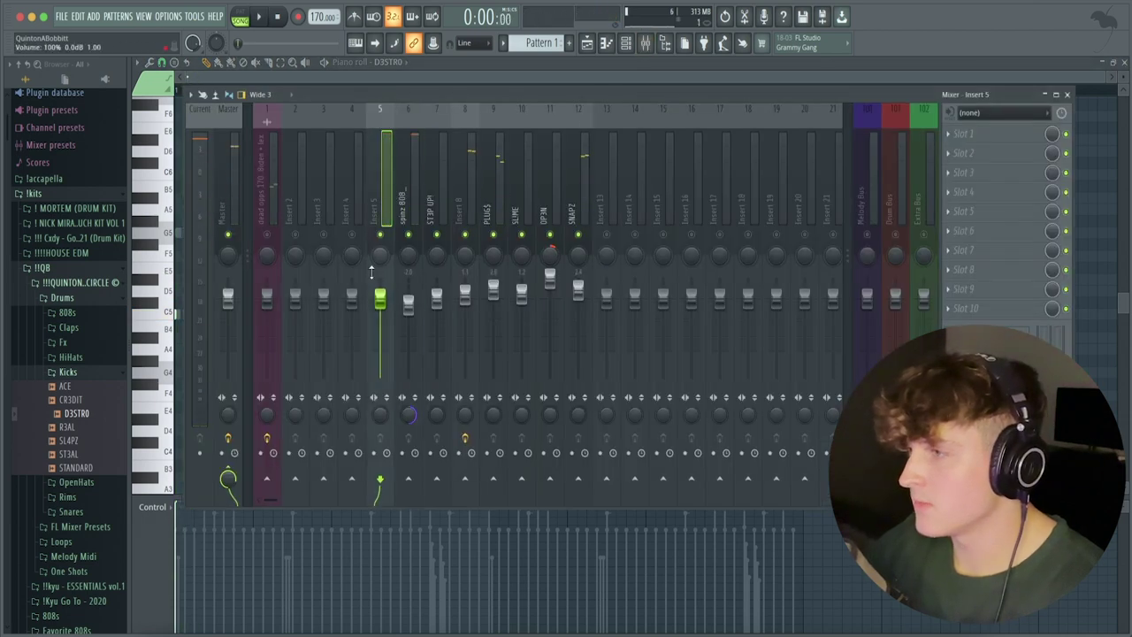
{"action": "right_click", "coordinate": [383, 234]}
{"action": "left_click", "coordinate": [408, 234]}
{"action": "key", "text": "space"}
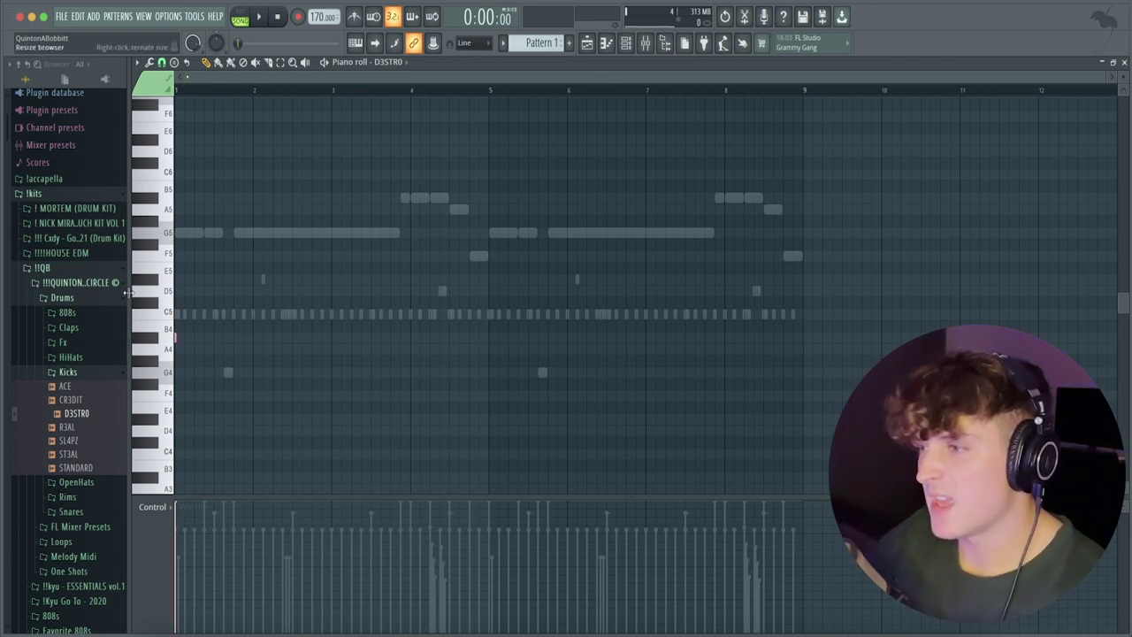
Compare the first D3STR0 kick note at A4 and A#4 against the 808 in playback, leaving it on A#4
{"action": "key", "text": "space"}
{"action": "key", "text": "space"}
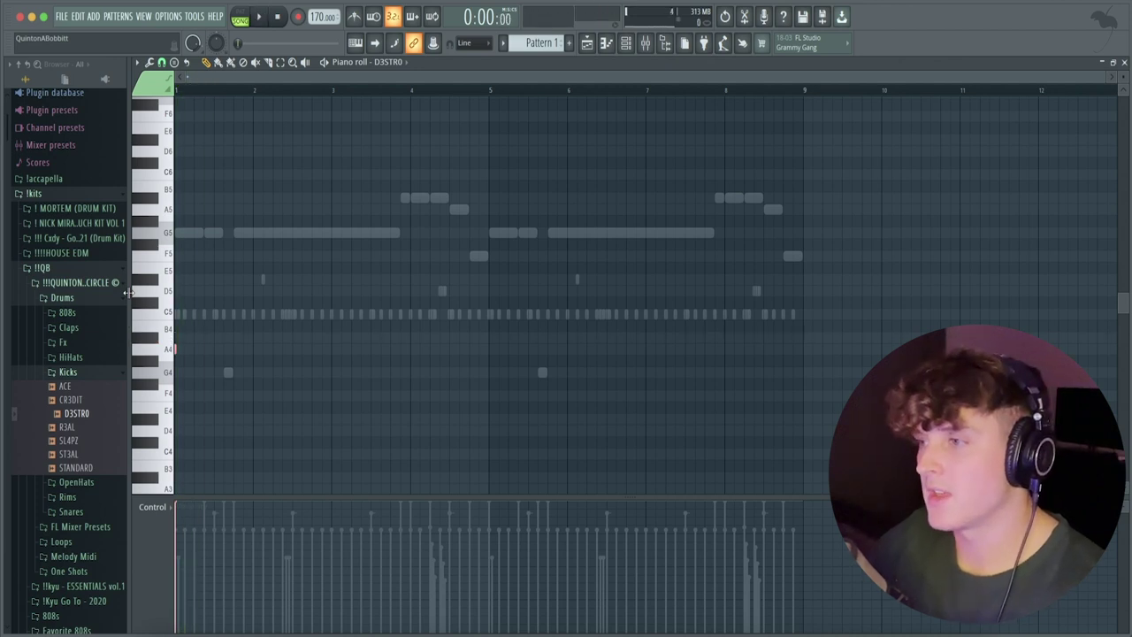
{"action": "key", "text": "space"}
{"action": "key", "text": "space"}
{"action": "key", "text": "space"}
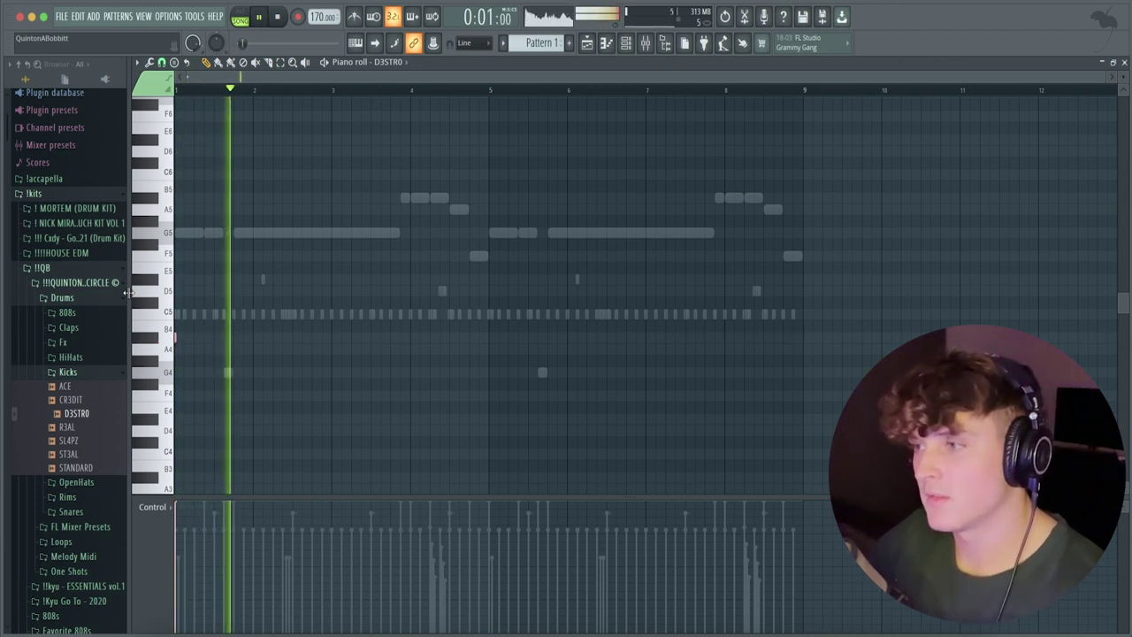
Add two more kick notes at A#4 under the 808 hits in bars 1 and 4, checking them in playback
{"action": "key", "text": "space"}
{"action": "key", "text": "space"}
{"action": "key", "text": "space"}
{"action": "key", "text": "space"}
{"action": "key", "text": "space"}
{"action": "key", "text": "space"}
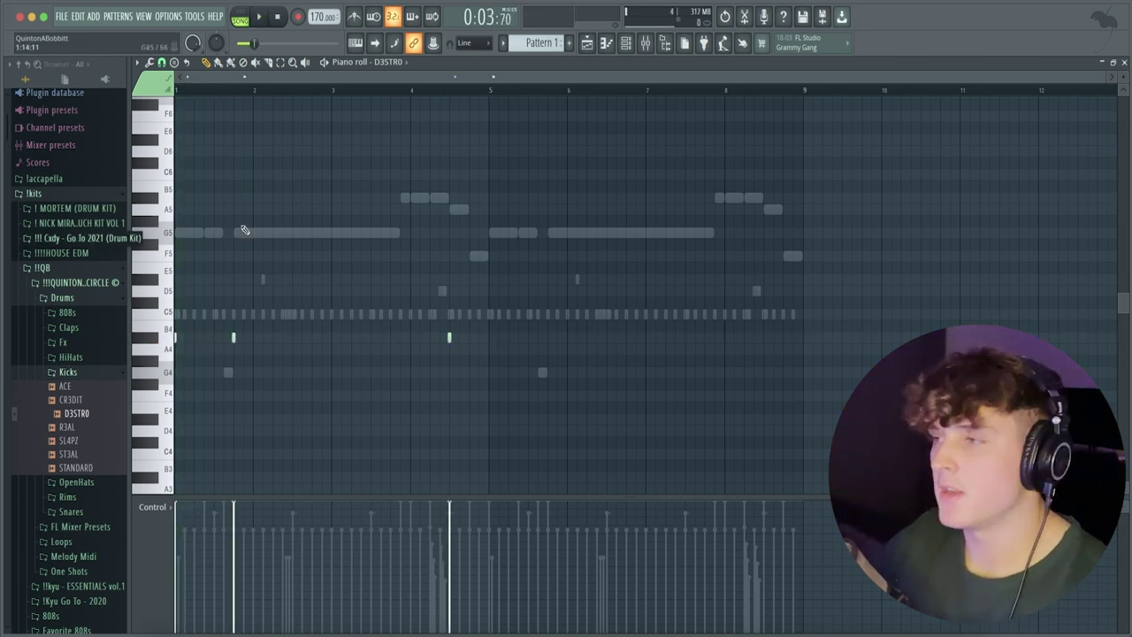
Duplicate the kick notes of bars 1 to 4 into bars 5 to 8 and clear the time selection
{"action": "left_click_drag", "start_coordinate": [510, 400], "coordinate": [174, 205]}
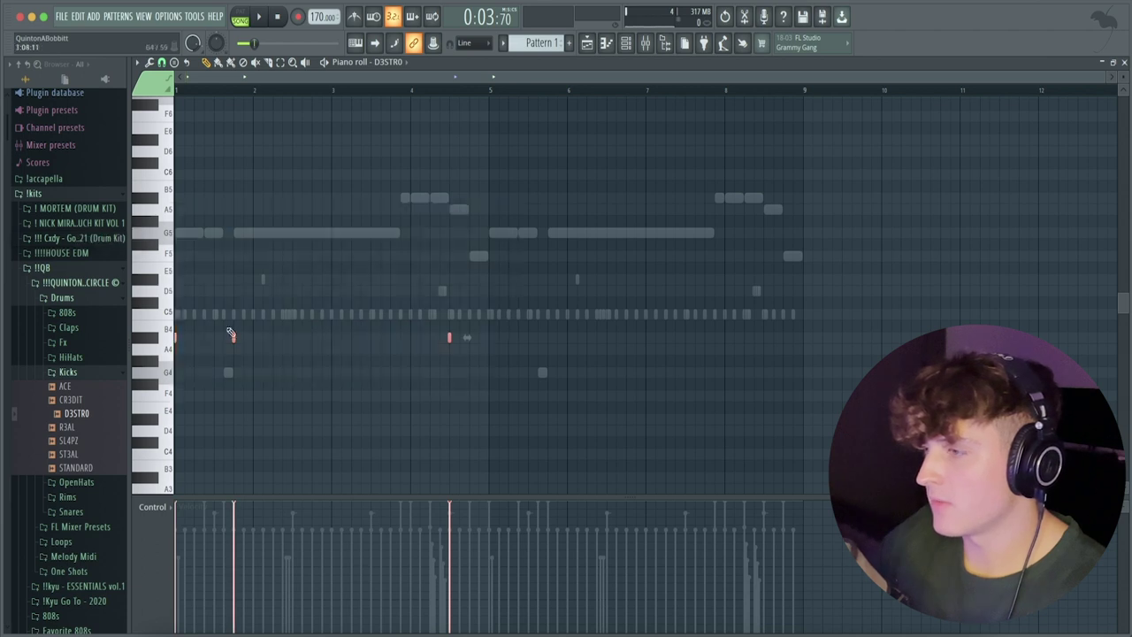
{"action": "left_click", "coordinate": [422, 408], "text": "ctrl"}
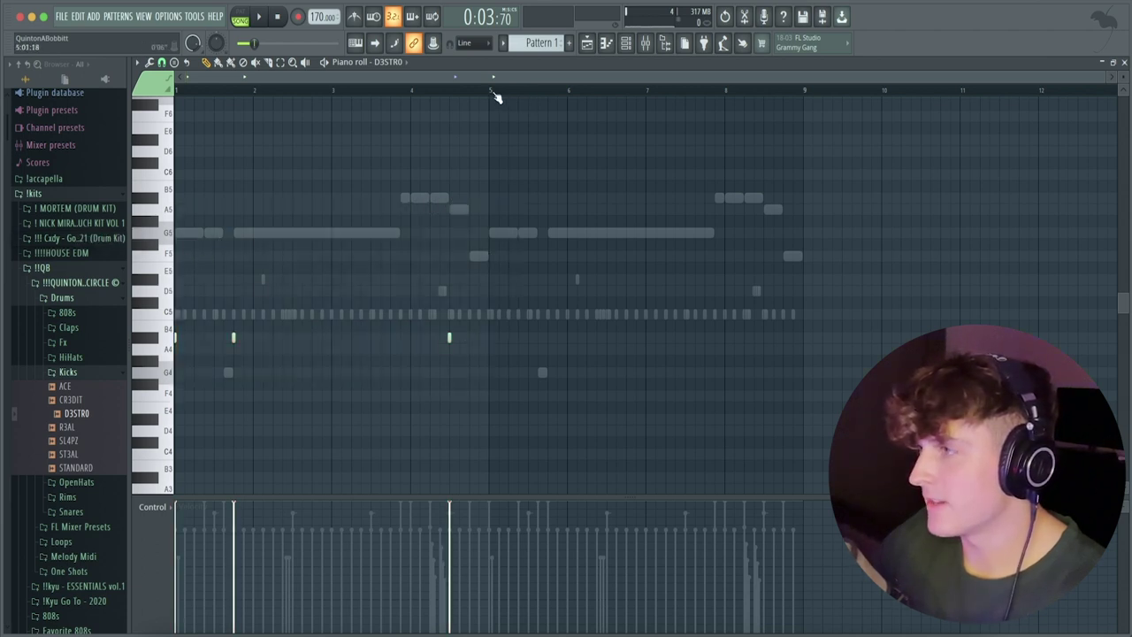
{"action": "left_click_drag", "start_coordinate": [492, 92], "coordinate": [212, 92]}
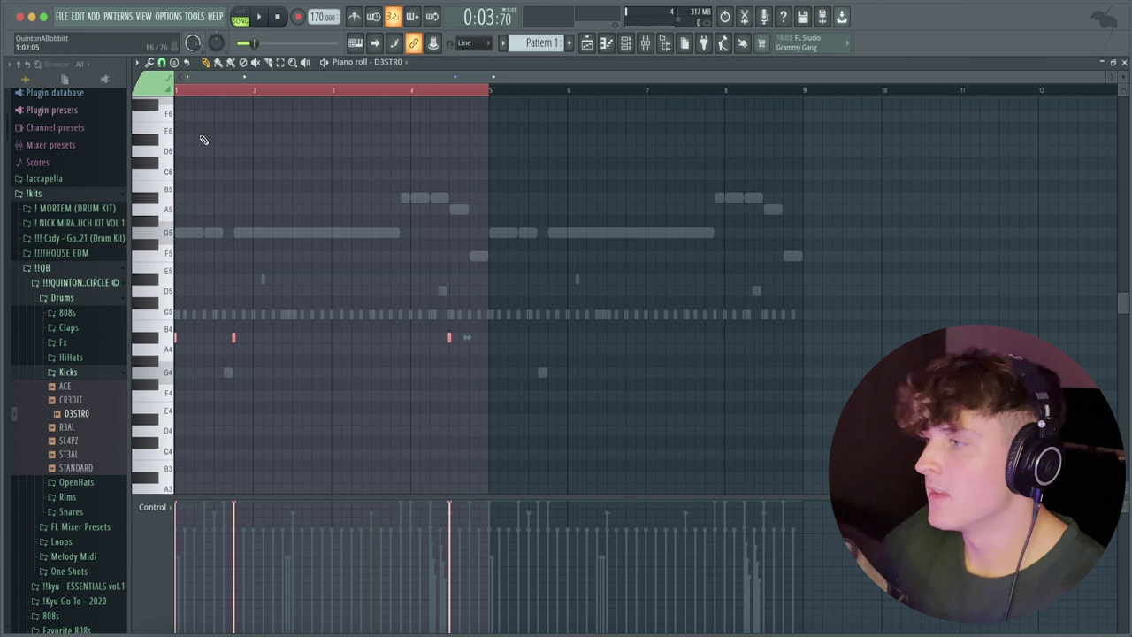
{"action": "key", "text": "ctrl+b"}
{"action": "left_click", "coordinate": [256, 92]}
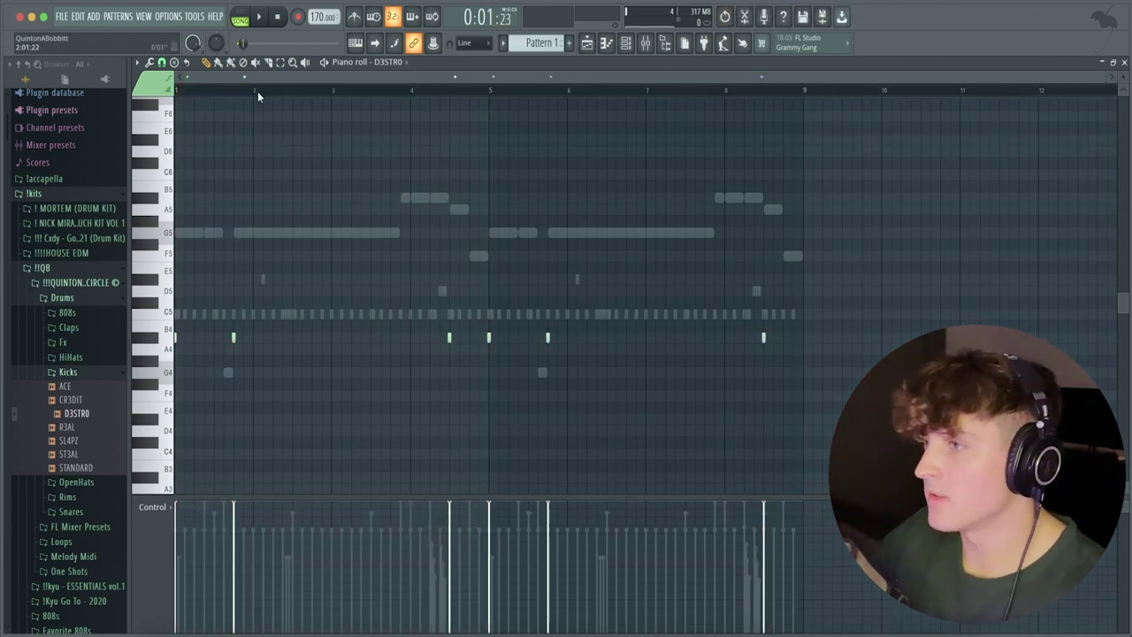
Lower the kick's volume on insert 5, replace D3STR0 with the ST3AL kick sample, and play the beat
{"action": "left_click", "coordinate": [647, 44]}
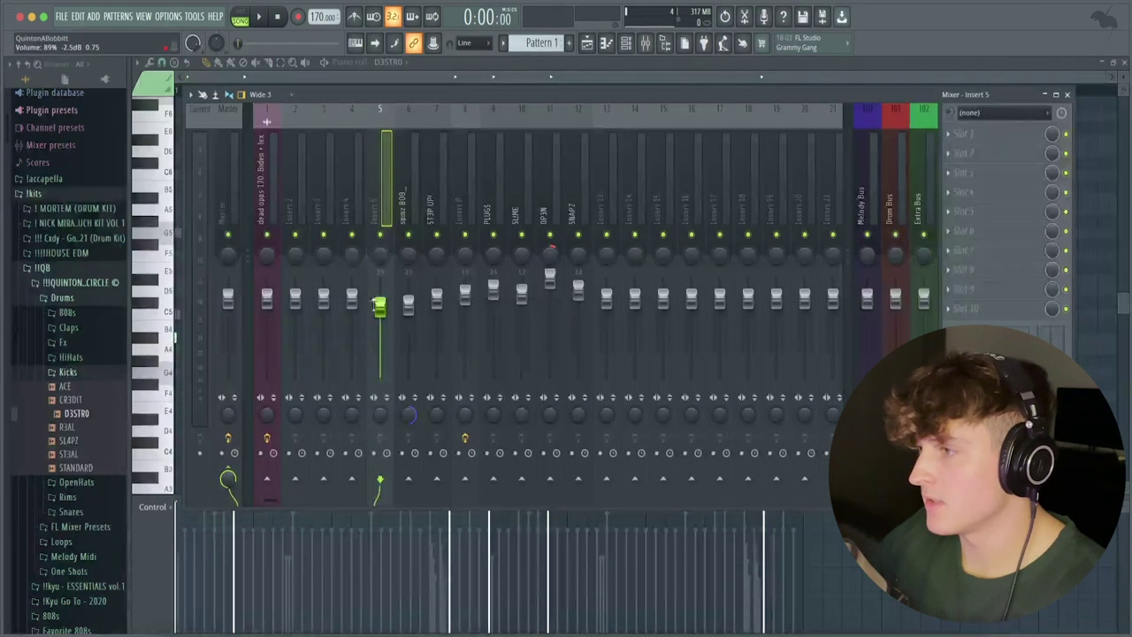
{"action": "key", "text": "space"}
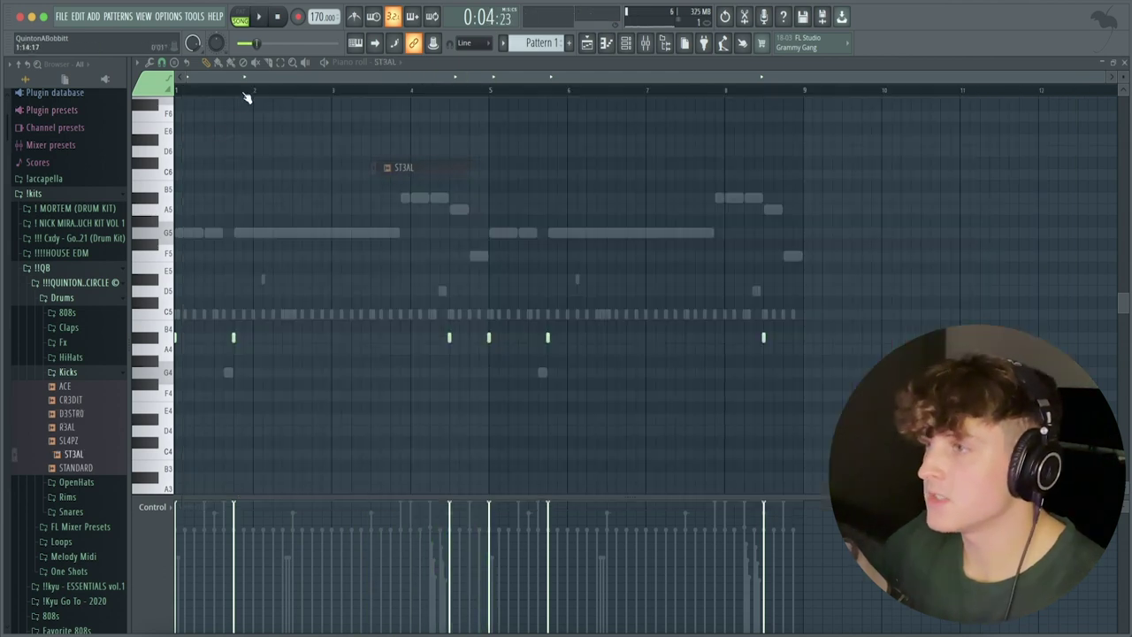
{"action": "key", "text": "space"}
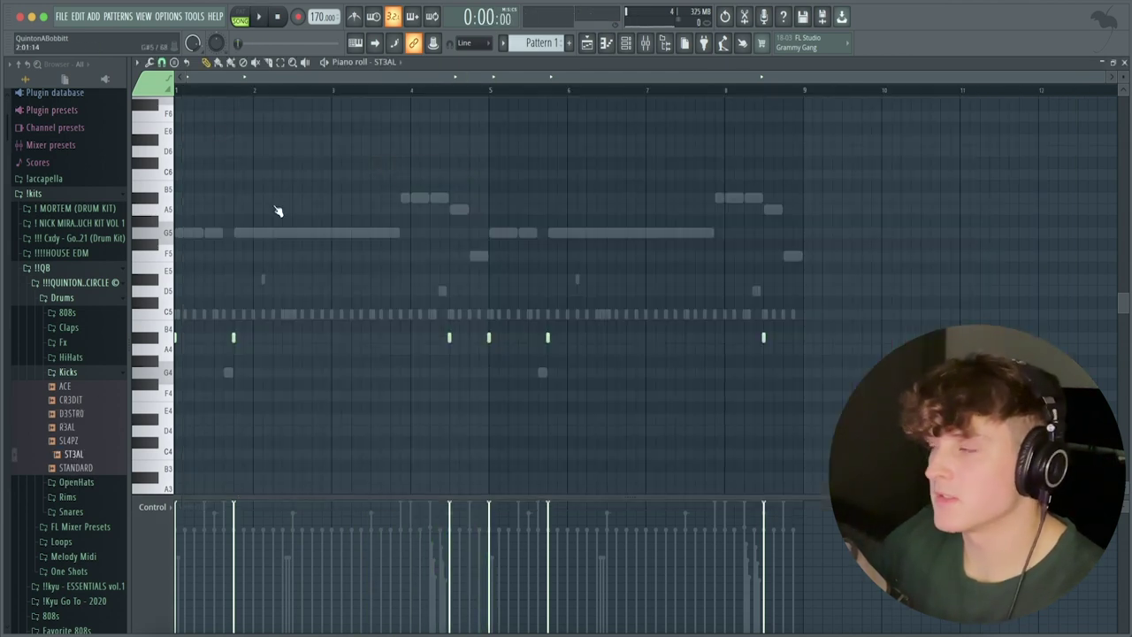
Add Fruity Reeverb 2 to the first effect slot of SNAPZ, with a 1.5 s decay time, and adjust its wet level in playback
{"action": "left_click", "coordinate": [645, 46]}
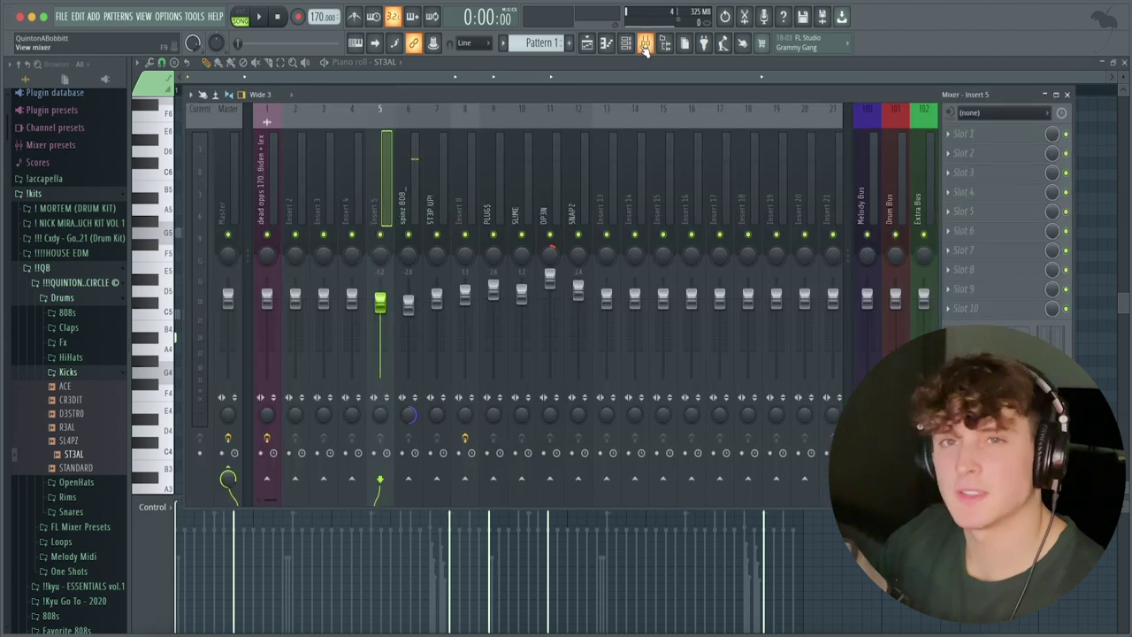
{"action": "key", "text": "space"}
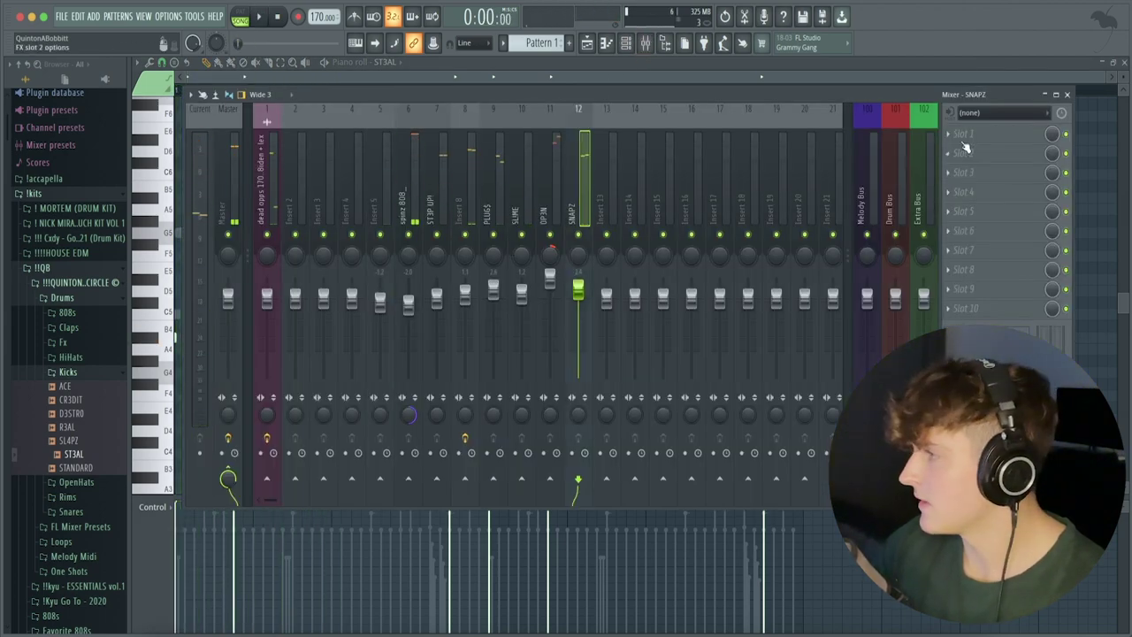
{"action": "left_click", "coordinate": [963, 136]}
{"action": "left_click", "coordinate": [790, 60]}
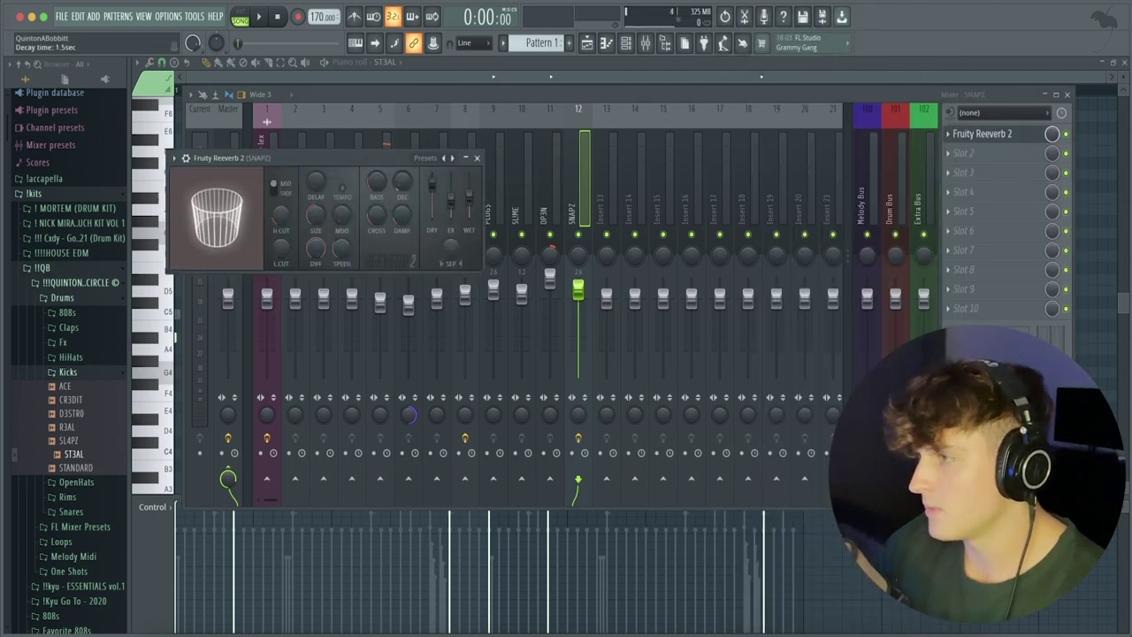
{"action": "key", "text": "space"}
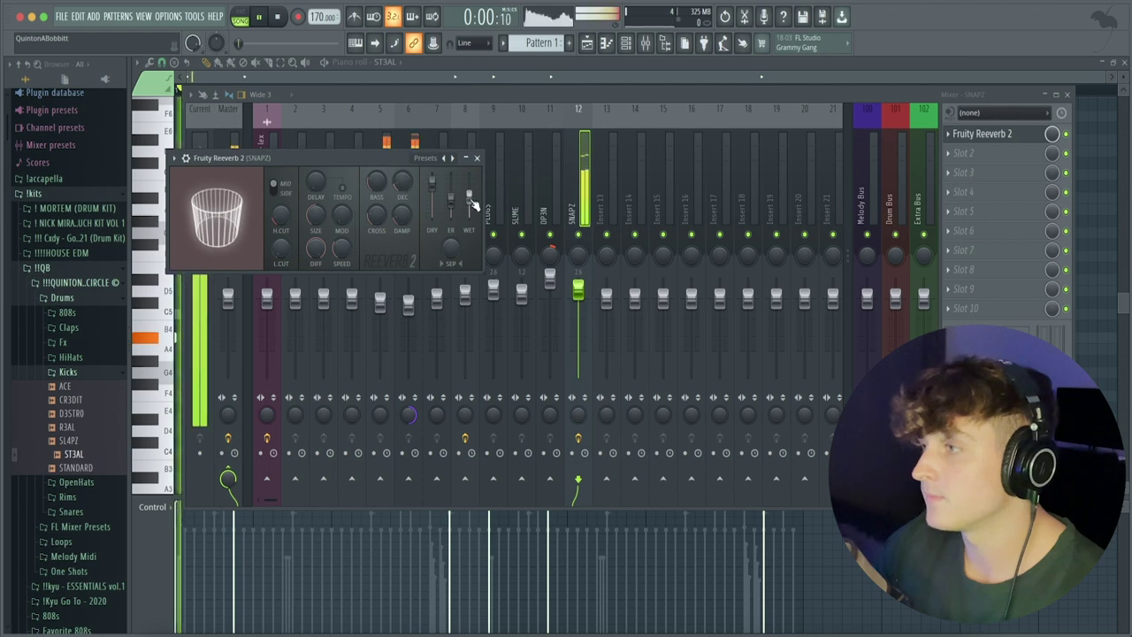
{"action": "key", "text": "space"}
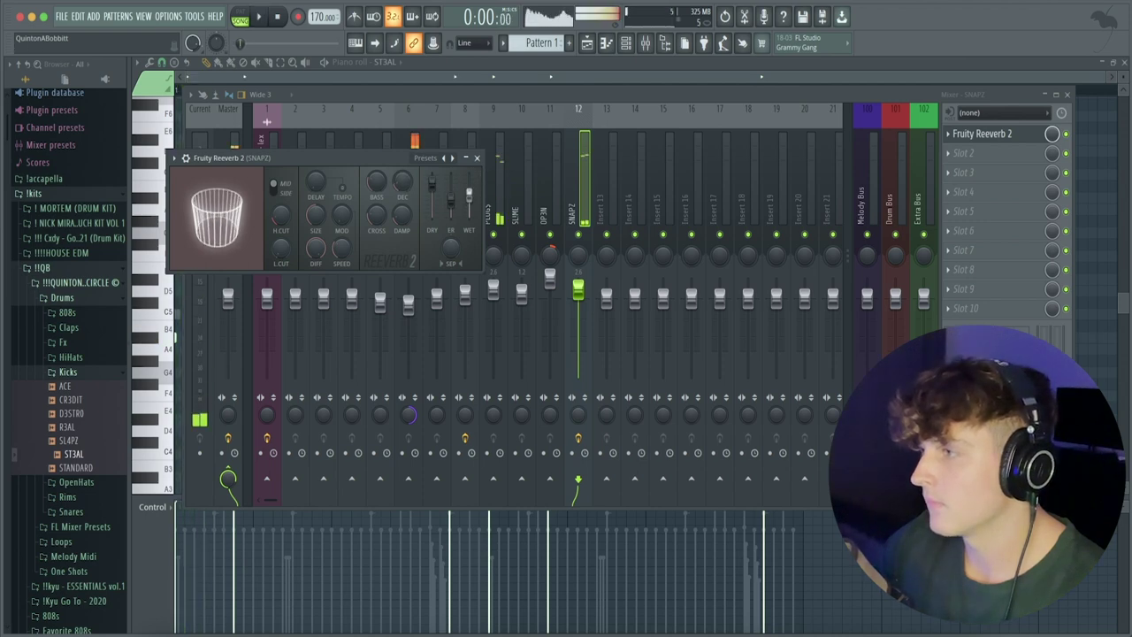
Close the reverb, raise the SNAPZ insert's volume to about 125% (5.6 dB), and check the level in playback
{"action": "left_click", "coordinate": [476, 158]}
{"action": "left_click_drag", "start_coordinate": [577, 289], "coordinate": [577, 279]}
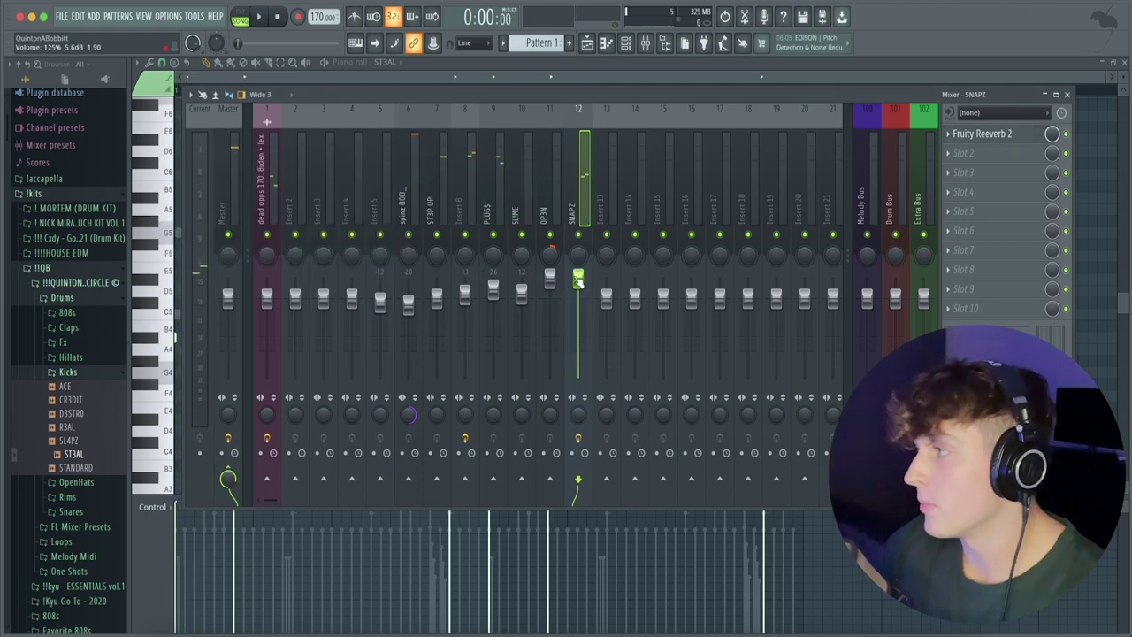
{"action": "key", "text": "space"}
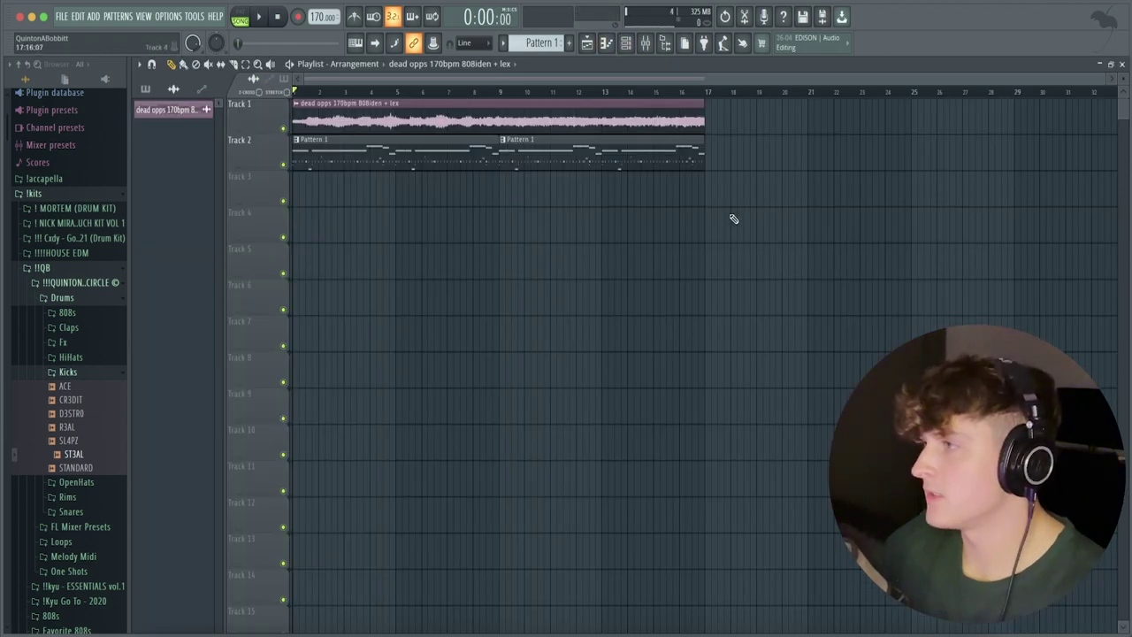
Duplicate all playlist clips into bars 17 to 32 and make the second dead opps loop clip unique
{"action": "key", "text": "ctrl+a"}
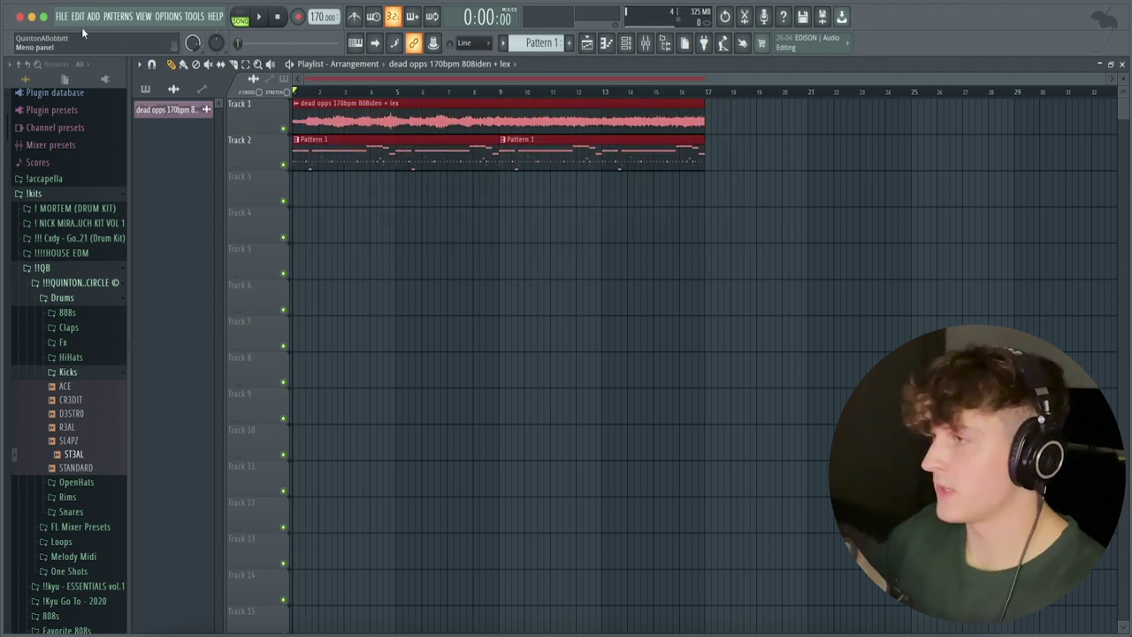
{"action": "key", "text": "ctrl+b"}
{"action": "key", "text": "ctrl+d"}
{"action": "scroll", "coordinate": [675, 268], "scroll_direction": "down", "scroll_amount": 2}
{"action": "left_click", "coordinate": [572, 102]}
{"action": "left_click", "coordinate": [600, 201]}
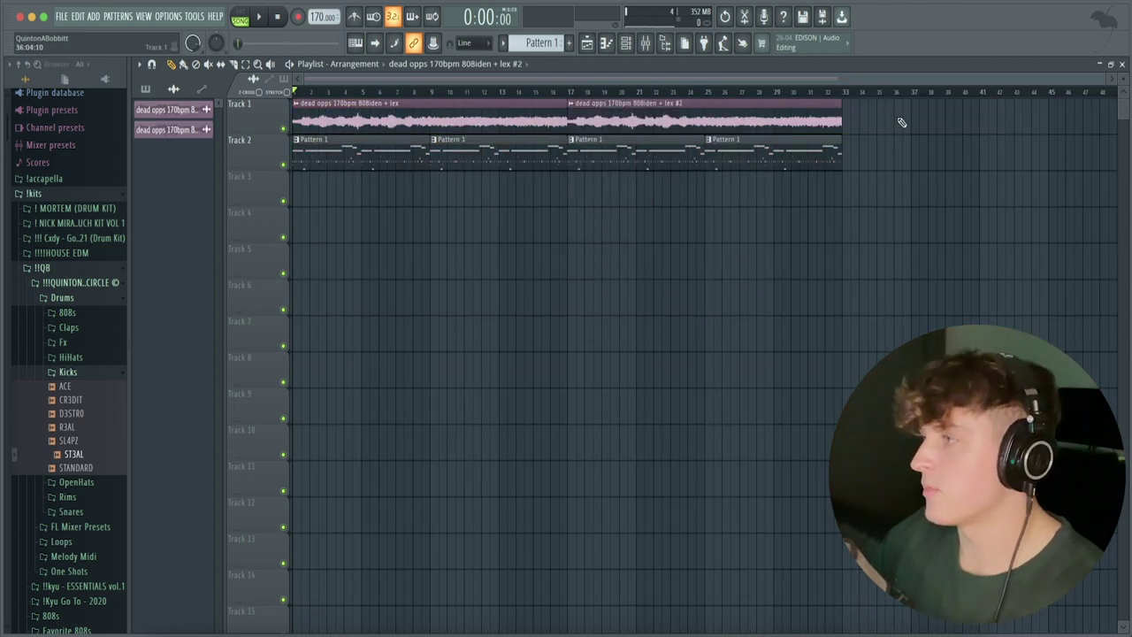
Shift the pitch of the second dead opps loop clip in its time stretching settings, using Resample mode, and close them
{"action": "left_click_drag", "start_coordinate": [902, 121], "coordinate": [735, 114]}
{"action": "double_click", "coordinate": [734, 114]}
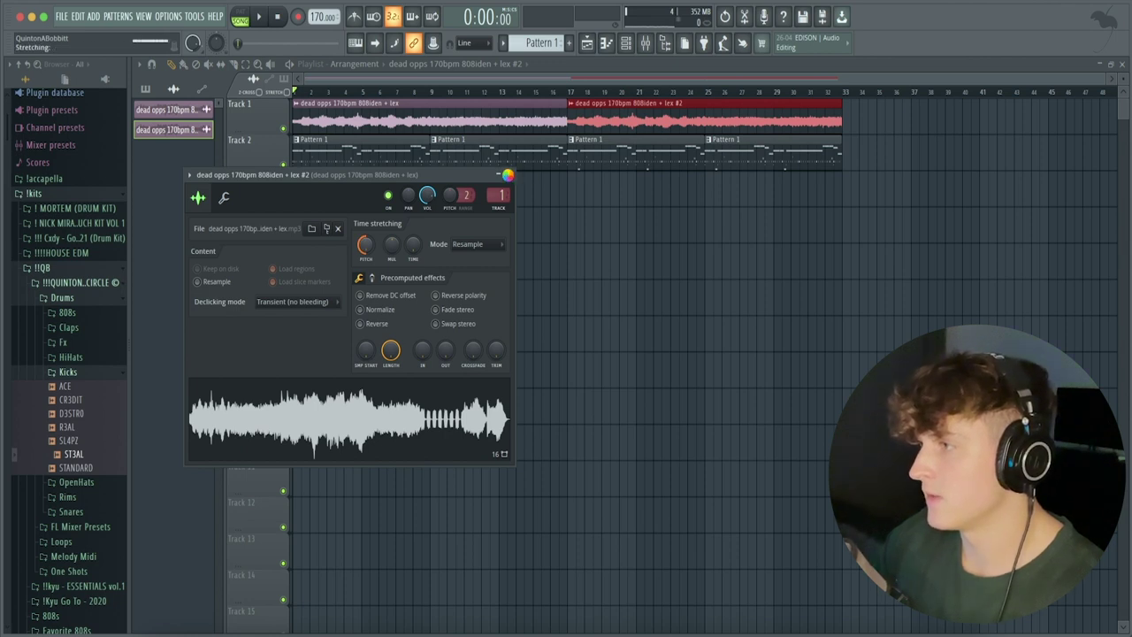
{"action": "left_click", "coordinate": [509, 174]}
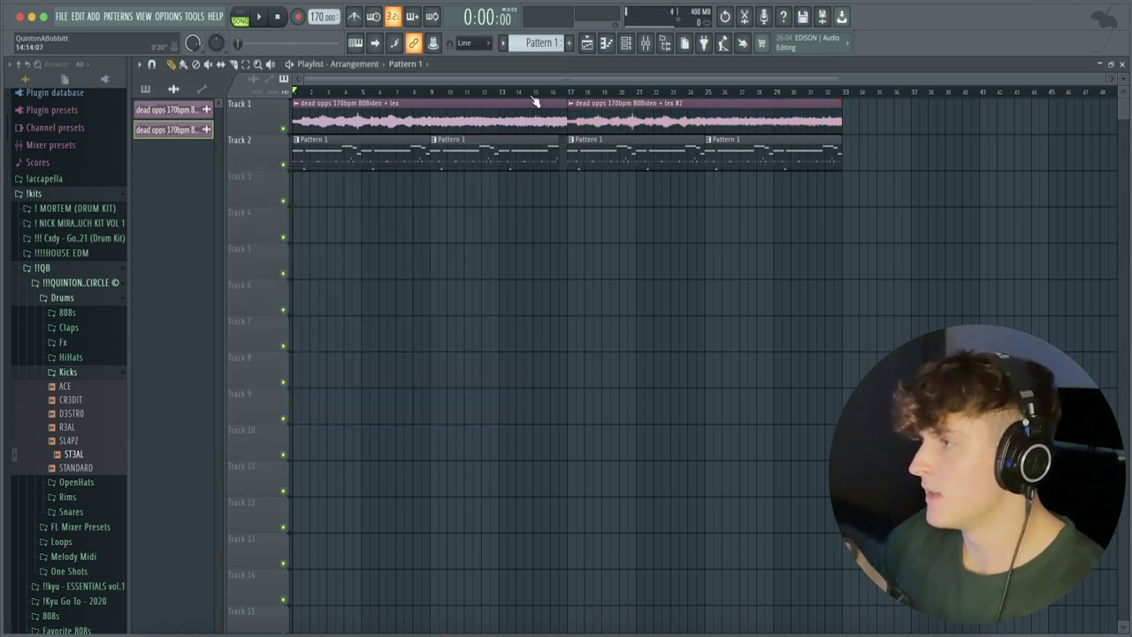
Trim about half a bar off the pattern clip ending at bar 17, and play the transition from about bar 15
{"action": "key", "text": "space"}
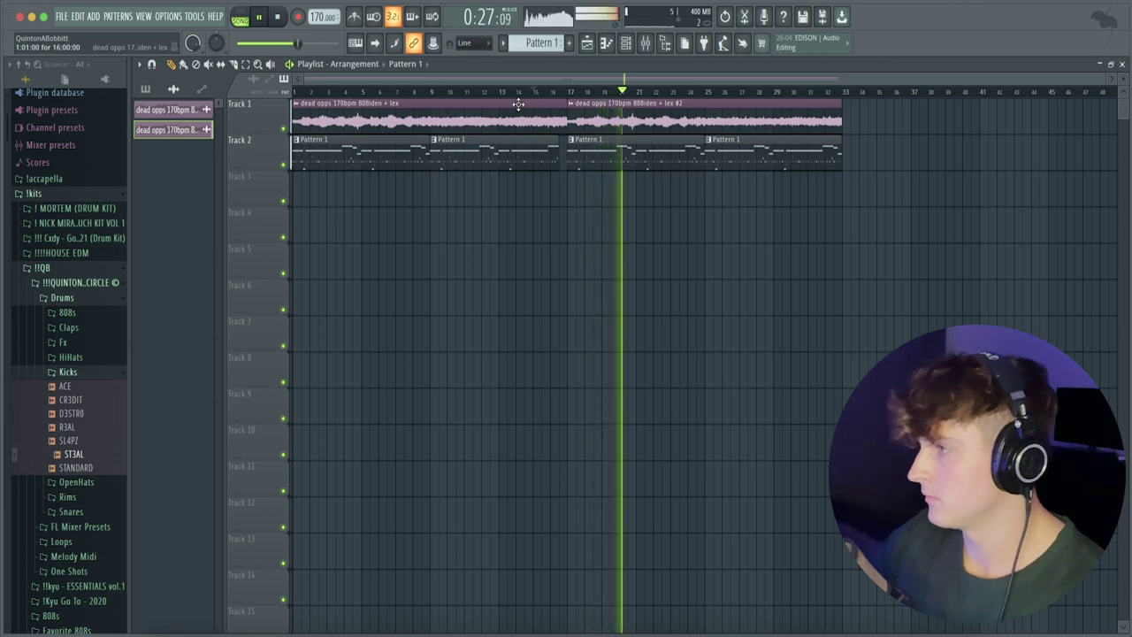
{"action": "key", "text": "space"}
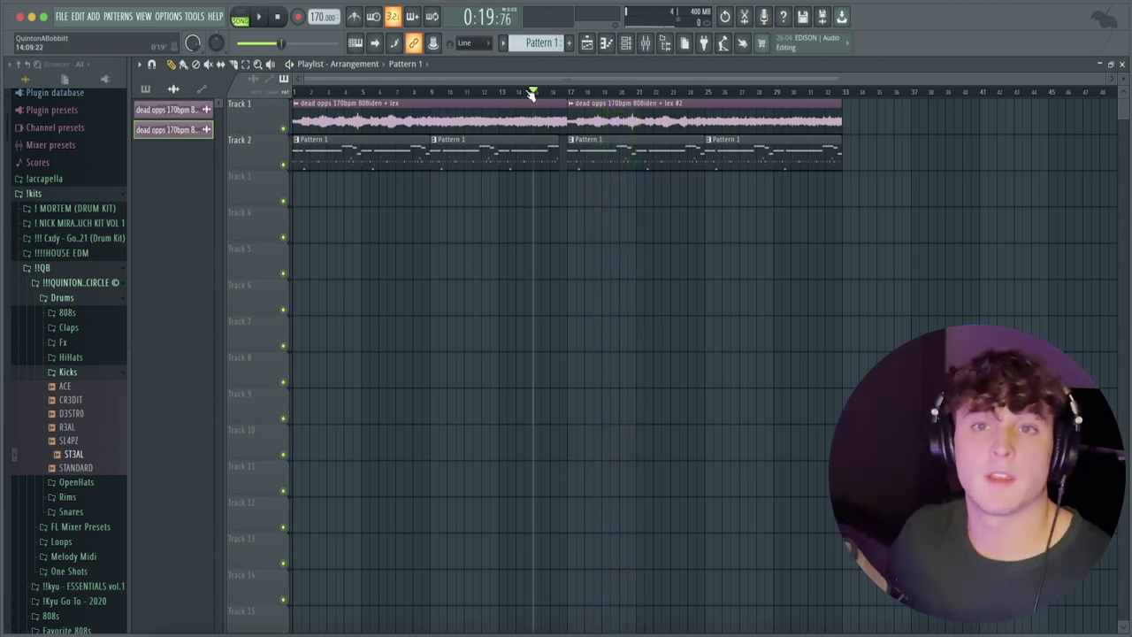